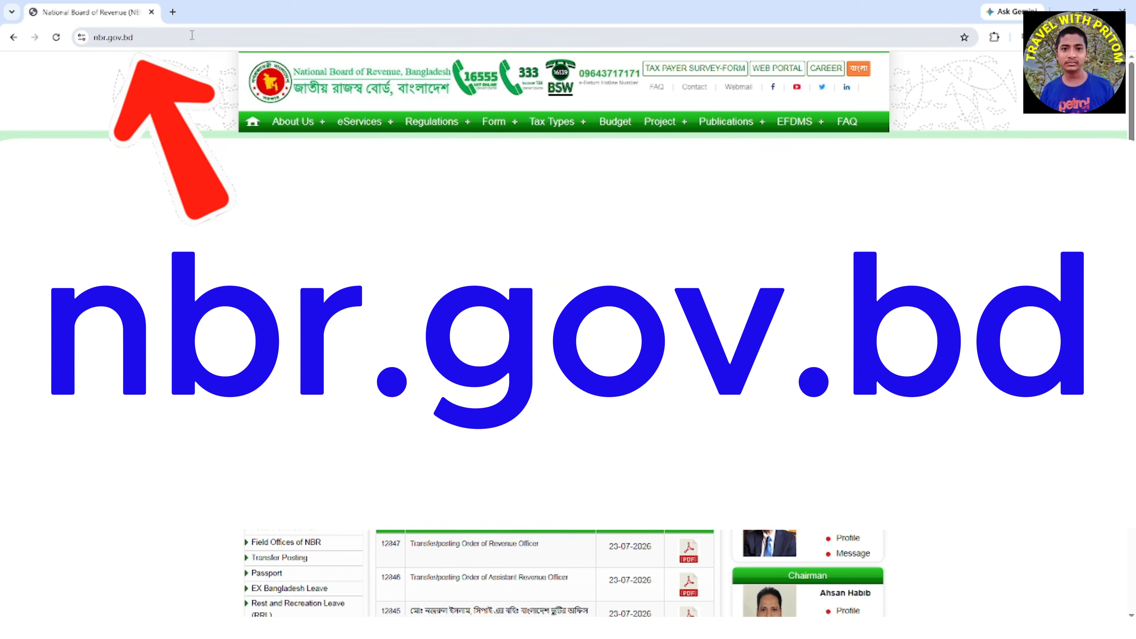
Open the e-Return portal from the Income Tax e-services on nbr.gov.bd and look over its TIN and password sign-in fields
left_click(193, 36)
left_click(193, 36)
left_click_drag(193, 36, 85, 48)
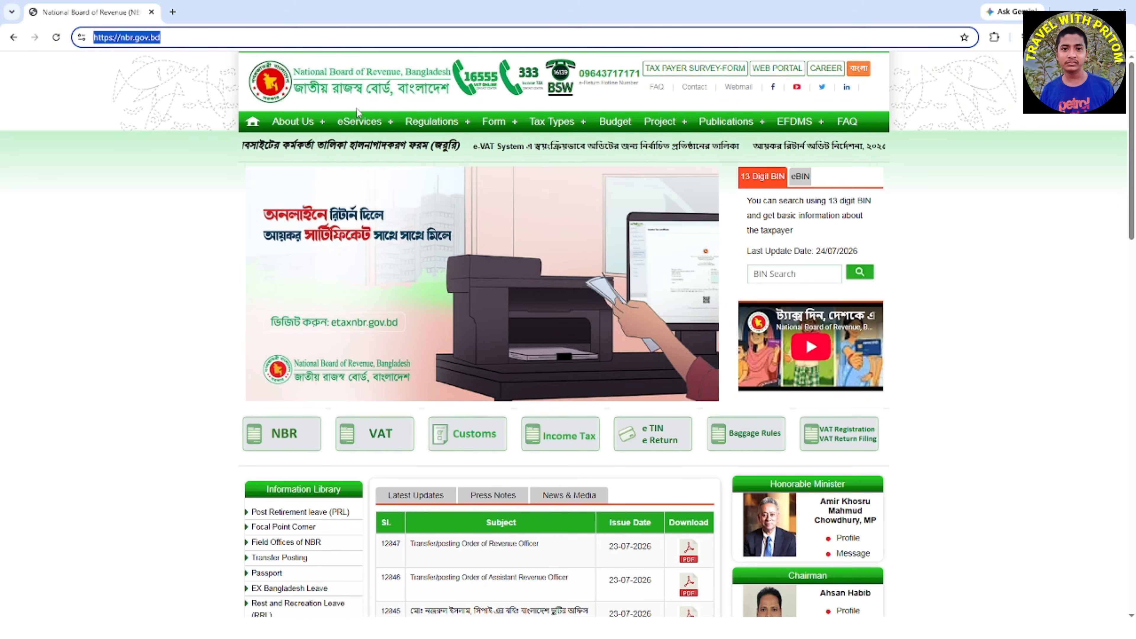
left_click(358, 122)
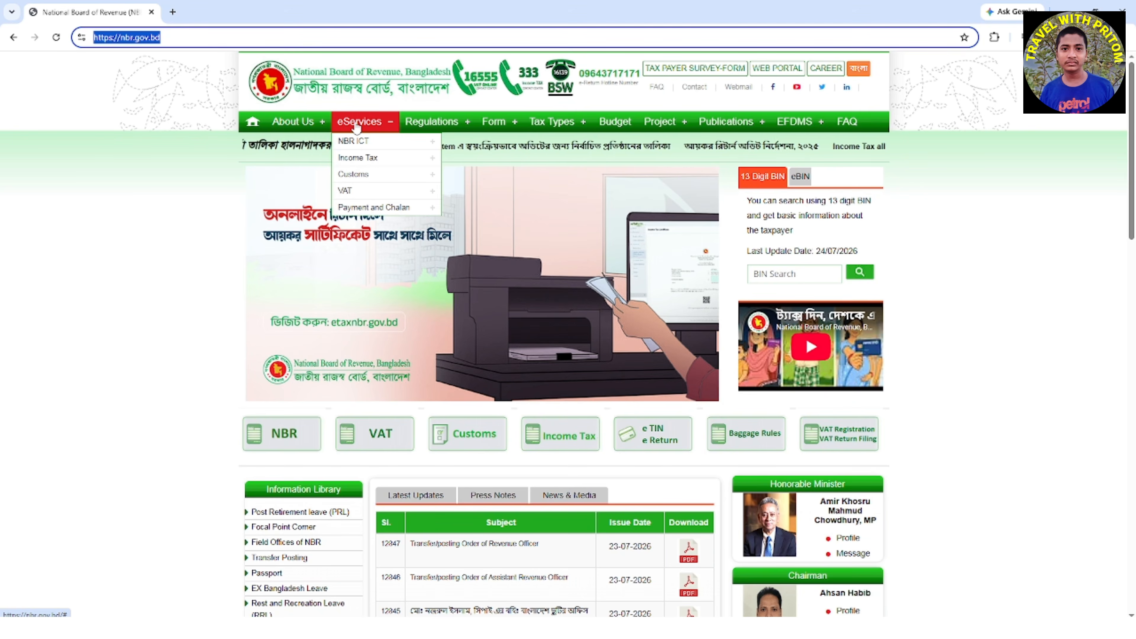
left_click(354, 159)
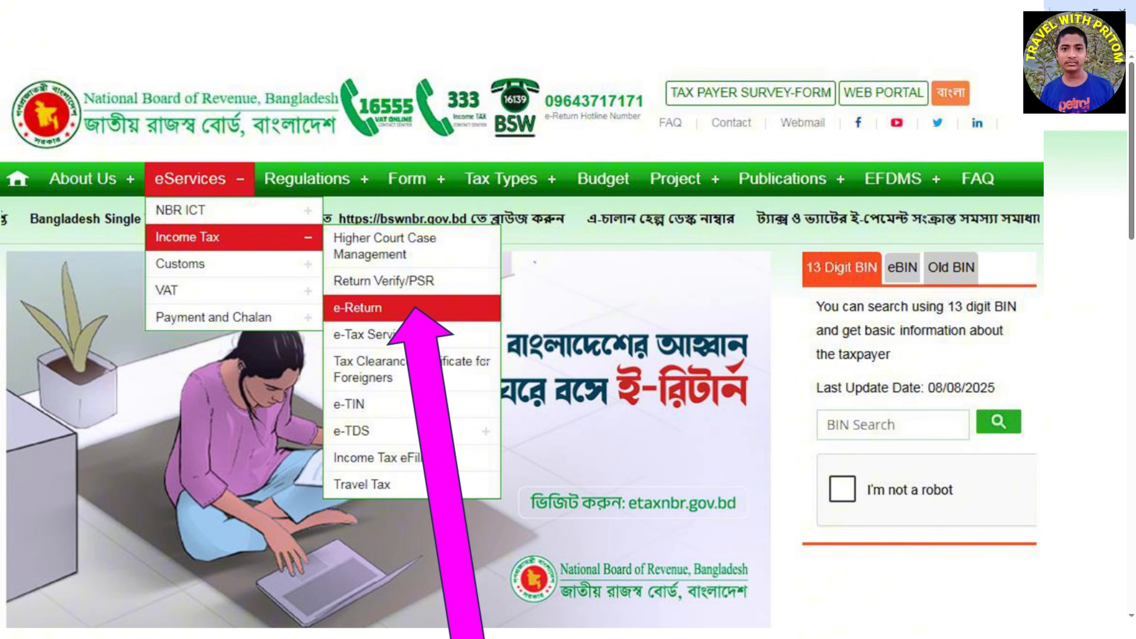
left_click(381, 308)
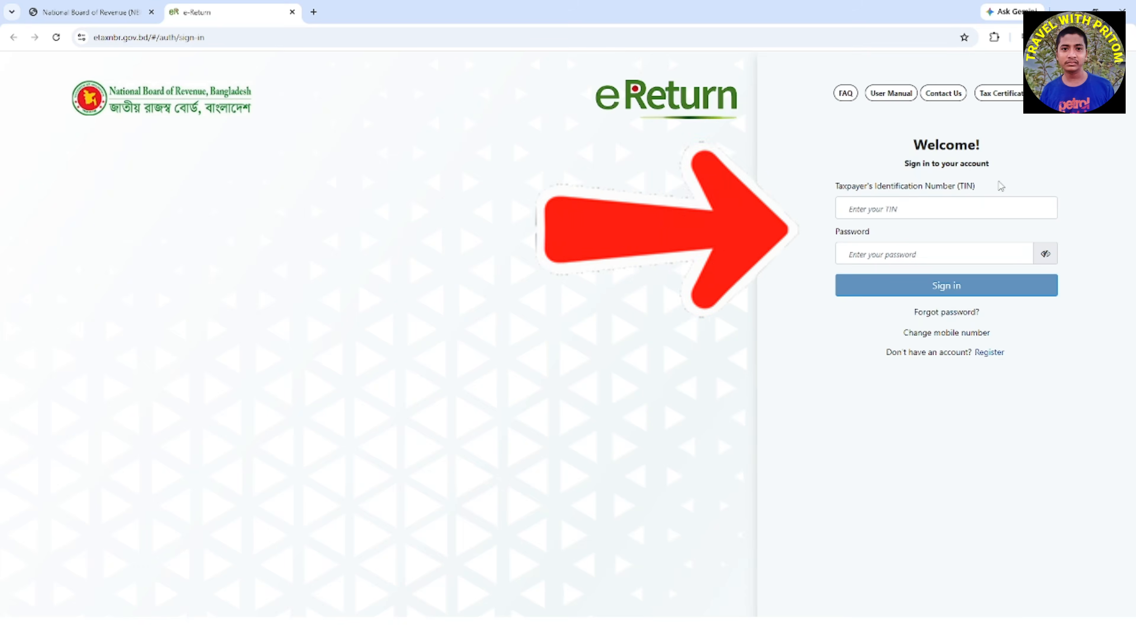
left_click_drag(1000, 186, 835, 190)
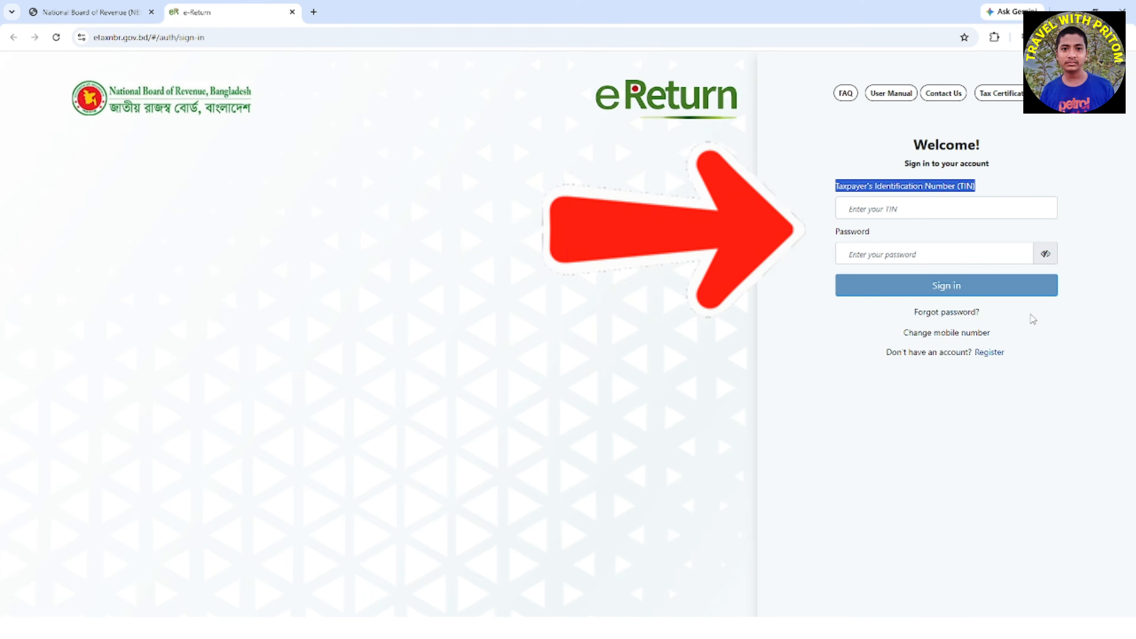
left_click_drag(909, 228, 820, 234)
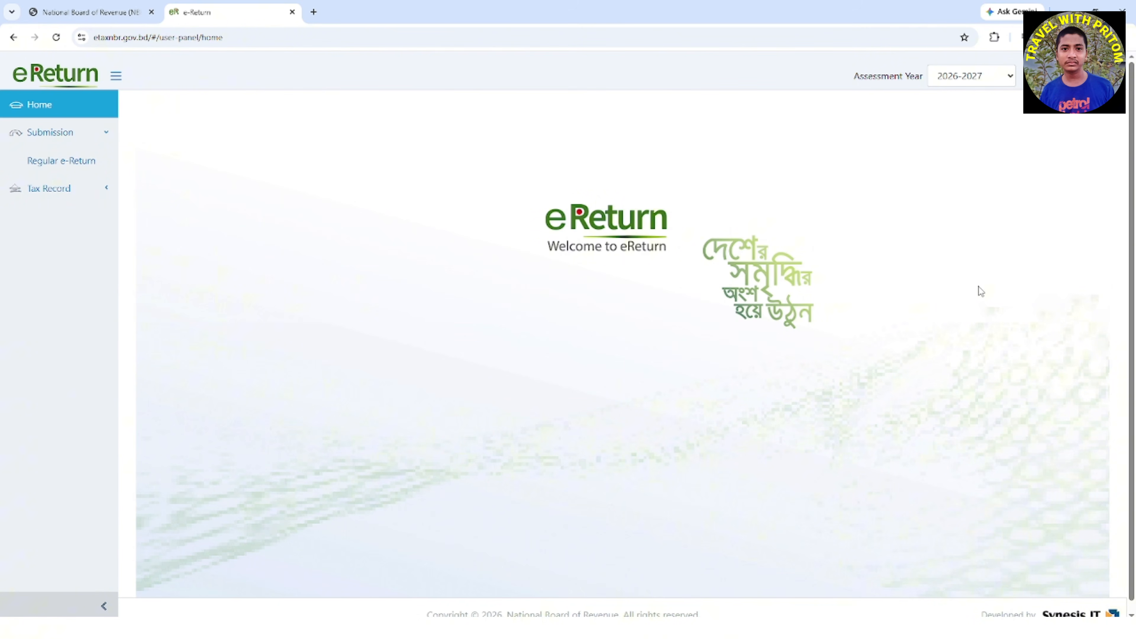
Choose 2026-2027 as the assessment year and open the Regular e-Return submission form
left_click(1010, 77)
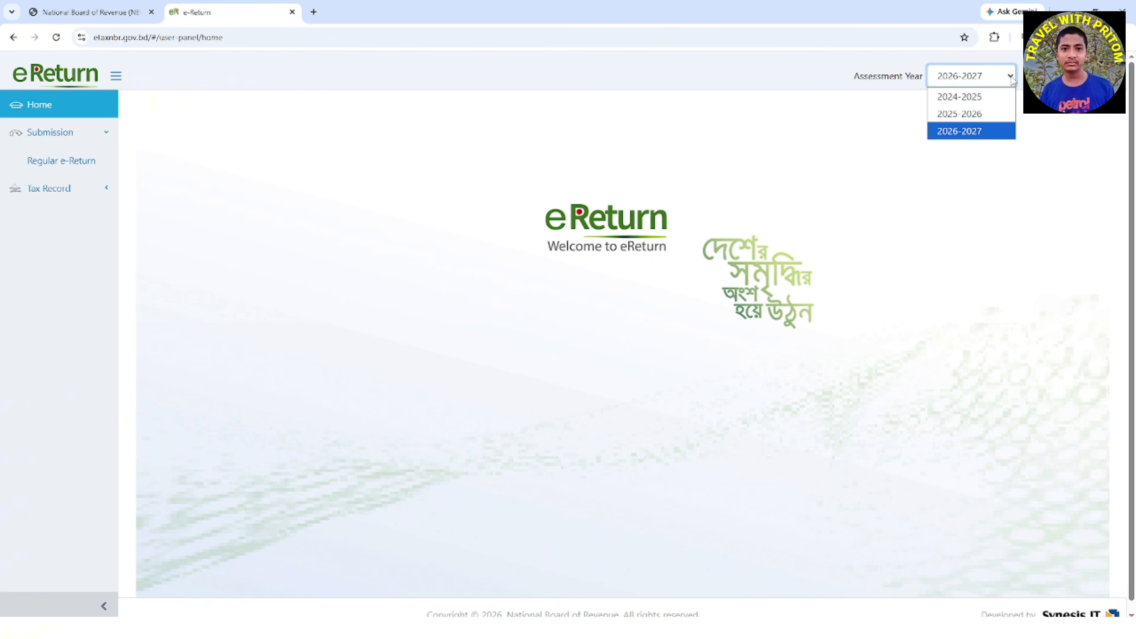
left_click(984, 134)
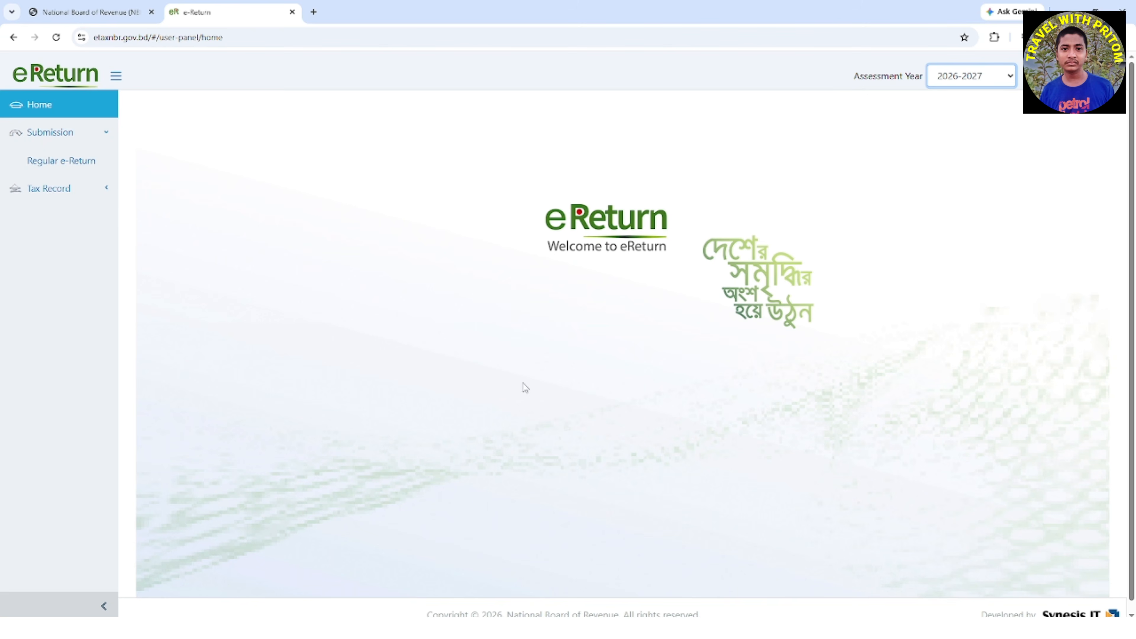
left_click(78, 159)
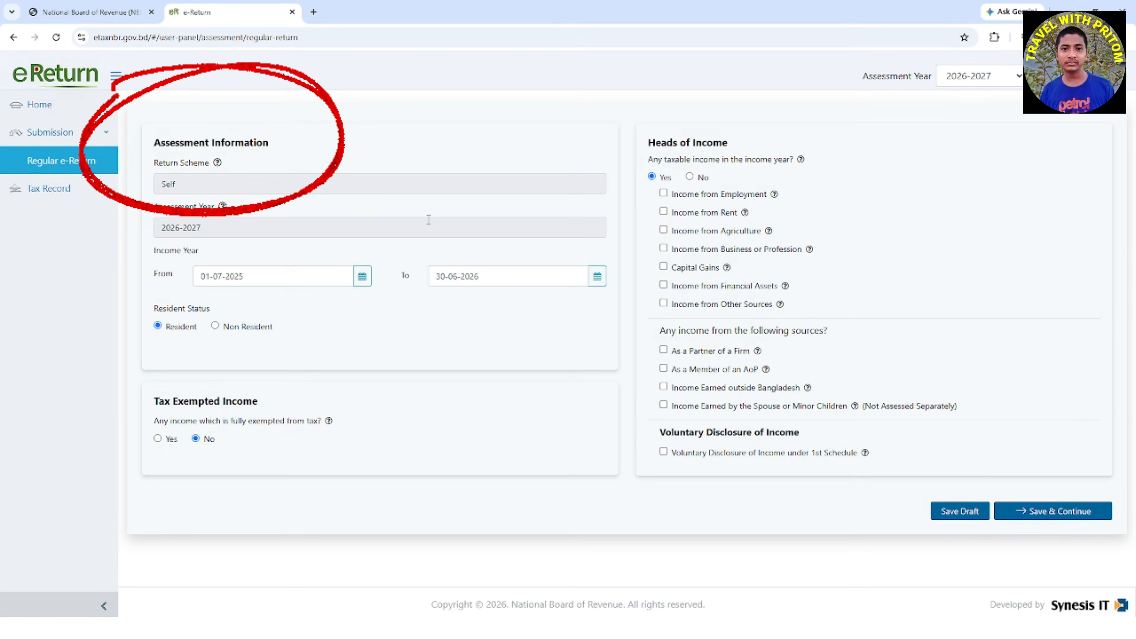
Review the assessment information, income year, resident status and tax exempted income sections of the return
left_click_drag(154, 143, 291, 140)
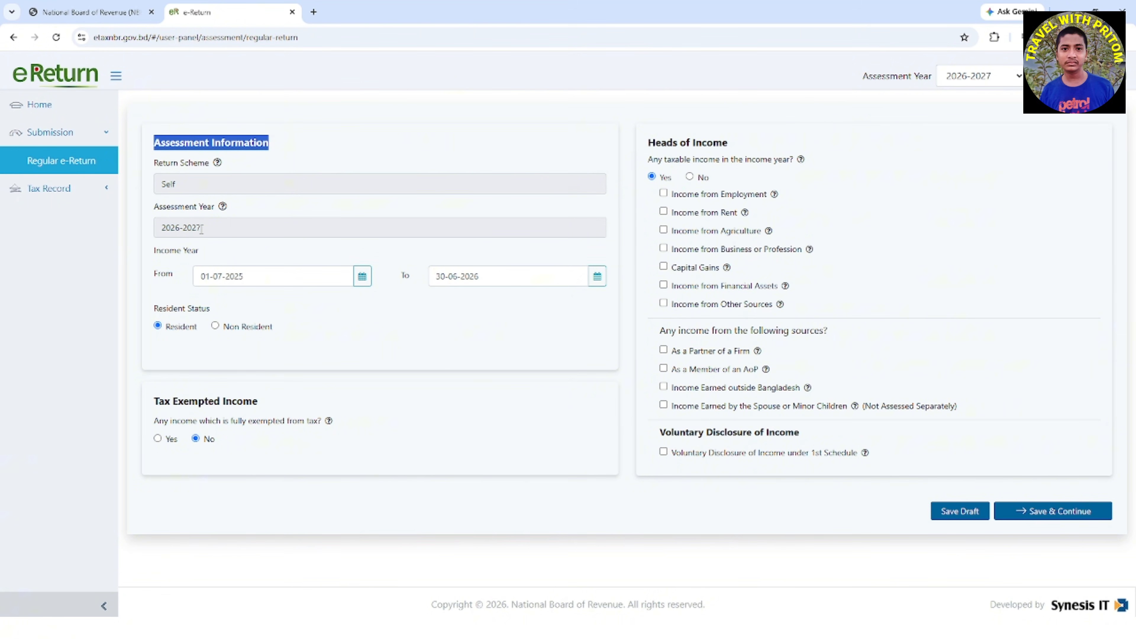
left_click_drag(154, 251, 200, 252)
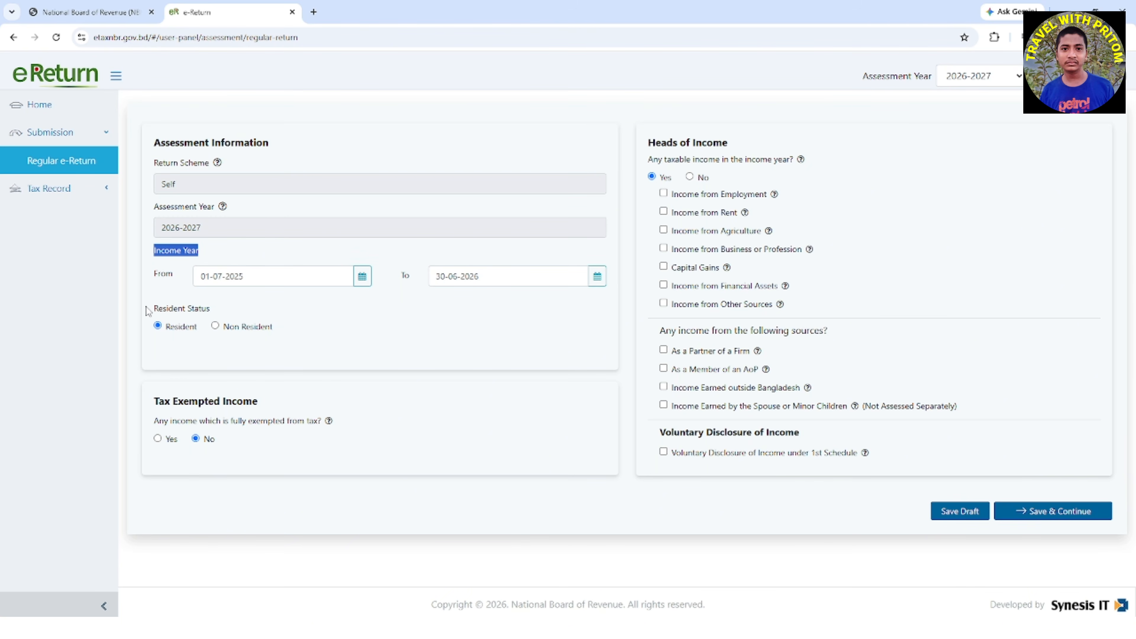
left_click_drag(149, 308, 225, 310)
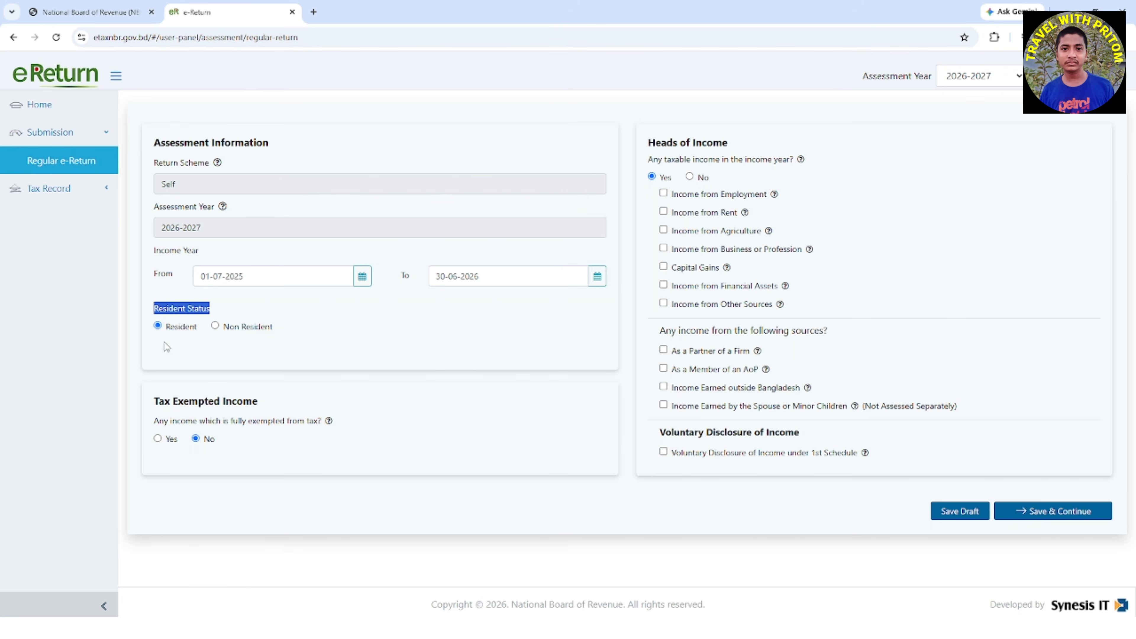
left_click_drag(150, 402, 260, 404)
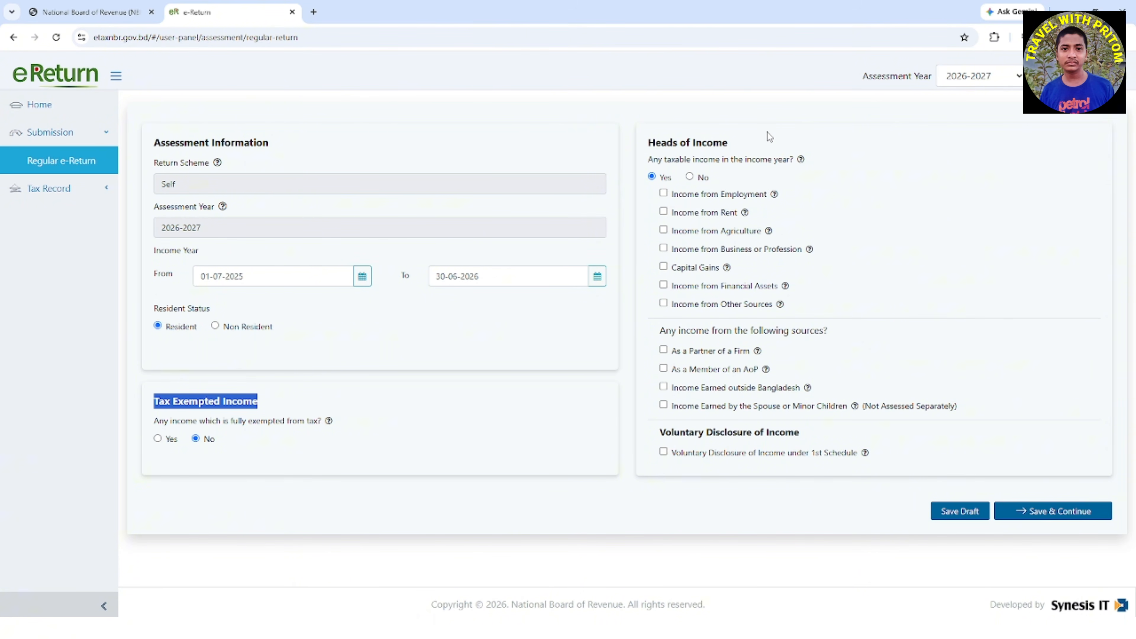
Declare Income from Employment and Income from Financial Assets as heads of income, and save the assessment page to continue
left_click_drag(744, 141, 643, 149)
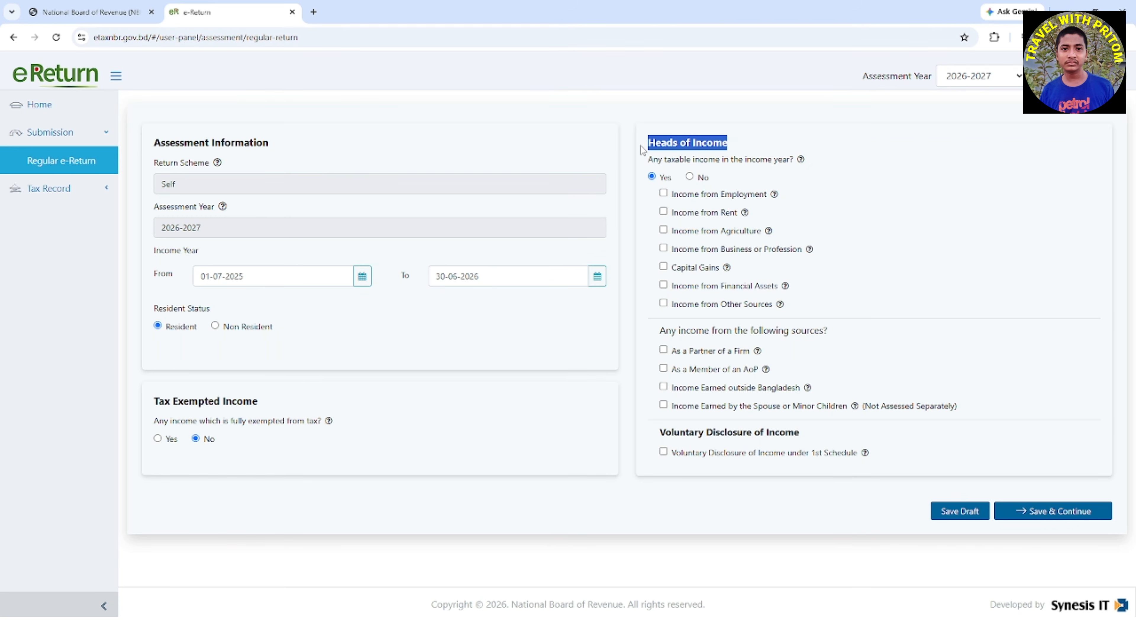
left_click(664, 194)
left_click(664, 285)
left_click_drag(672, 196, 769, 197)
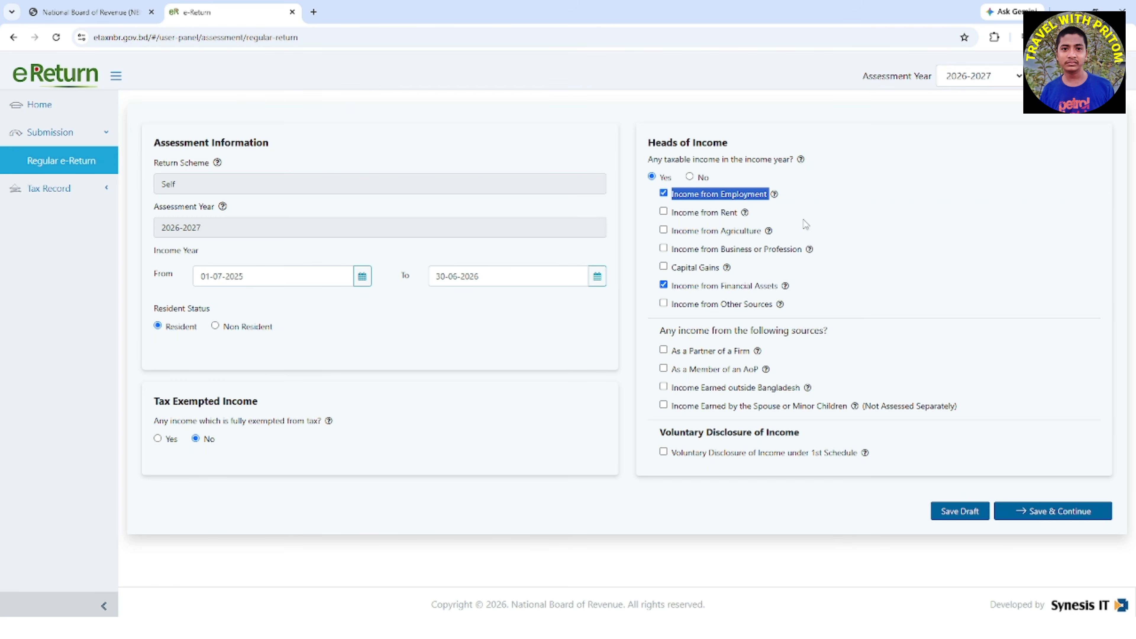
mouse_move(786, 287)
left_click(675, 292)
triple_click(675, 292)
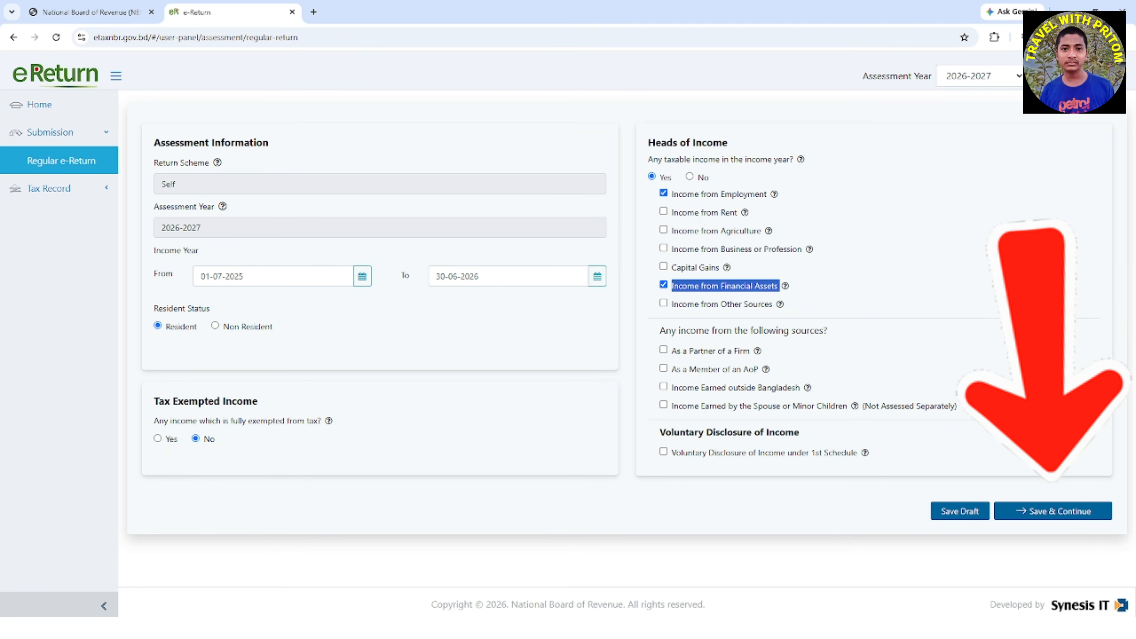
left_click(1073, 515)
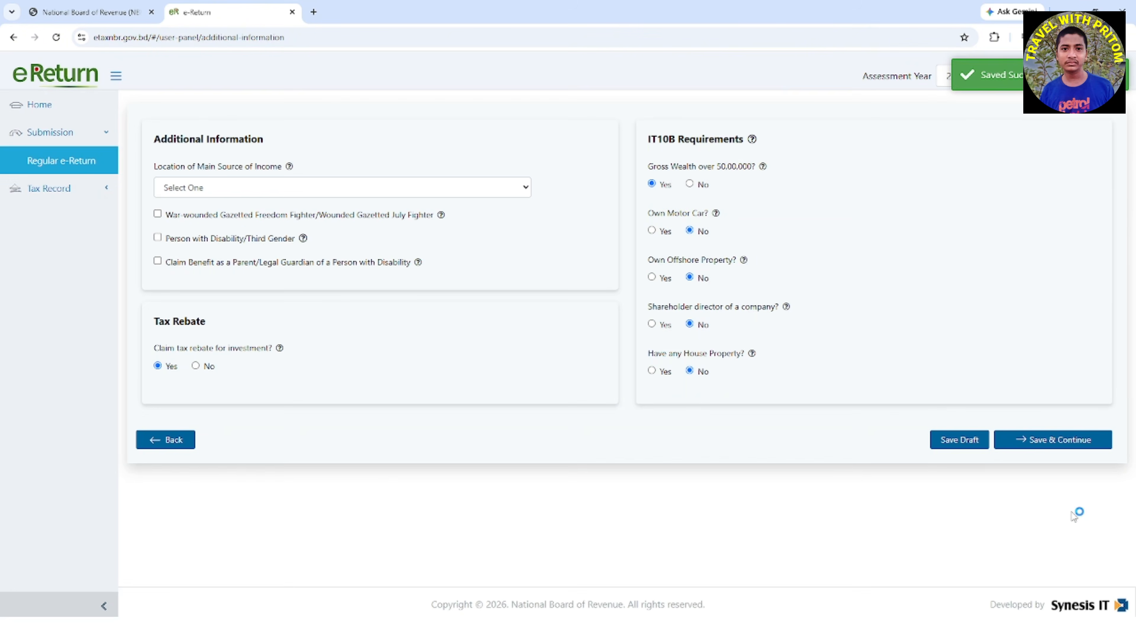
Set the Location of Main Source of Income to Dhaka South City Corporation in the additional information
left_click_drag(154, 139, 320, 155)
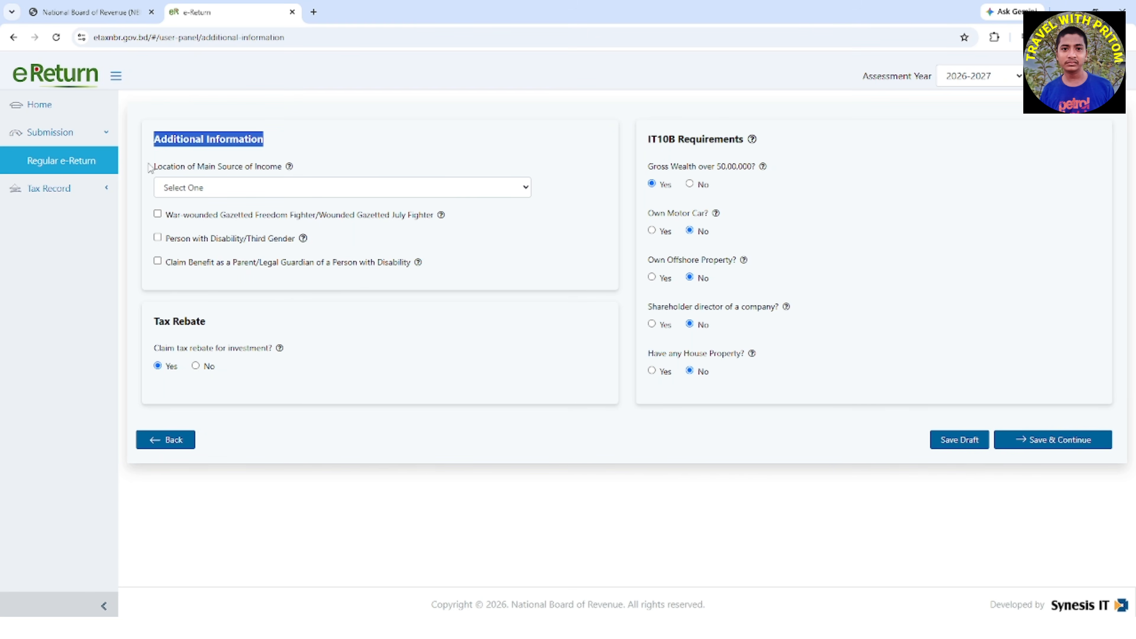
left_click_drag(154, 167, 282, 173)
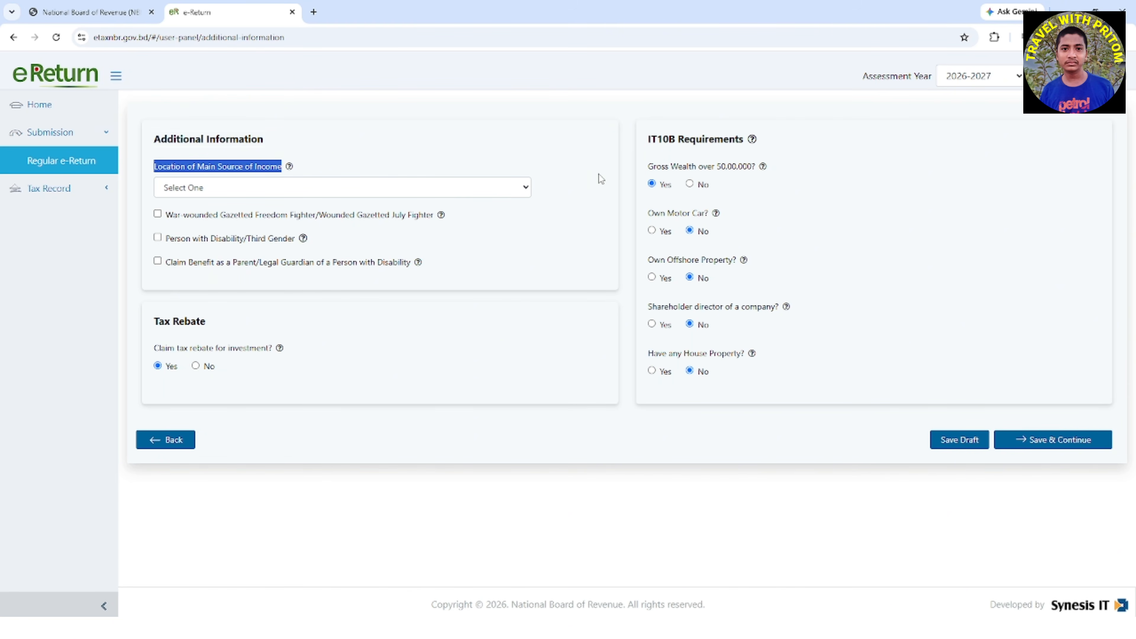
left_click(526, 190)
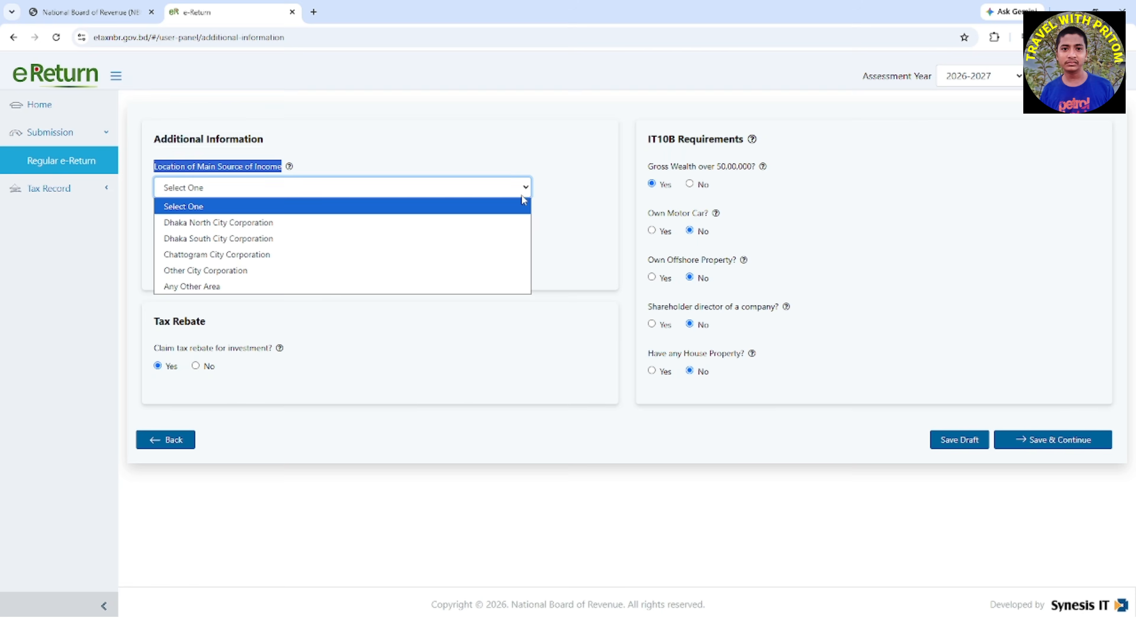
left_click(468, 242)
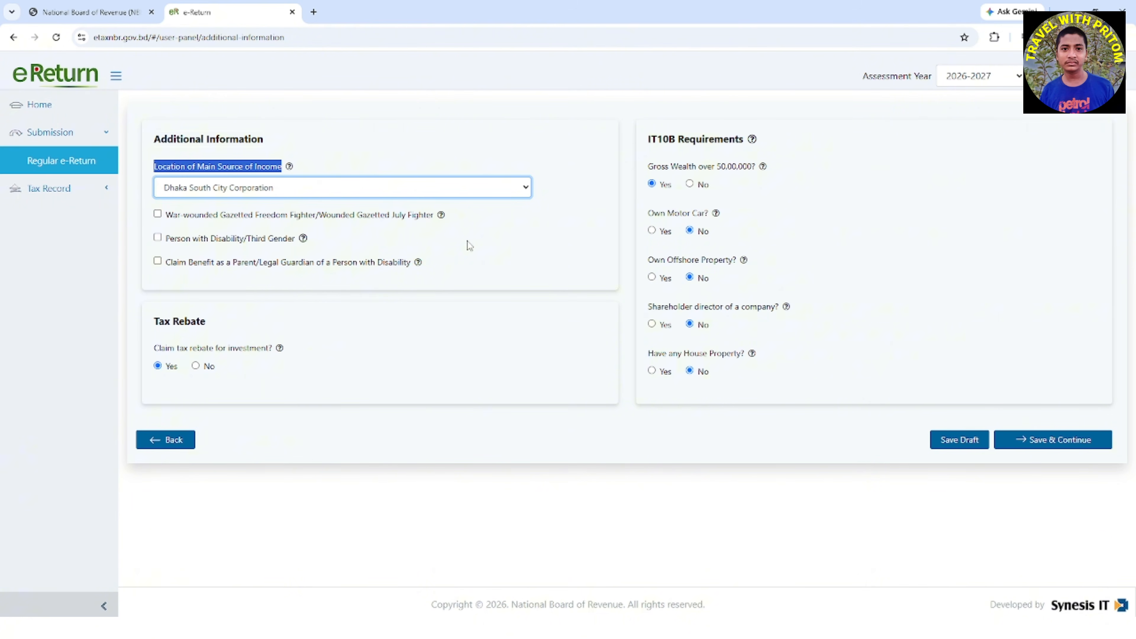
Check the tax rebate and IT10B requirement answers, and save the additional information page to continue
left_click(156, 322)
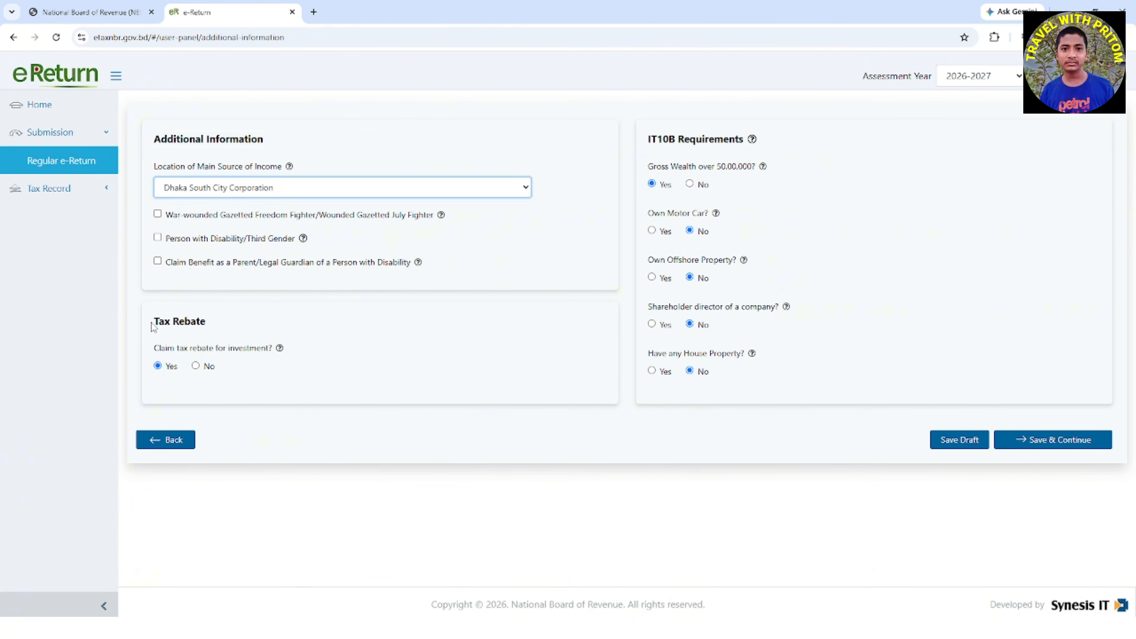
left_click_drag(155, 322, 224, 326)
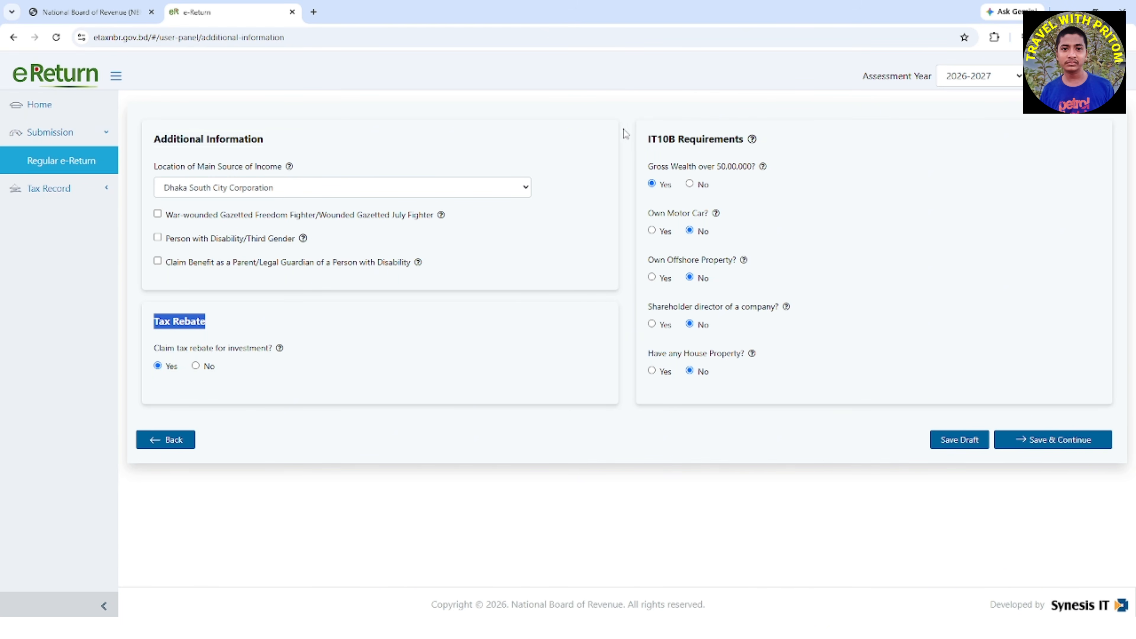
left_click_drag(648, 140, 745, 139)
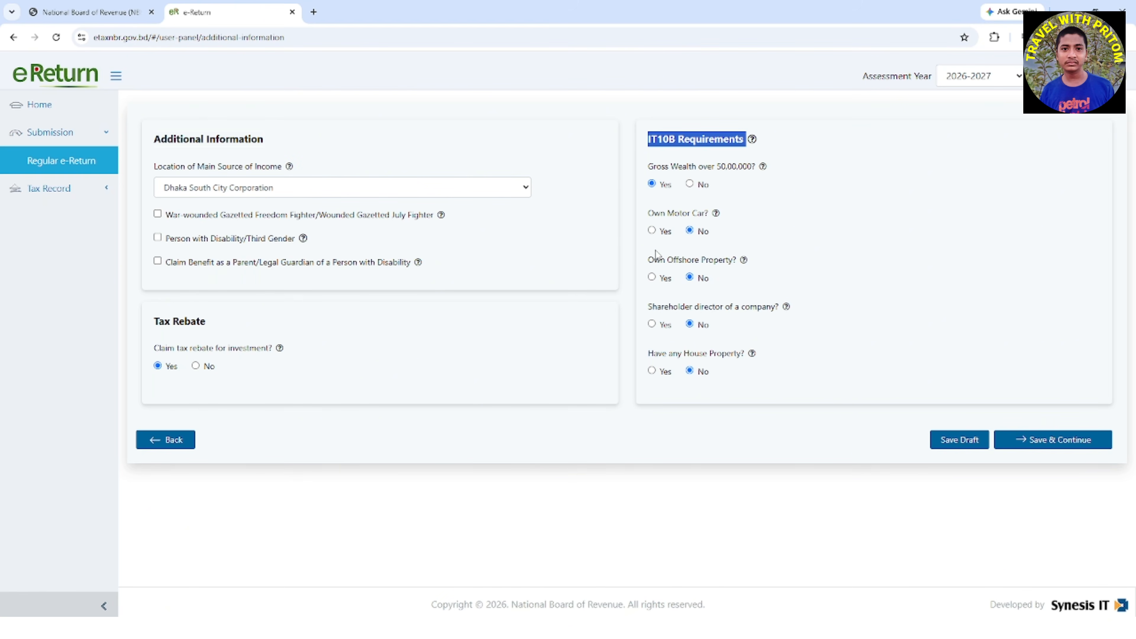
left_click_drag(636, 269, 741, 264)
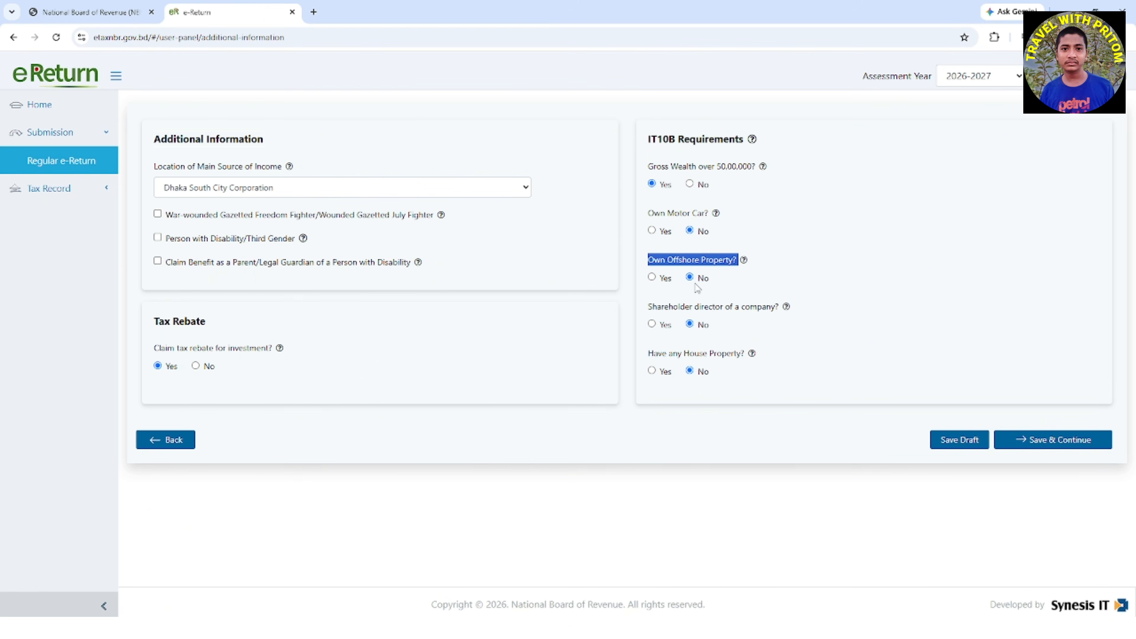
left_click_drag(645, 311, 743, 325)
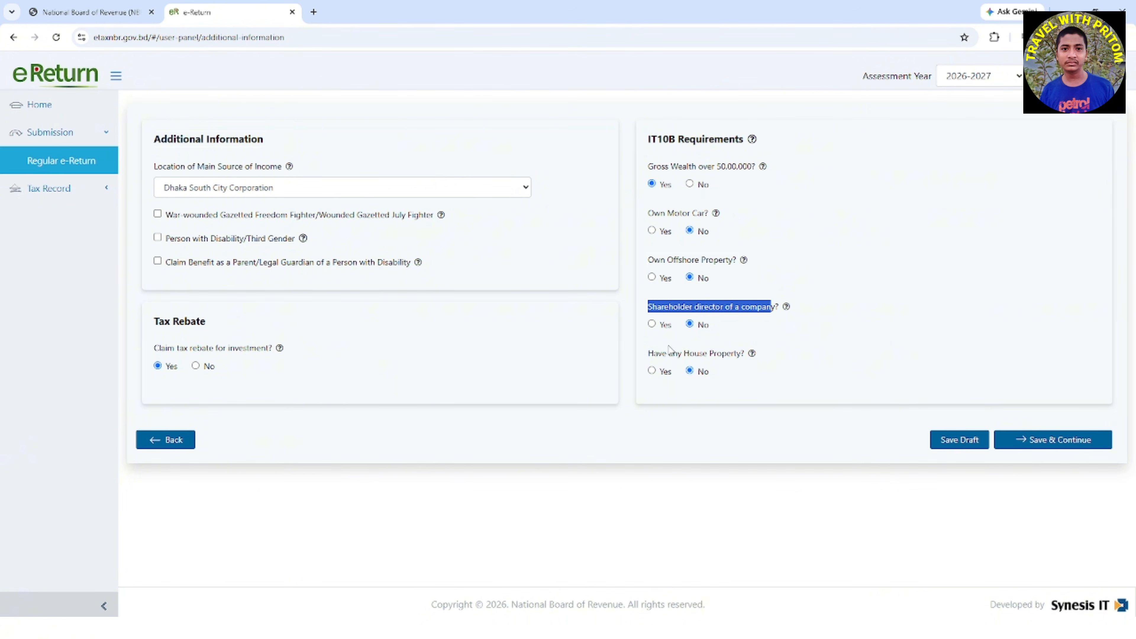
left_click_drag(647, 358, 742, 354)
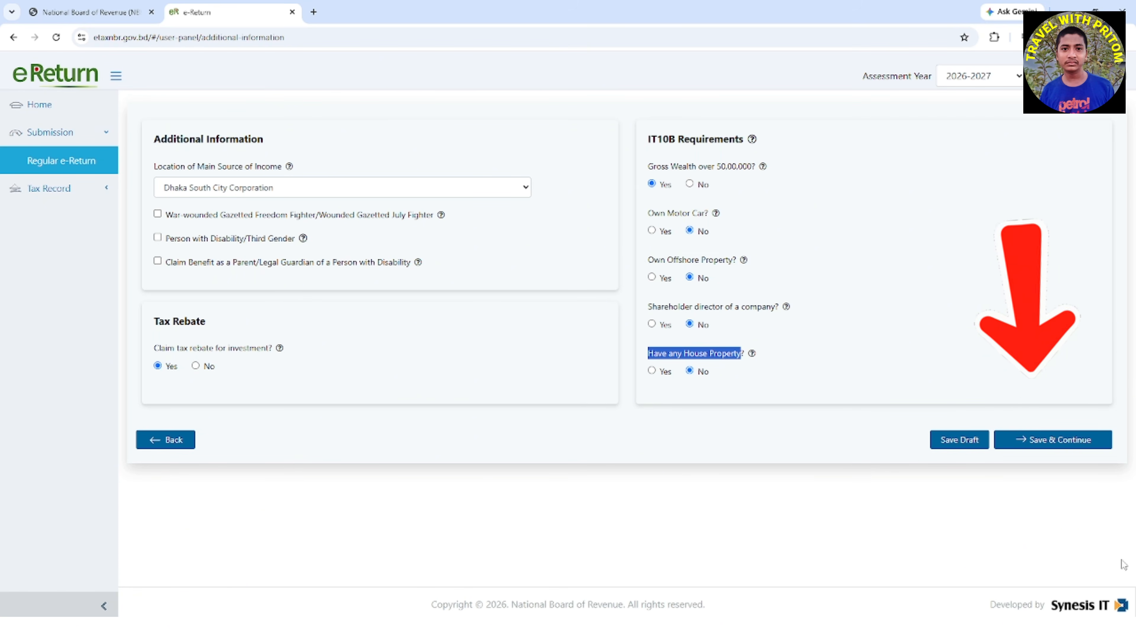
left_click(1073, 439)
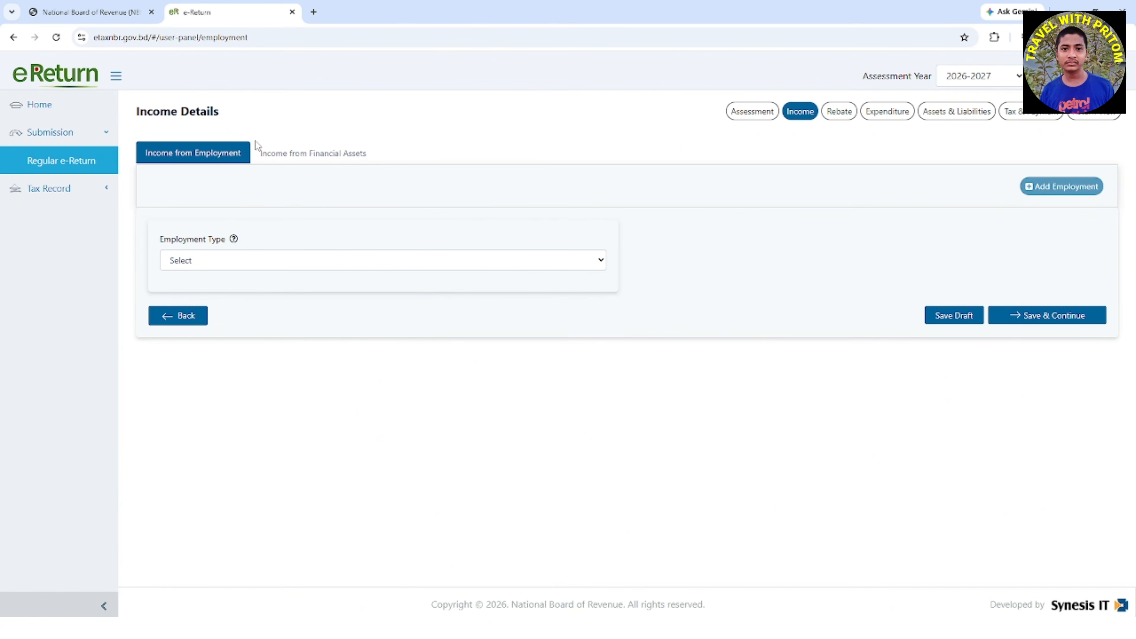
Set the Employment Type under Income from Employment to Government Pay Scale (Payment through iBAS++)
left_click_drag(138, 107, 268, 115)
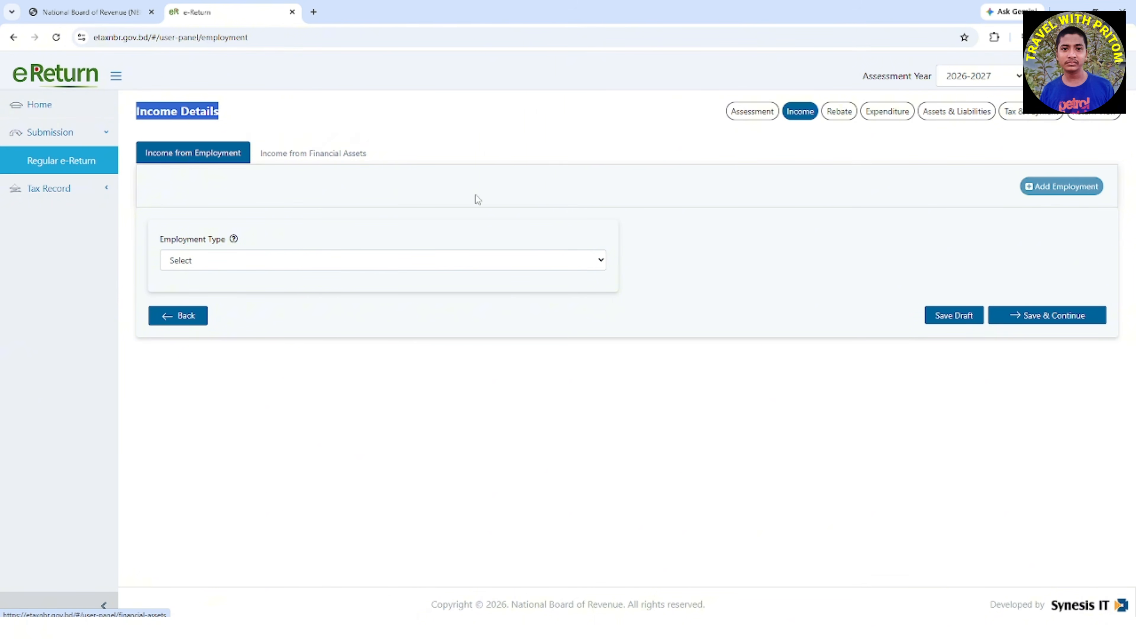
left_click(157, 241)
left_click_drag(157, 241, 230, 246)
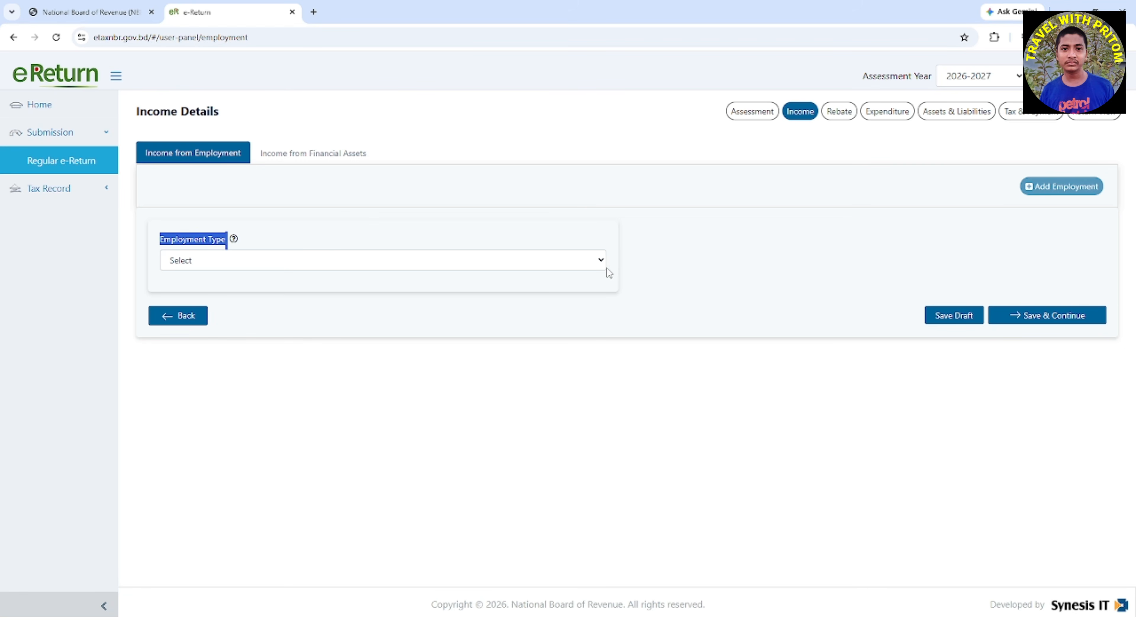
left_click(602, 262)
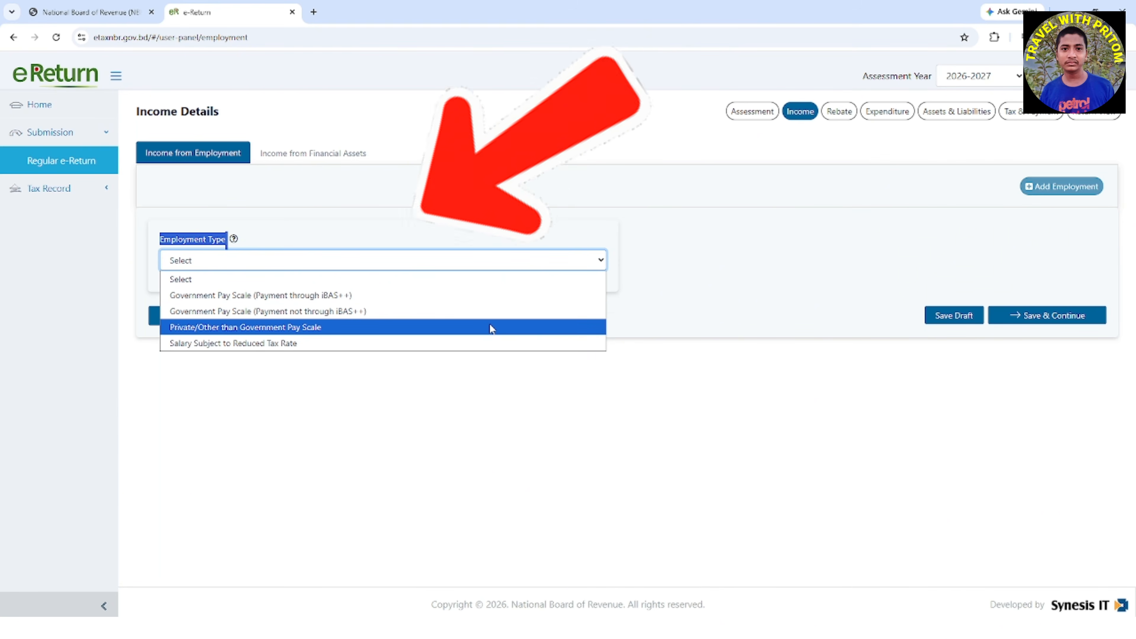
left_click(492, 297)
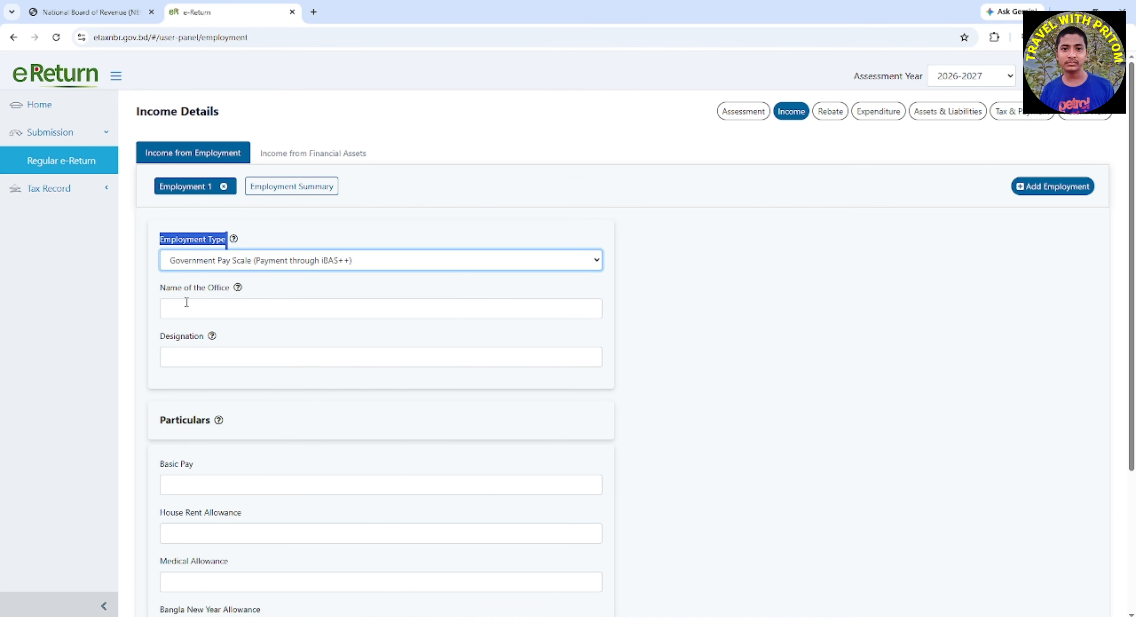
Enter ATOMIC ENERGY COMMISSION as the Name of the Office for the employment
left_click_drag(154, 289, 231, 296)
left_click(206, 309)
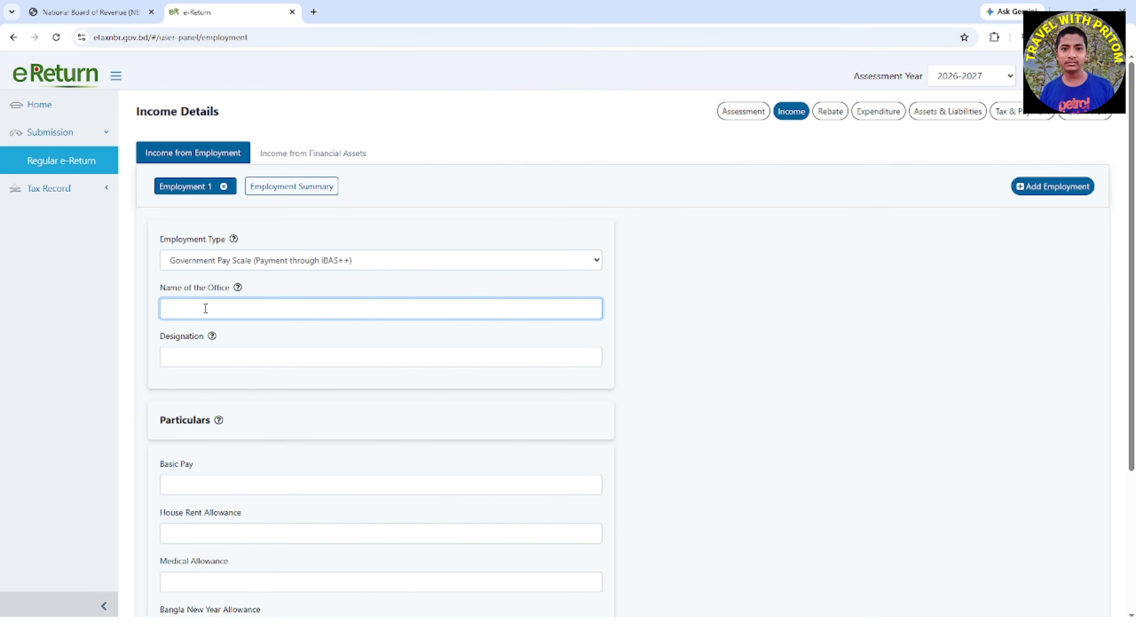
type("A")
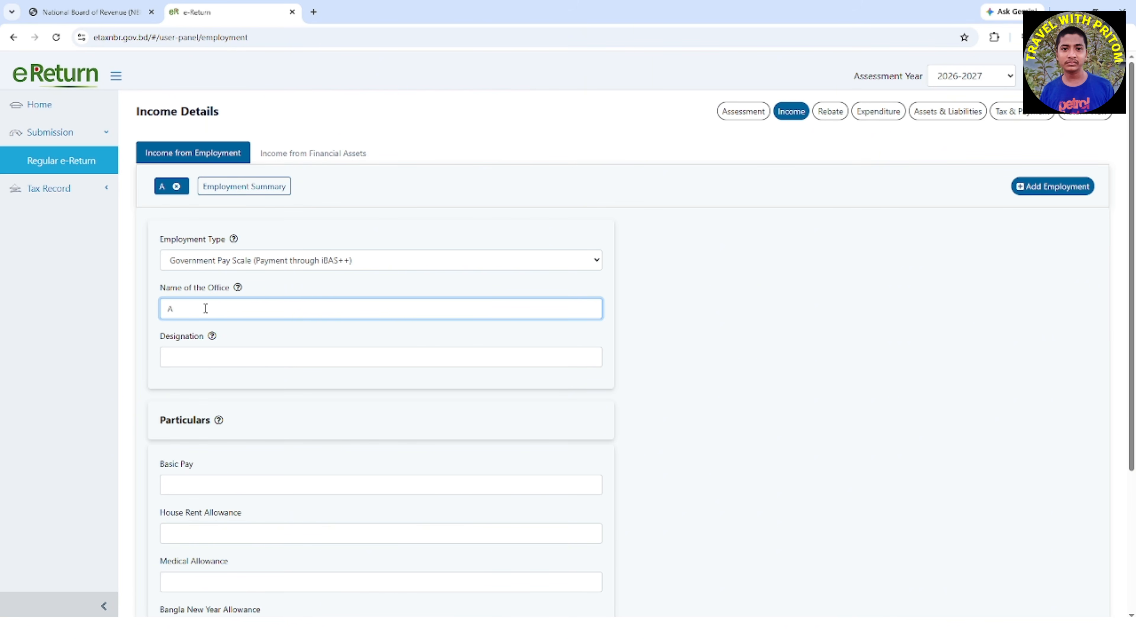
type("T")
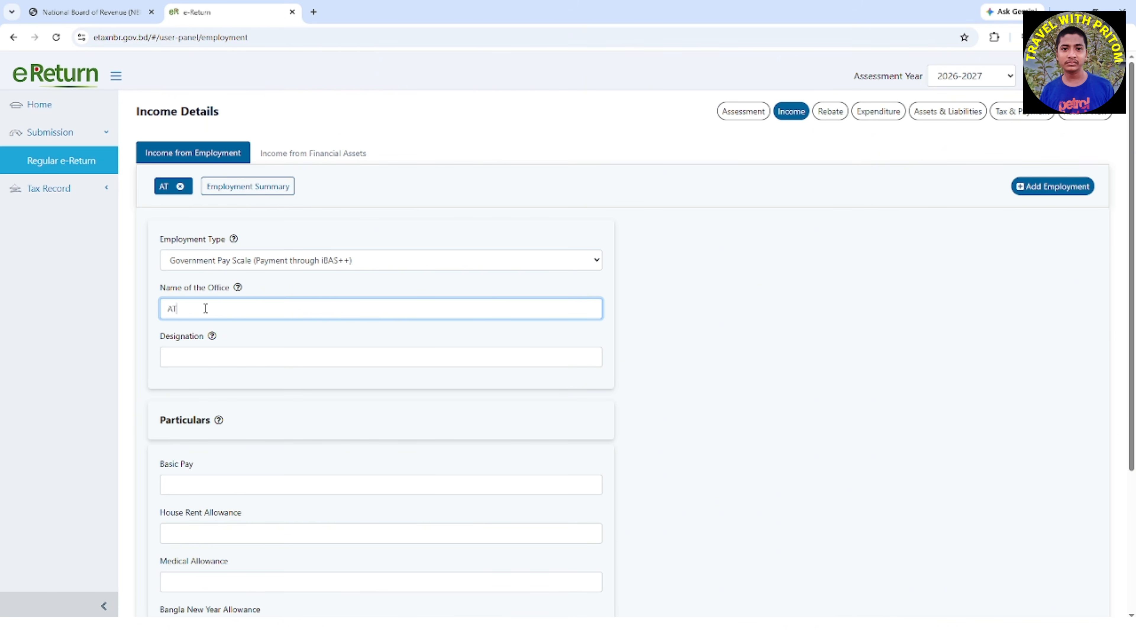
type("OMI")
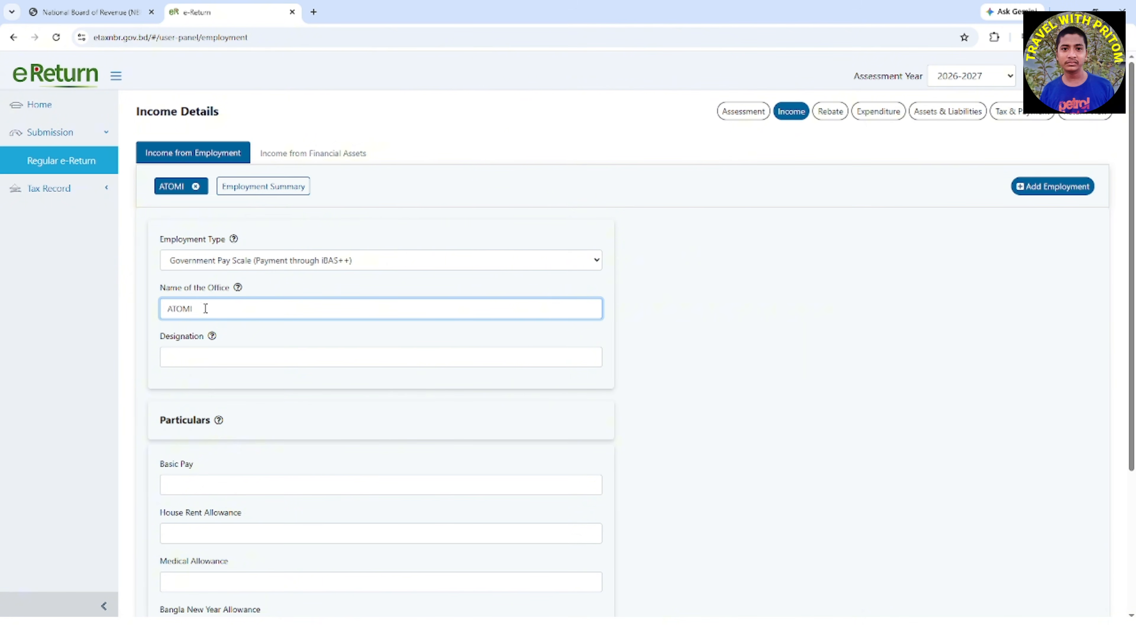
type("C ENERGY")
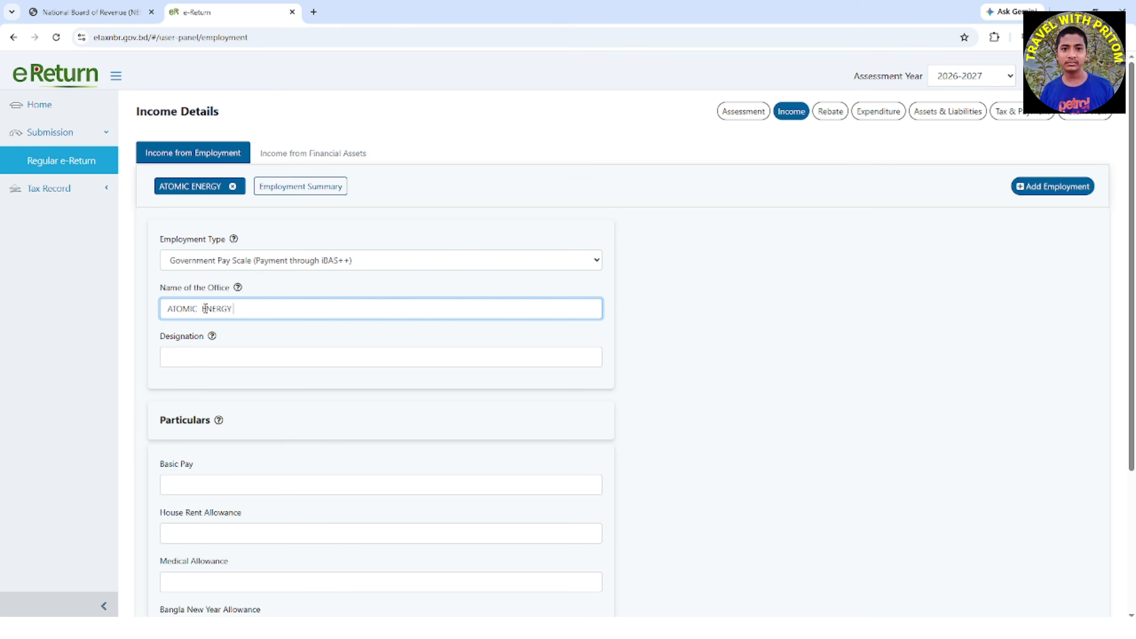
type(" COMMISSION")
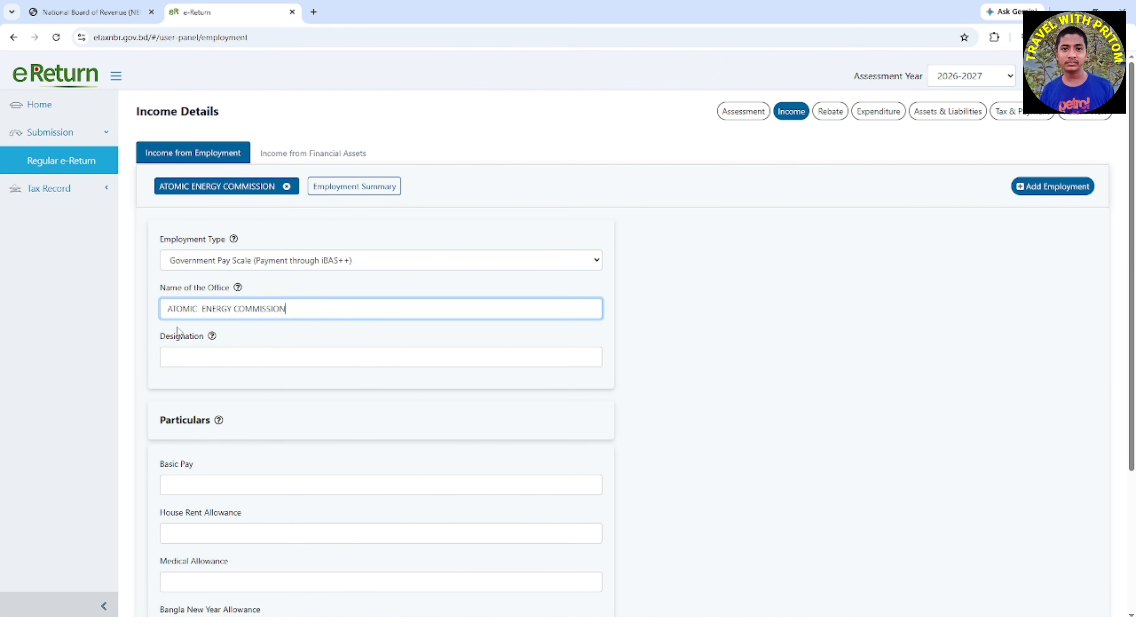
Enter TYPIST as the Designation for the employment
left_click(186, 355)
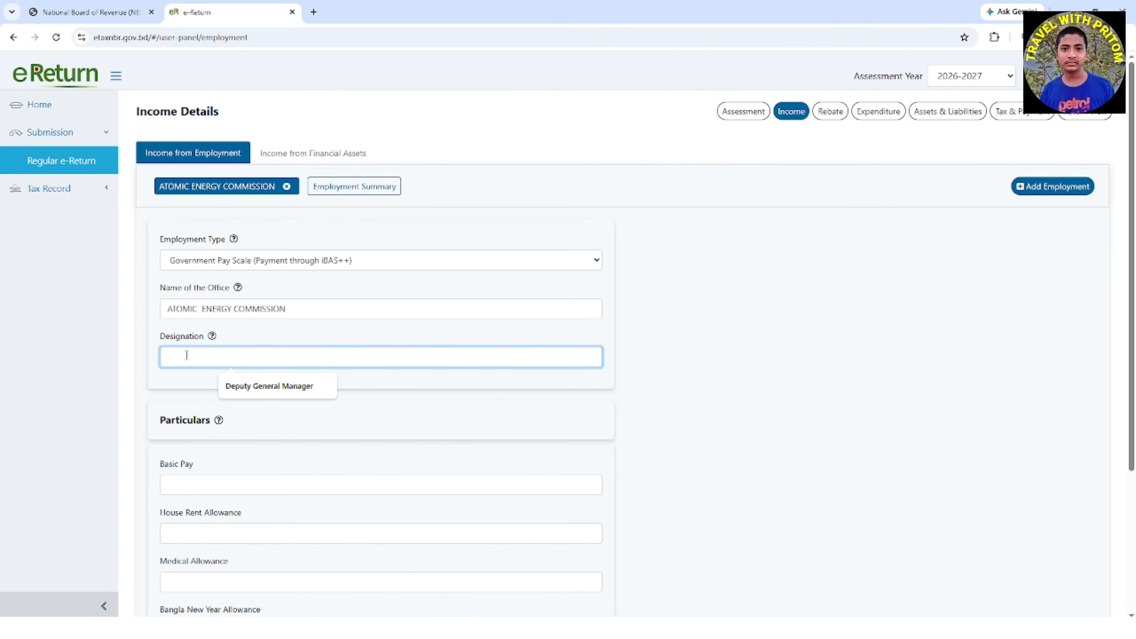
type("TY")
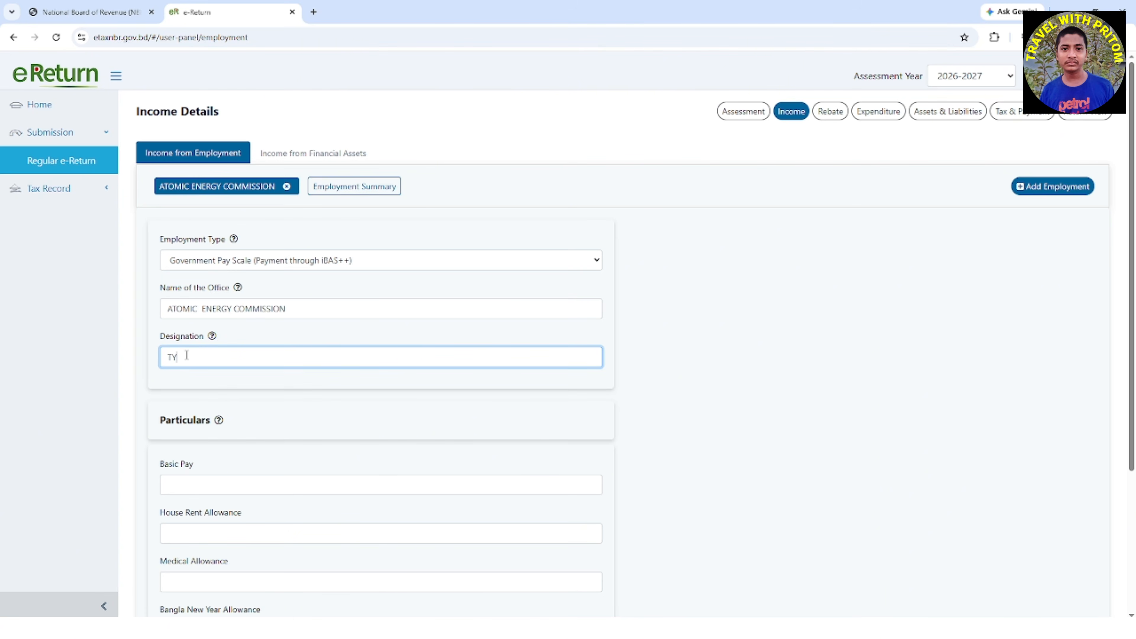
type("PIST")
left_click(729, 401)
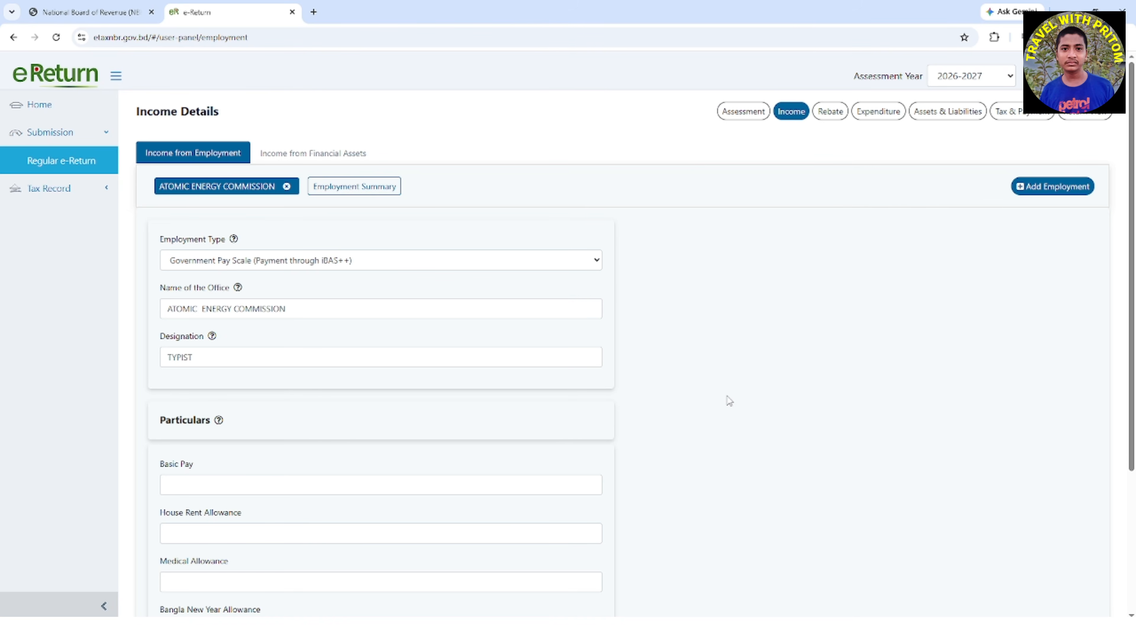
Review the Employment Type options, the office and designation fields, and the pay and allowance fields under Particulars
left_click(597, 261)
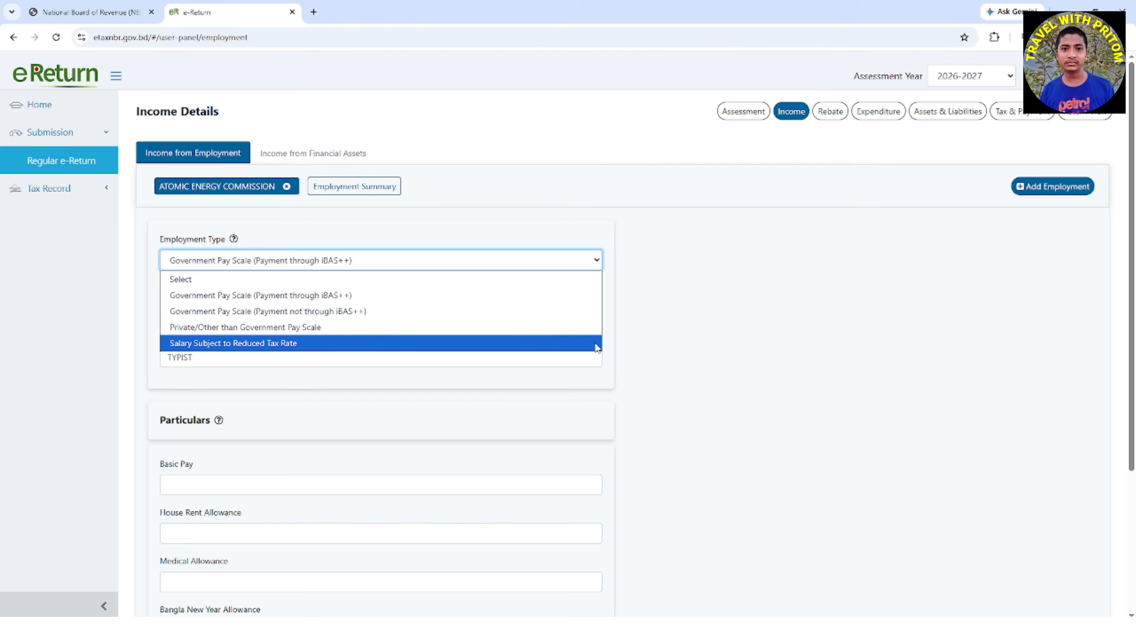
left_click(764, 357)
left_click_drag(159, 288, 226, 291)
left_click_drag(159, 336, 203, 341)
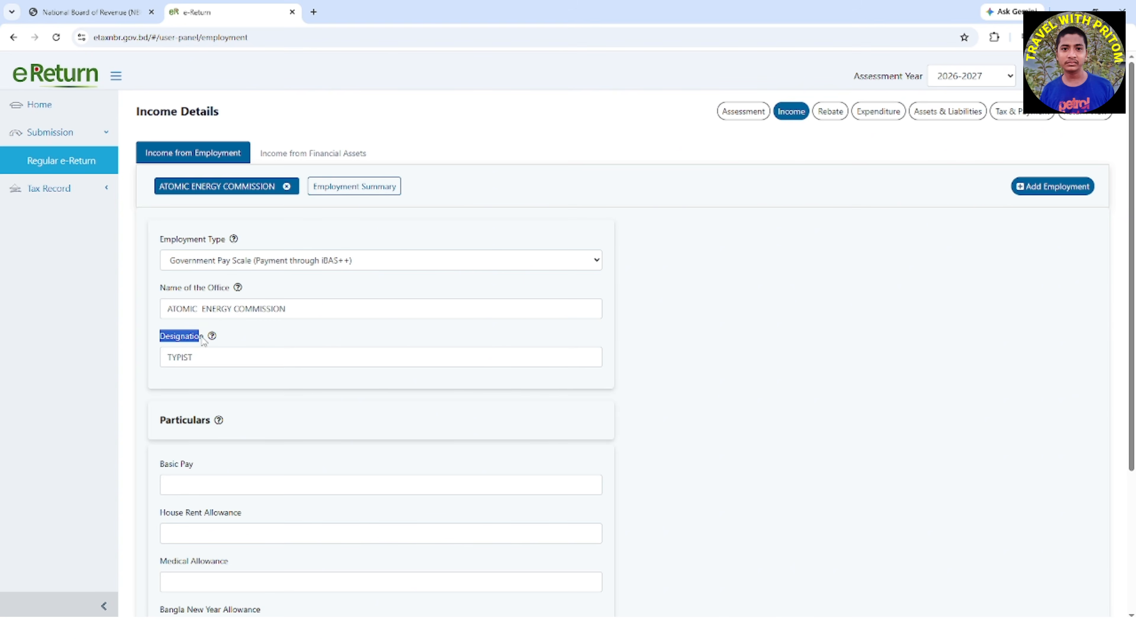
scroll(384, 422, "down", 4)
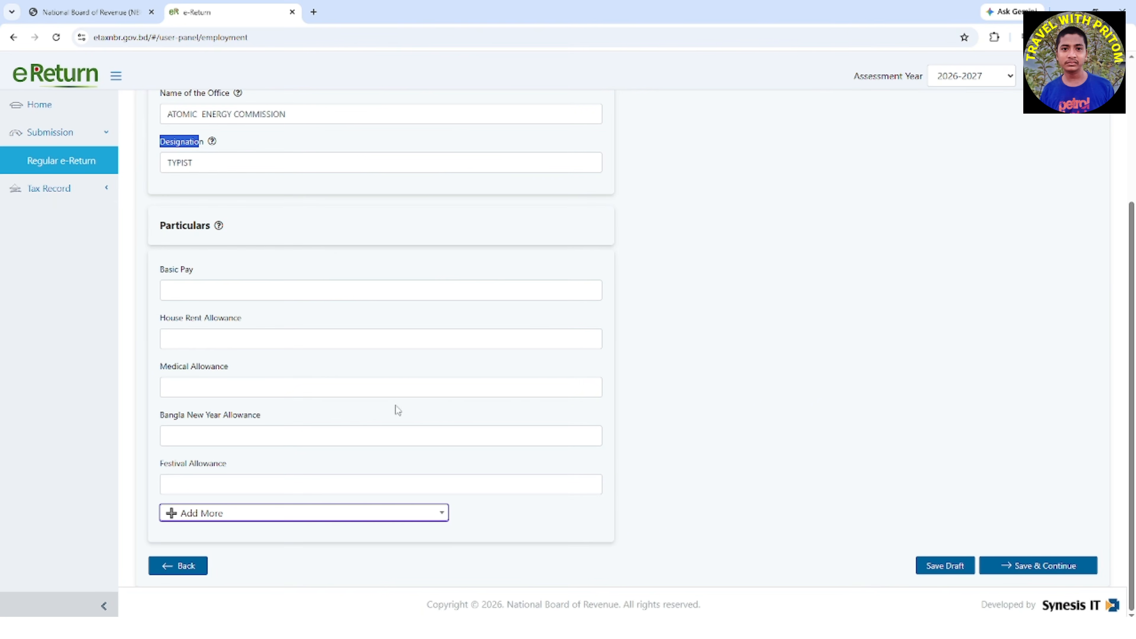
left_click_drag(160, 227, 211, 227)
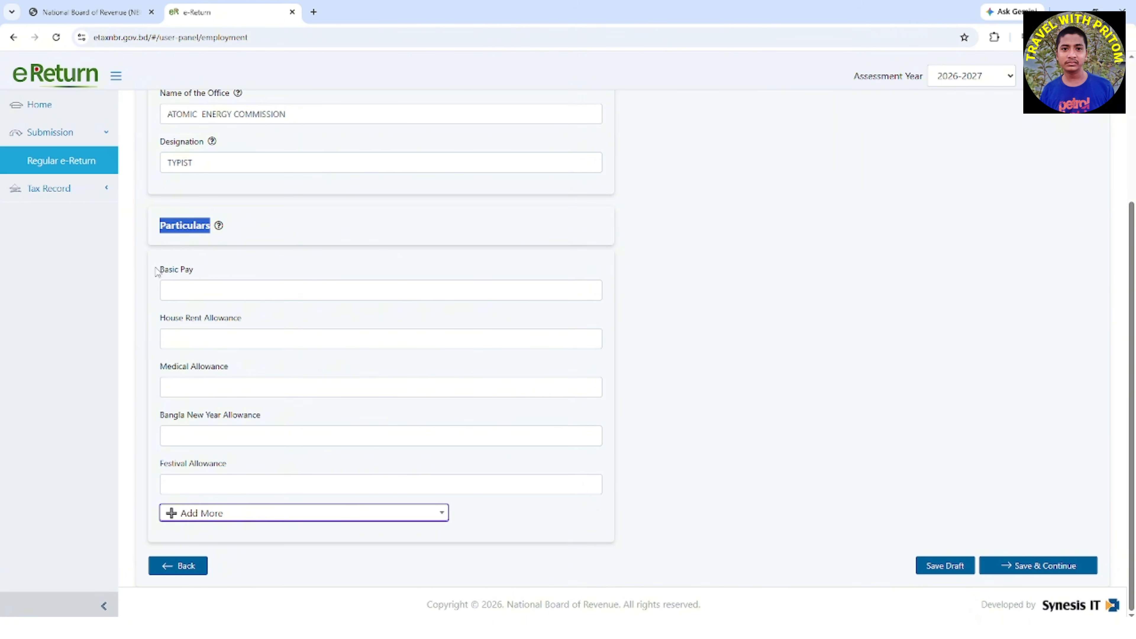
left_click_drag(158, 269, 197, 272)
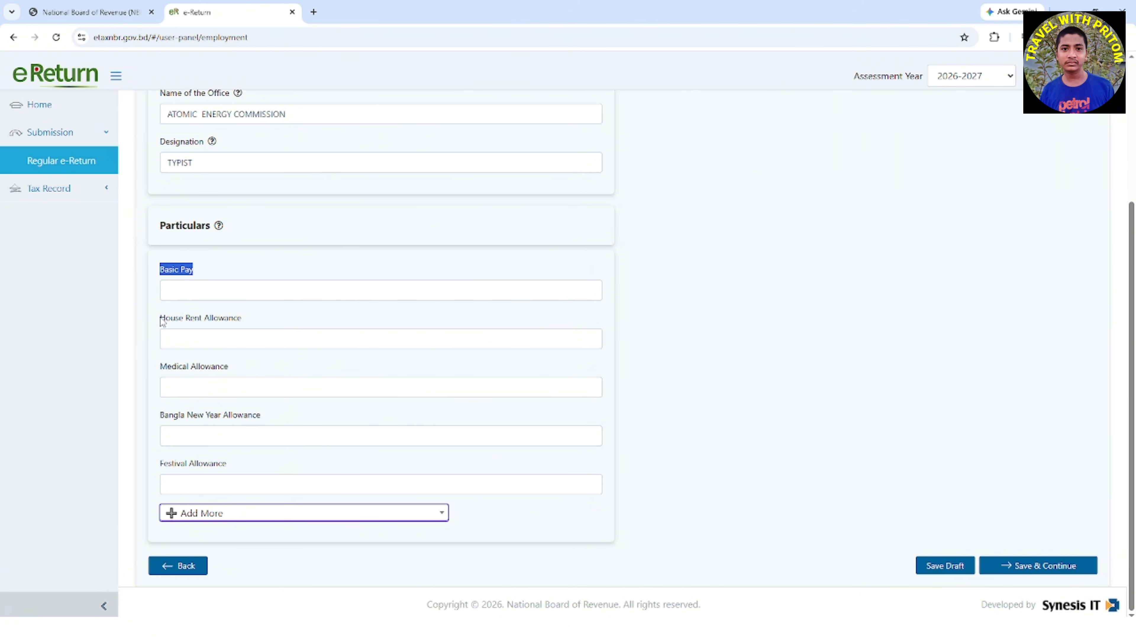
left_click_drag(161, 319, 244, 316)
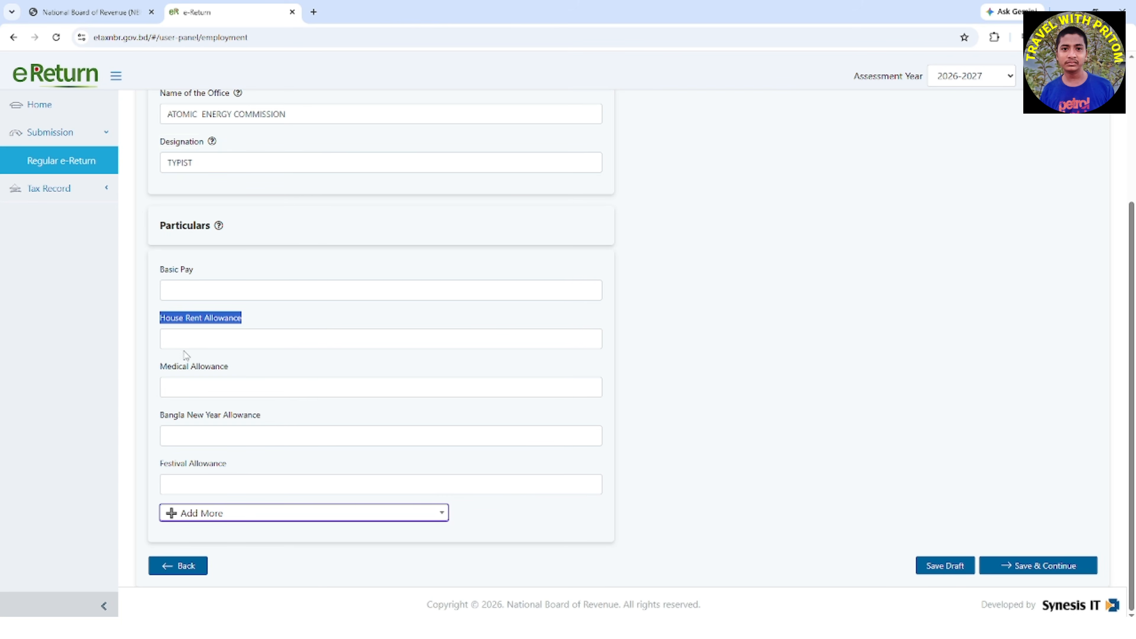
left_click_drag(159, 366, 252, 377)
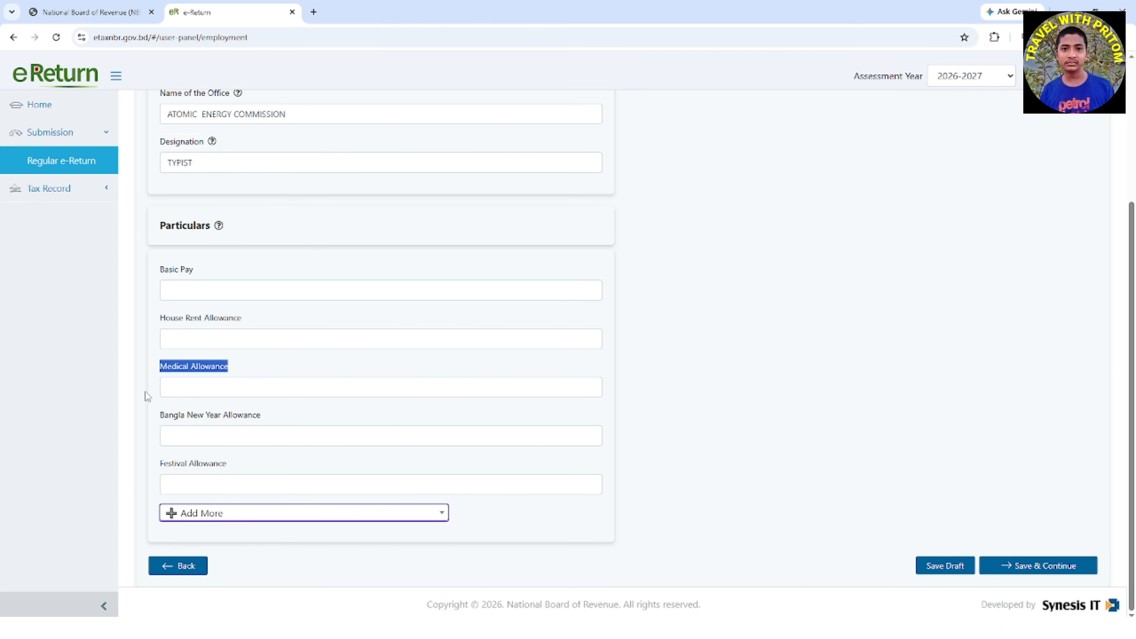
left_click_drag(157, 416, 184, 421)
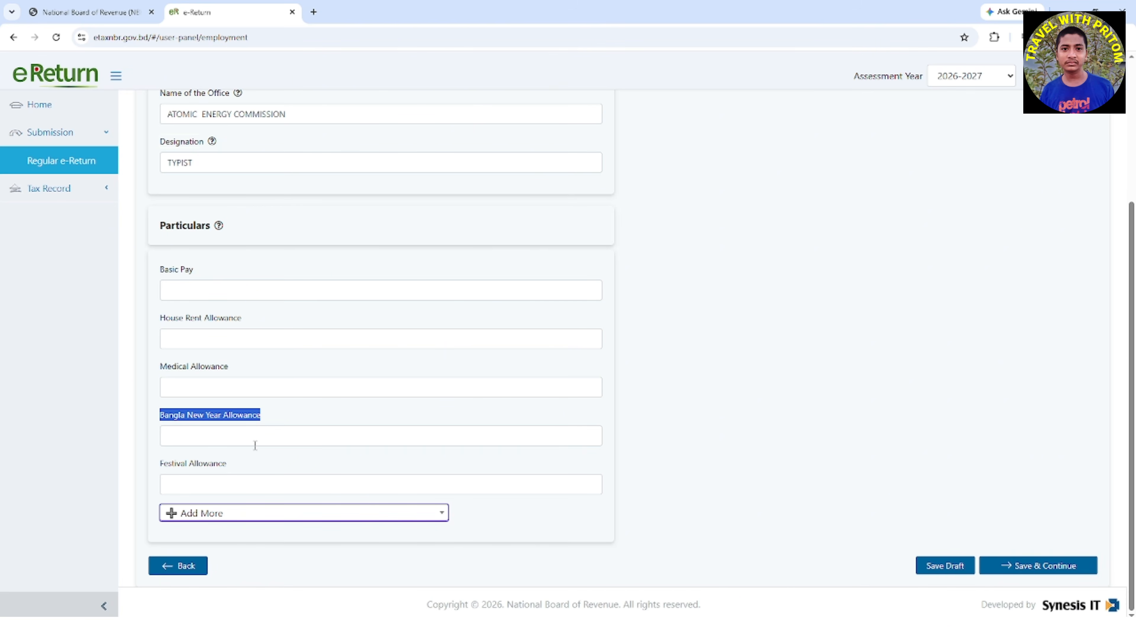
left_click_drag(228, 466, 157, 468)
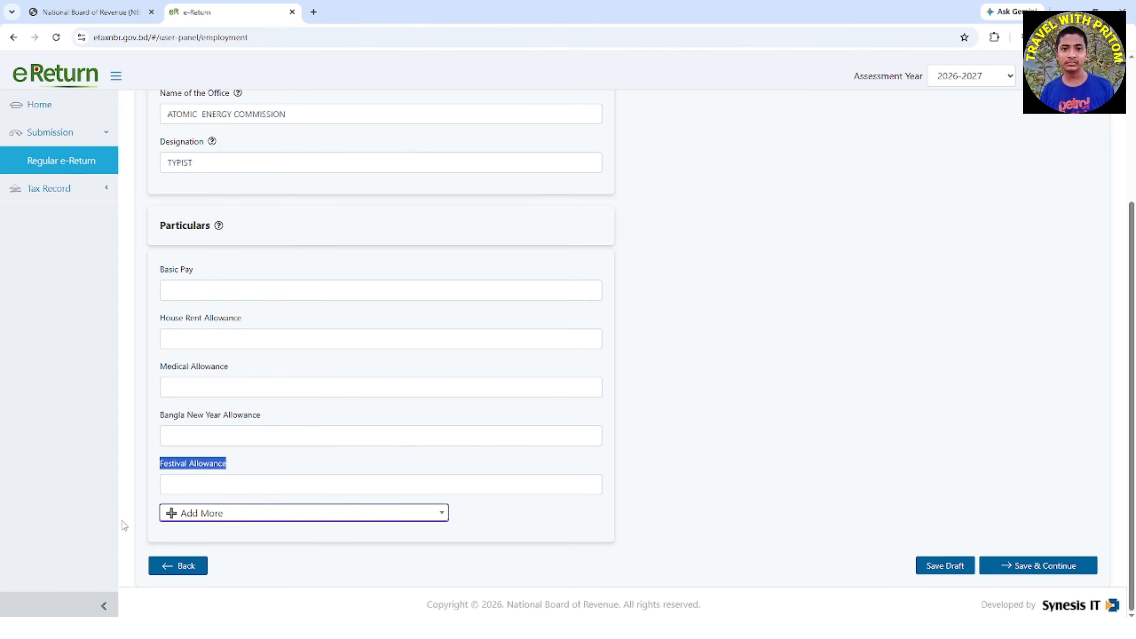
Find Tiffin Allowance among the additional allowances and add it to the Particulars
left_click(224, 520)
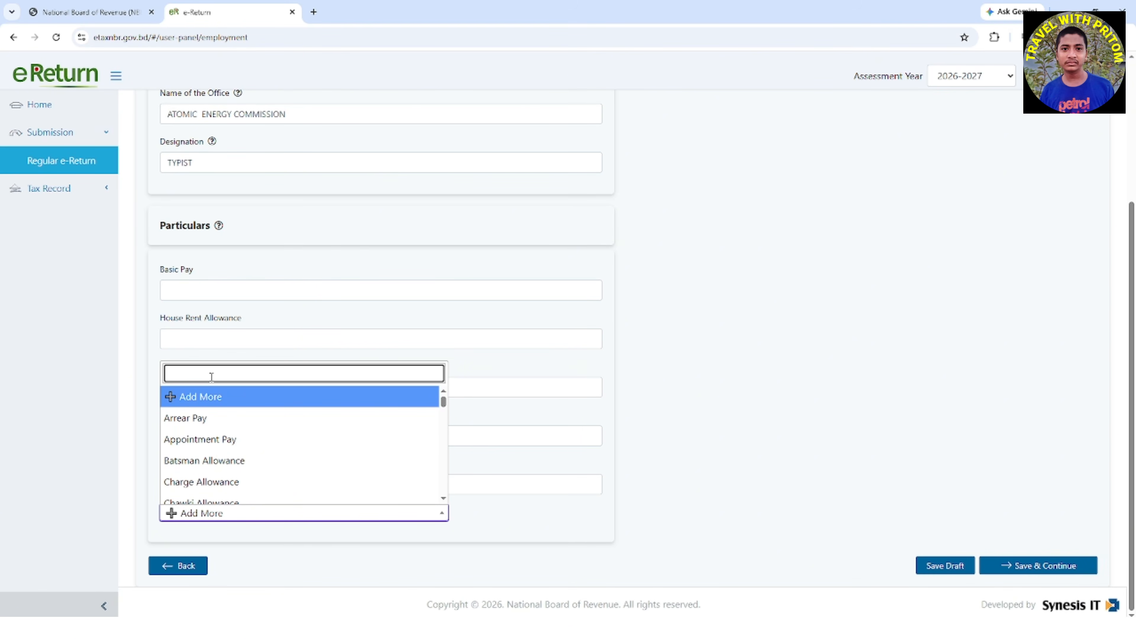
type("tif")
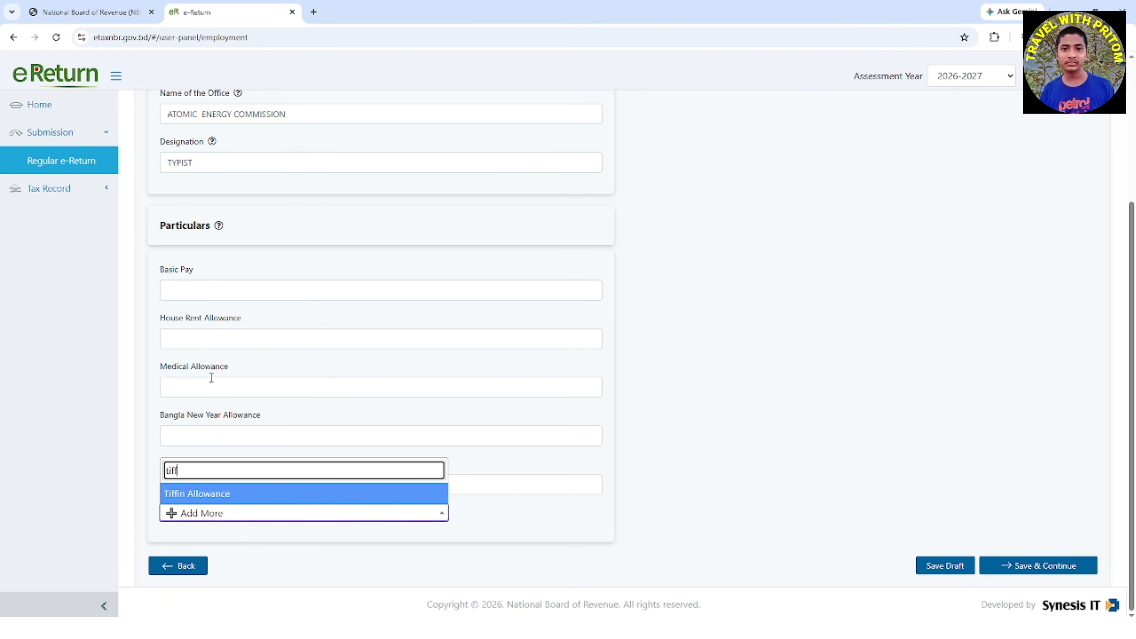
type("f")
left_click(238, 492)
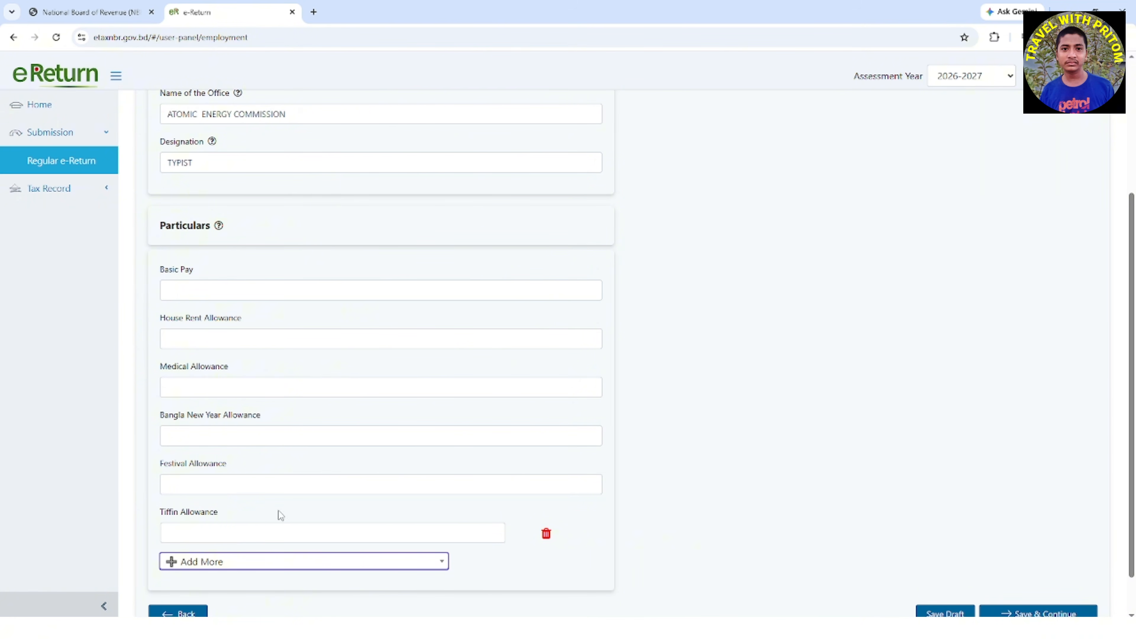
Set the Basic Pay to 2,40,000 and the House Rent Allowance to 1,20,000
left_click(215, 288)
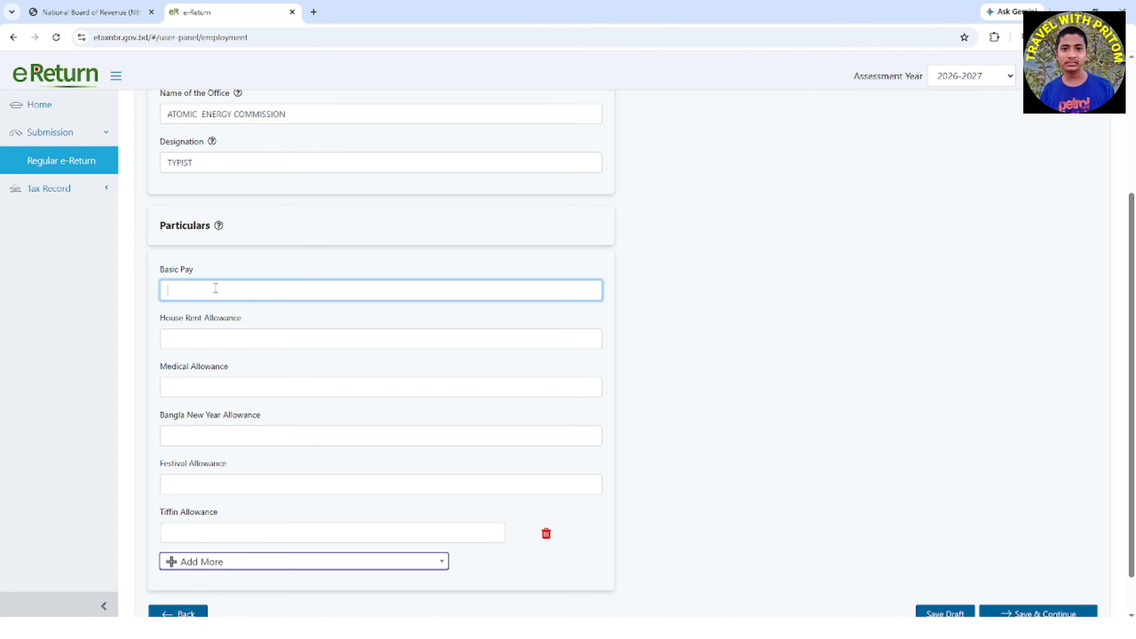
type("2,40,000")
left_click(221, 343)
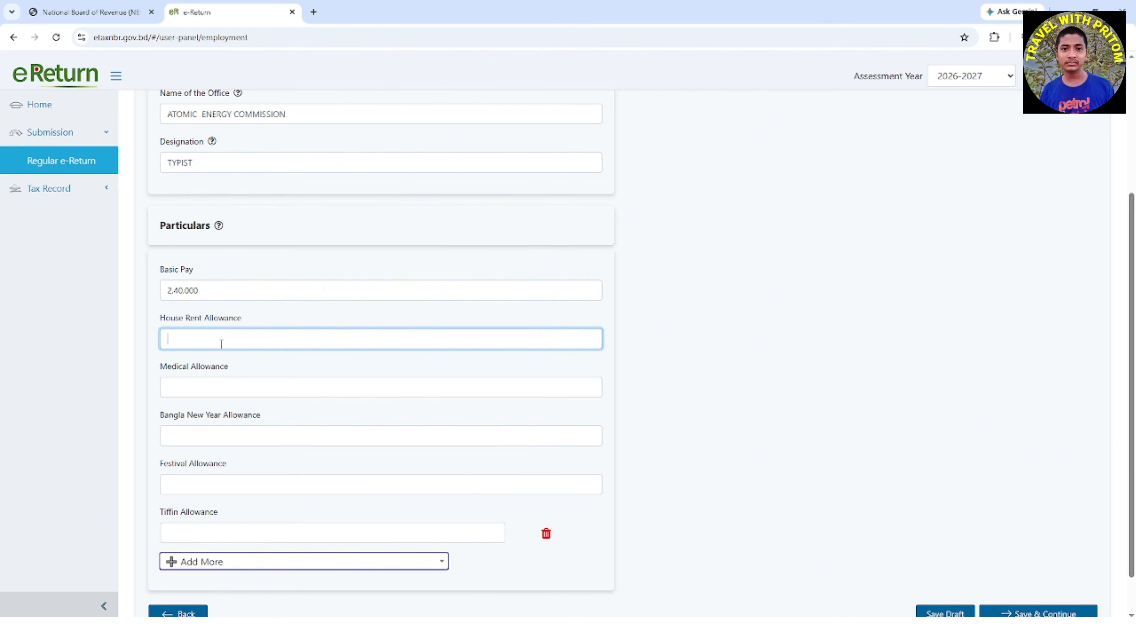
type("1,20,000")
Set the Medical Allowance to 18,000 and the Bangla New Year Allowance to 4,000
left_click(213, 385)
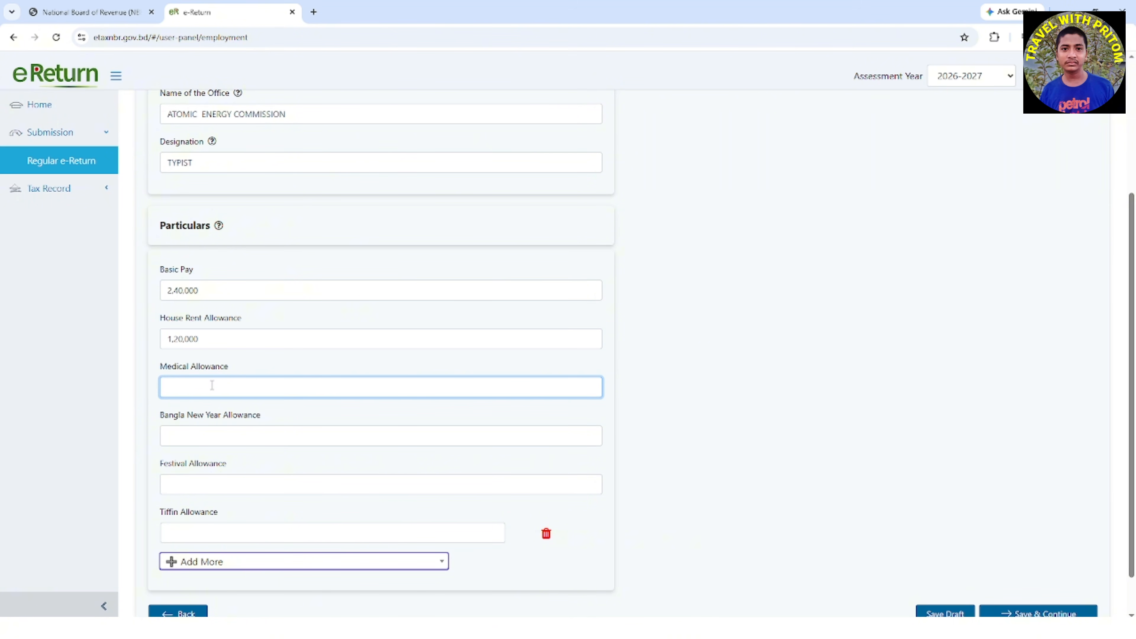
type("18,000")
left_click(227, 437)
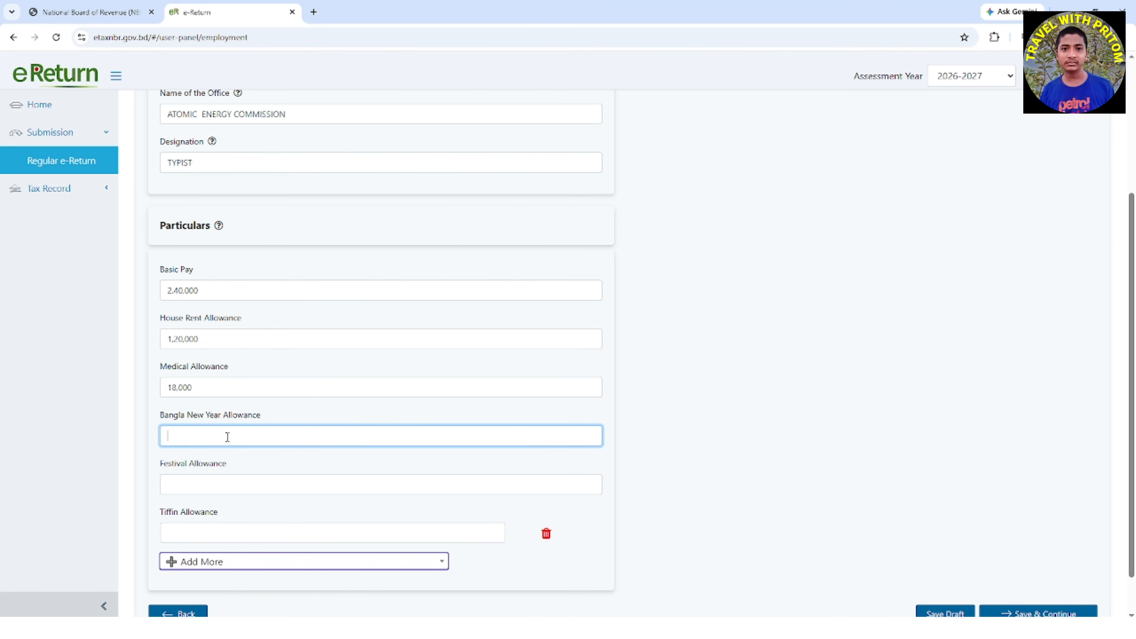
type("4000")
Set the Festival Allowance to 40,000 and the Tiffin Allowance to 2,400
left_click(227, 488)
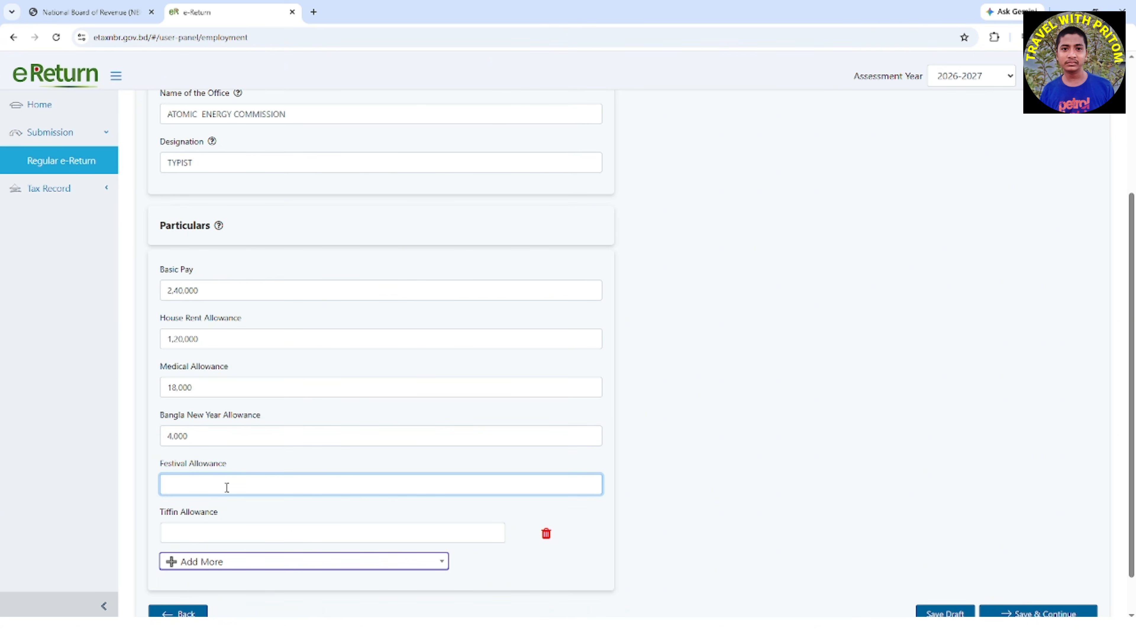
type("40,000")
left_click(193, 534)
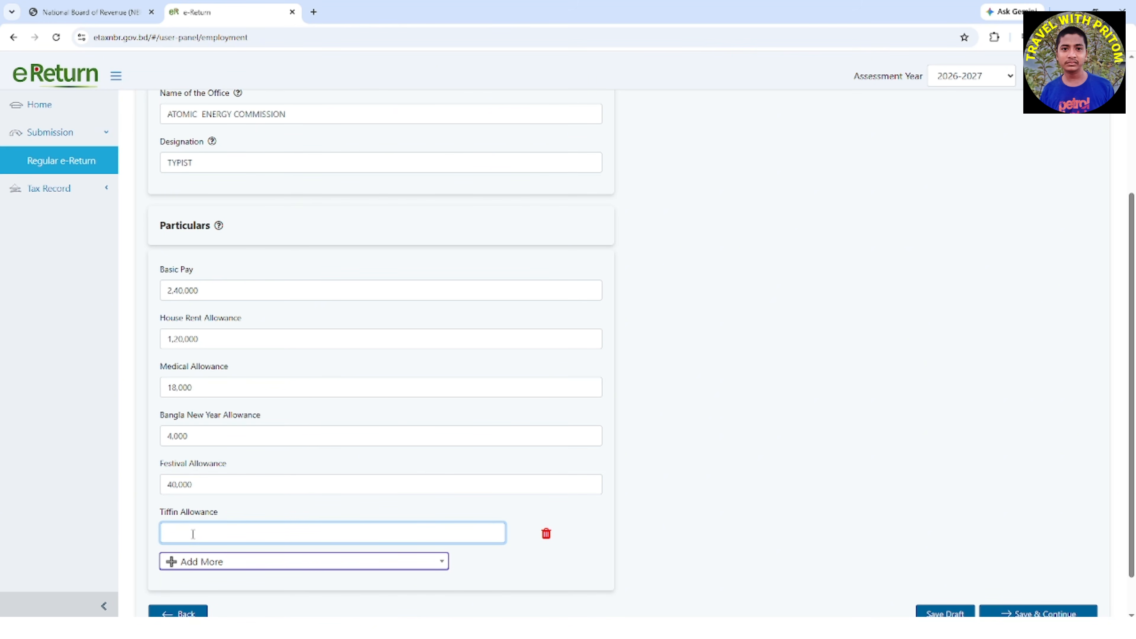
type("2,400")
Look through the additional allowances and add Other, If Any (Give Detail) to the Particulars
left_click(281, 565)
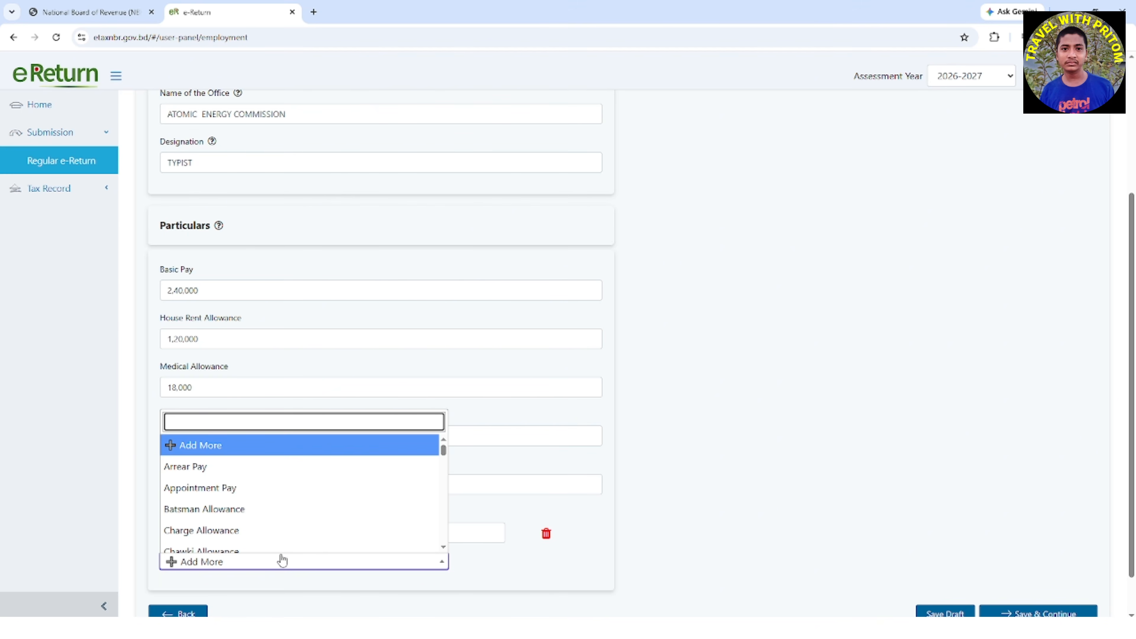
scroll(313, 478, "down", 3)
scroll(311, 480, "down", 10)
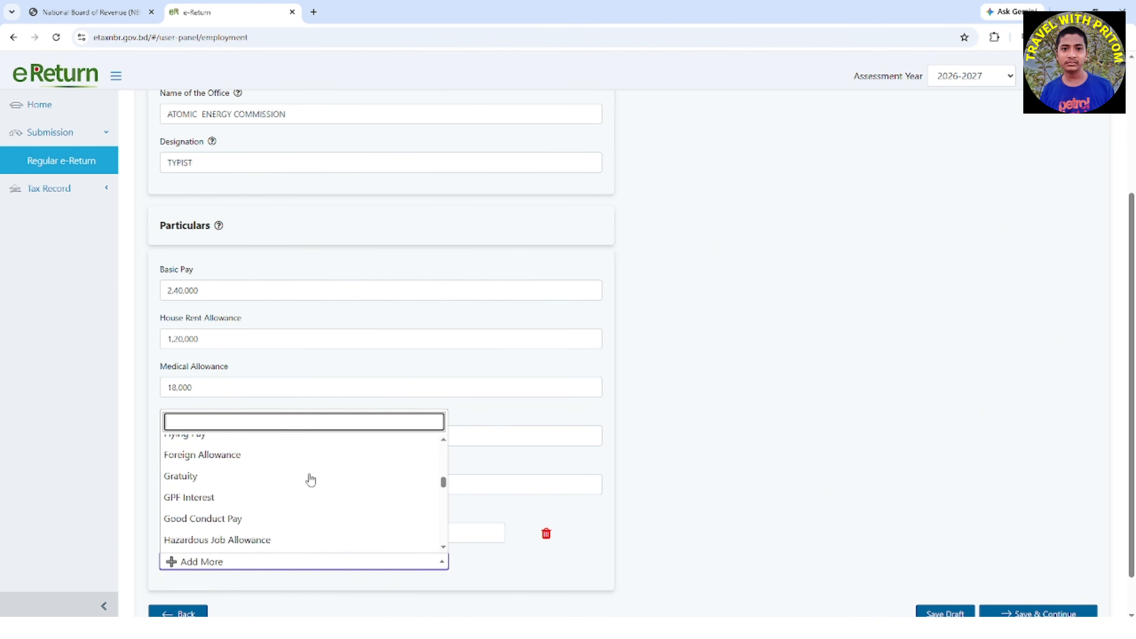
scroll(308, 481, "down", 10)
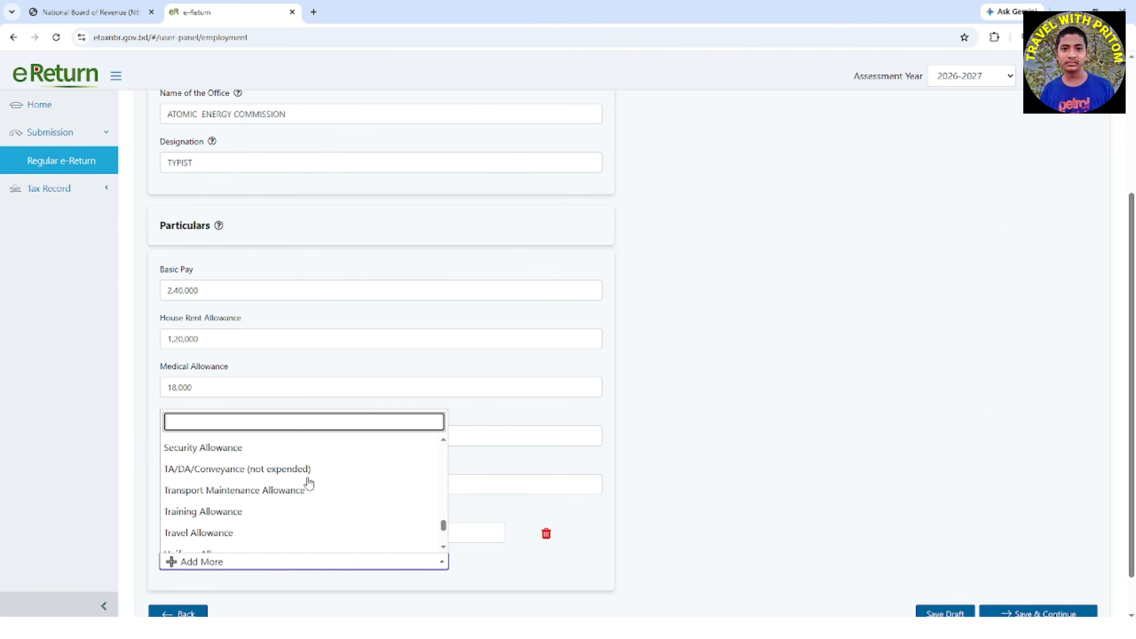
scroll(307, 485, "up", 8)
scroll(307, 488, "up", 15)
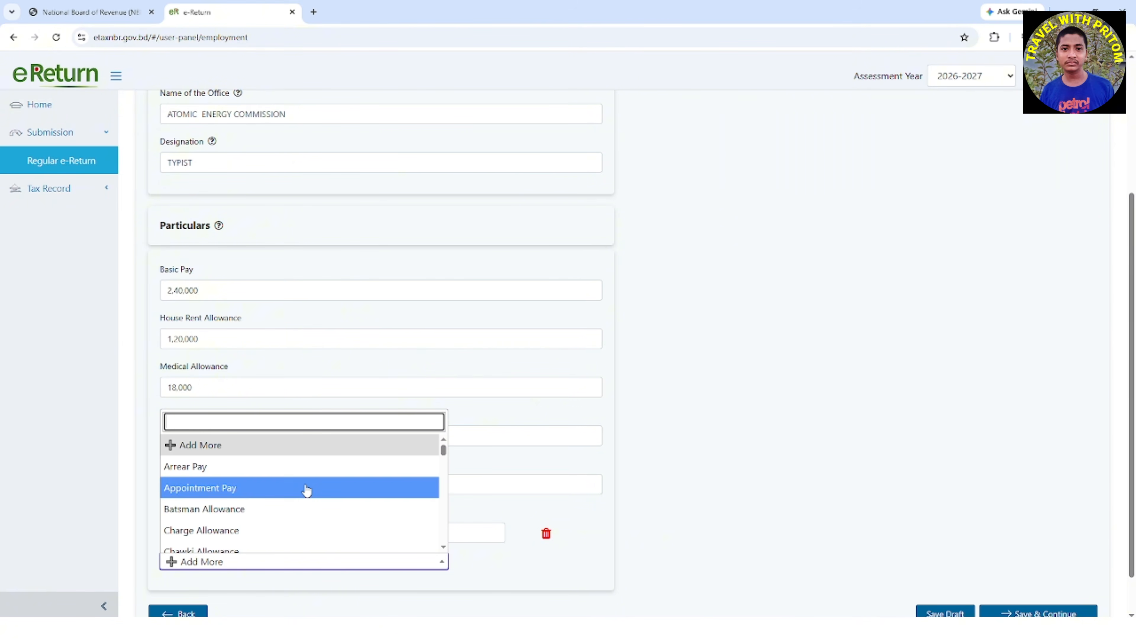
scroll(307, 490, "down", 3)
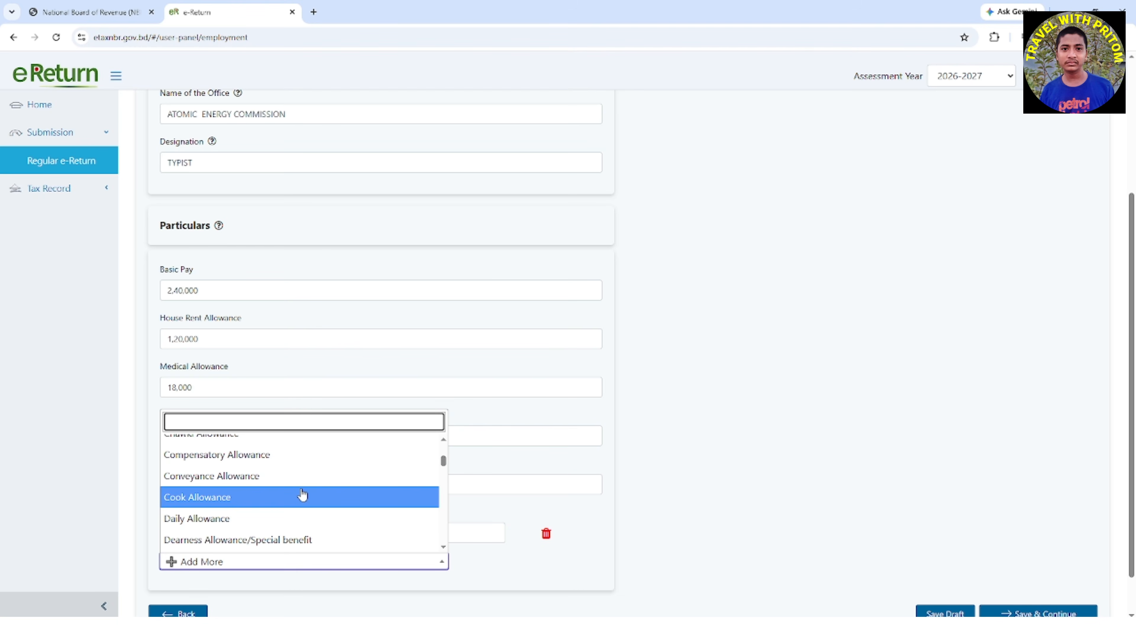
scroll(303, 495, "down", 4)
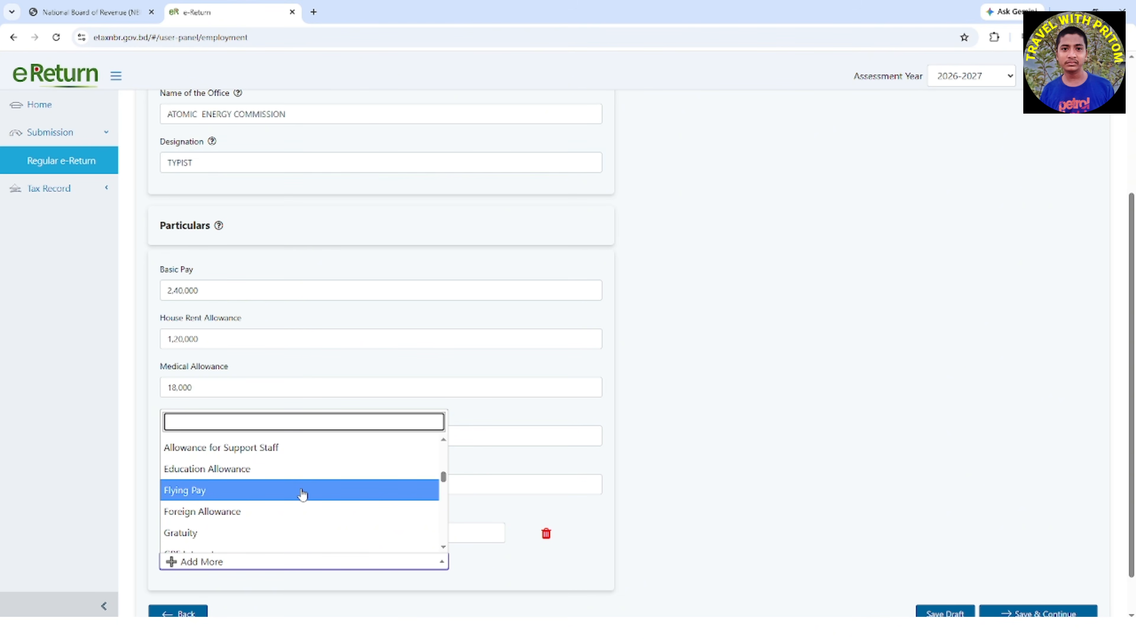
scroll(303, 493, "down", 10)
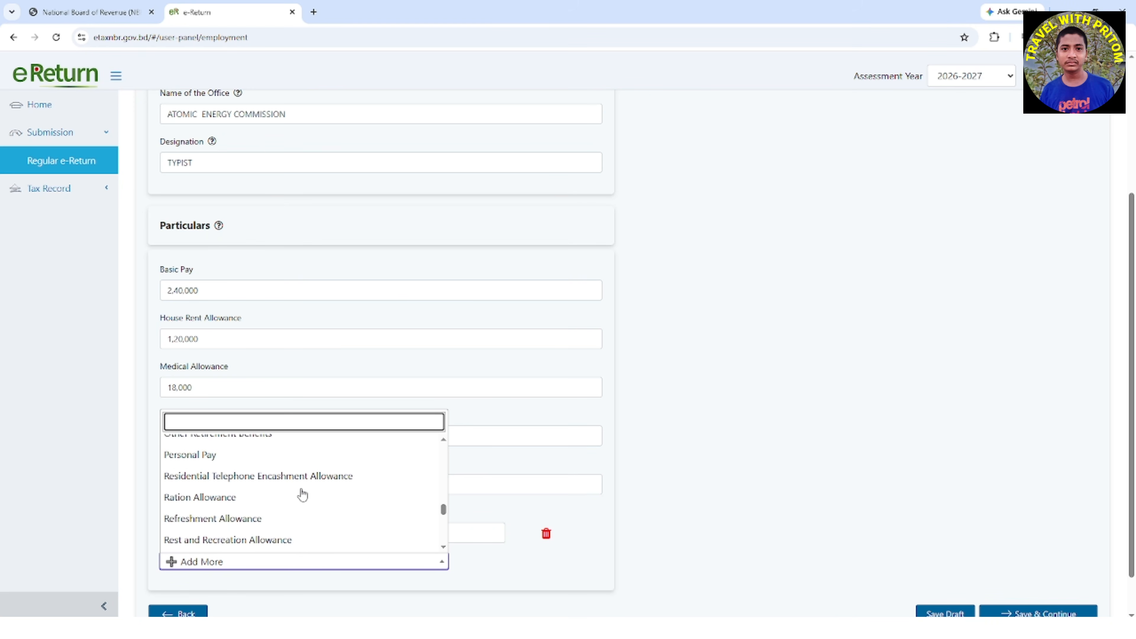
scroll(303, 495, "down", 1)
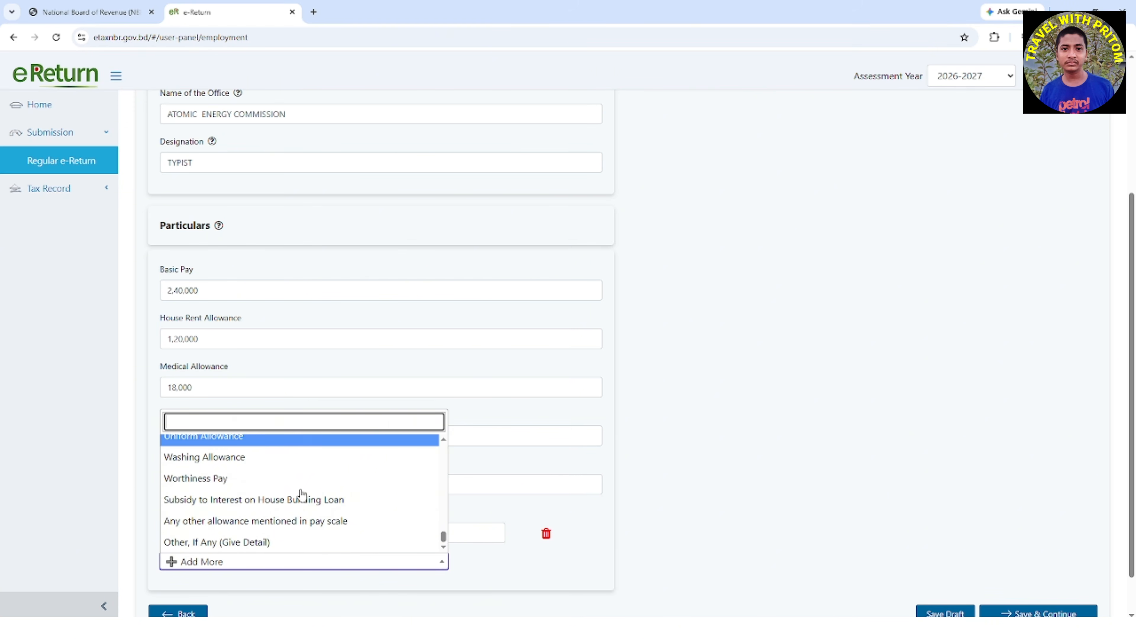
left_click(319, 543)
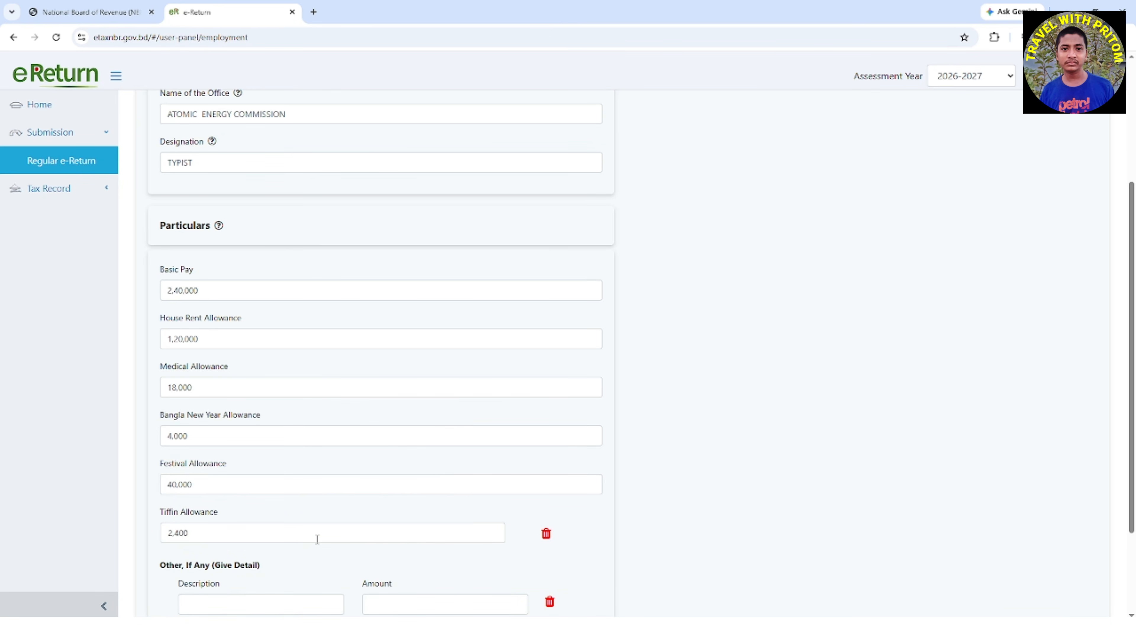
Describe the other allowance as BONUS and set its amount to 30,000
scroll(308, 532, "down", 2)
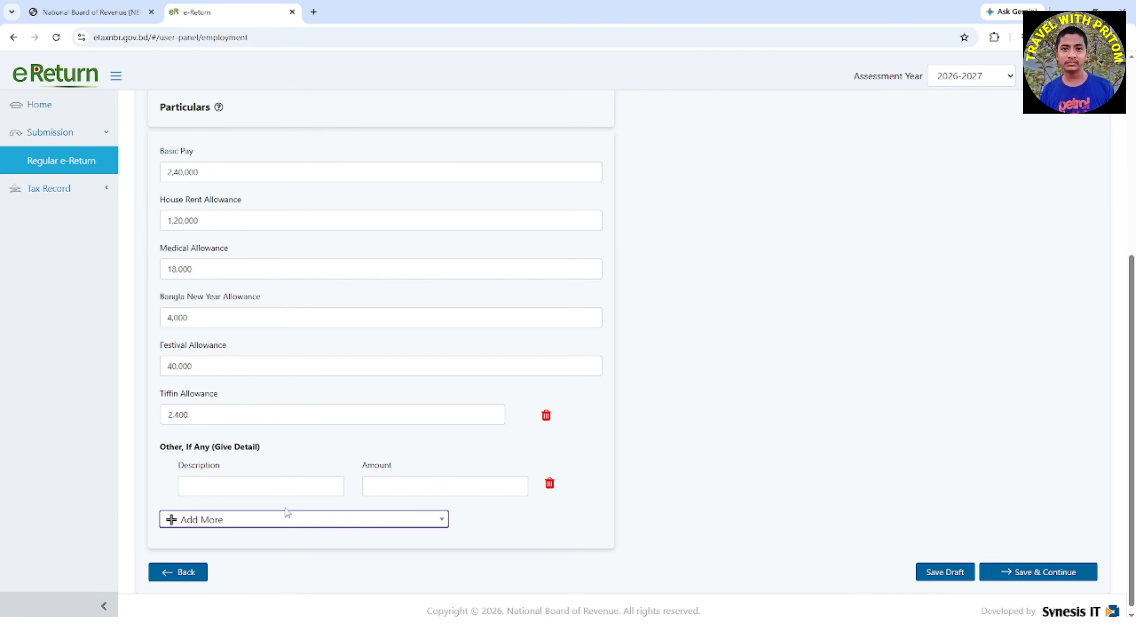
left_click(283, 485)
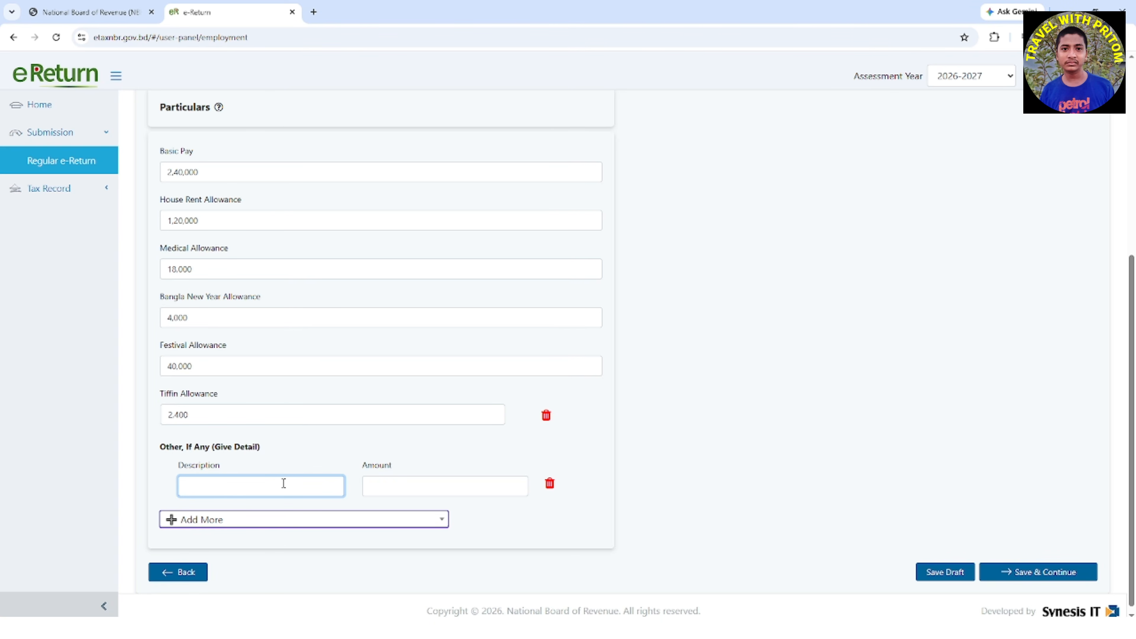
type("BONUSA")
key("BackSpace")
left_click(422, 481)
type("30,00")
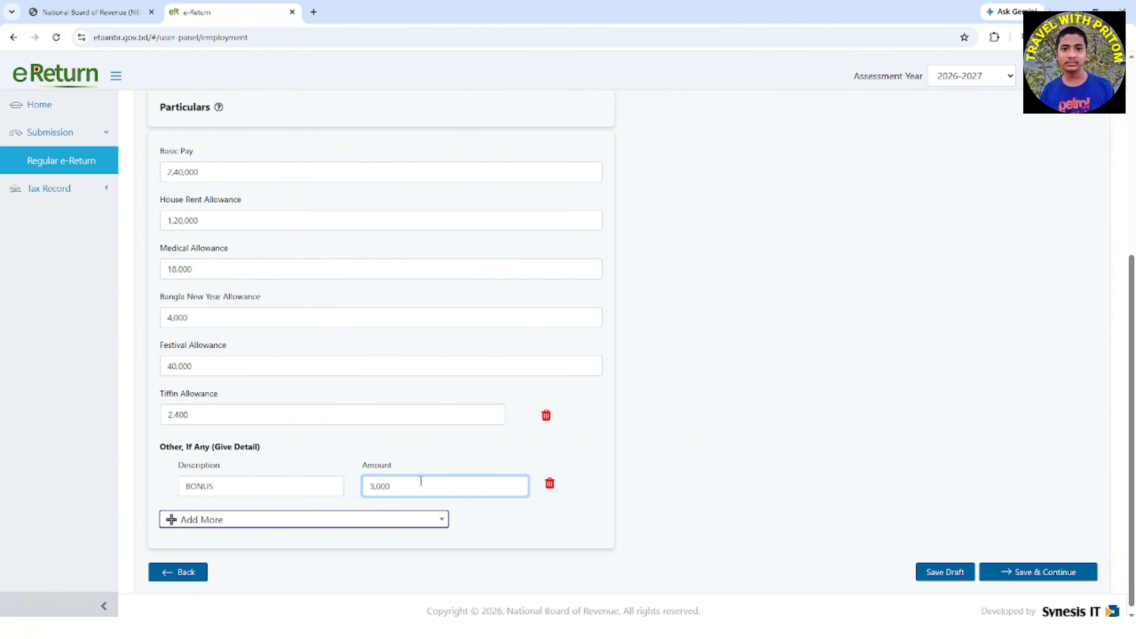
type("0")
Open the Income from Financial Assets section of the income details
scroll(939, 380, "up", 5)
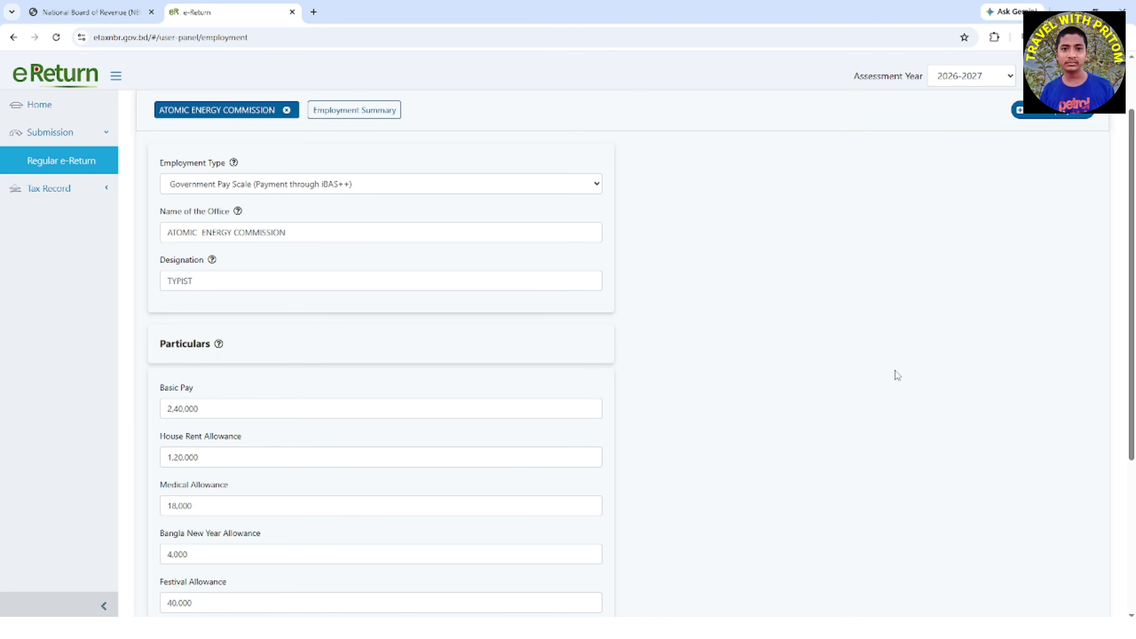
scroll(895, 375, "up", 2)
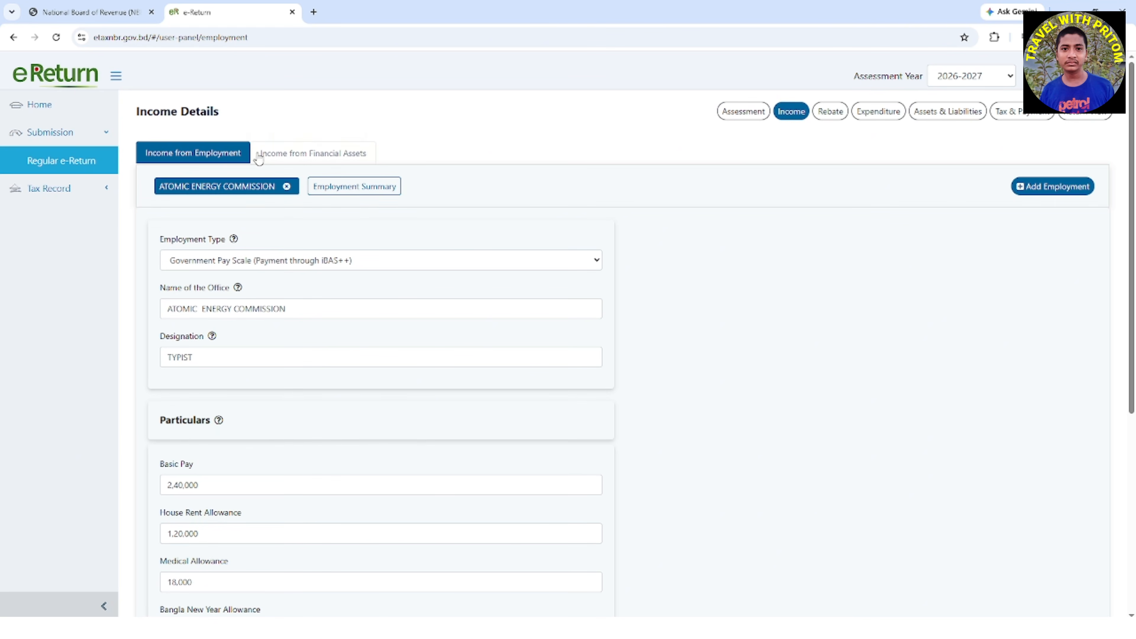
left_click(311, 155)
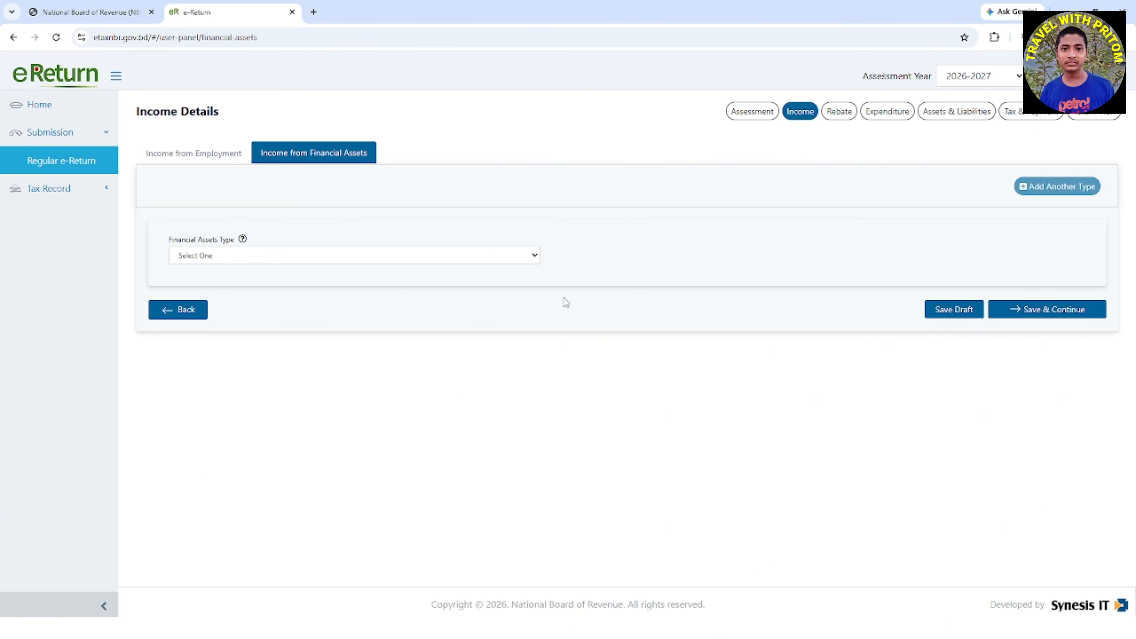
left_click_drag(167, 242, 545, 253)
Choose Interest/Profit (Bank/FI) as the financial asset type and confirm it
left_click(535, 257)
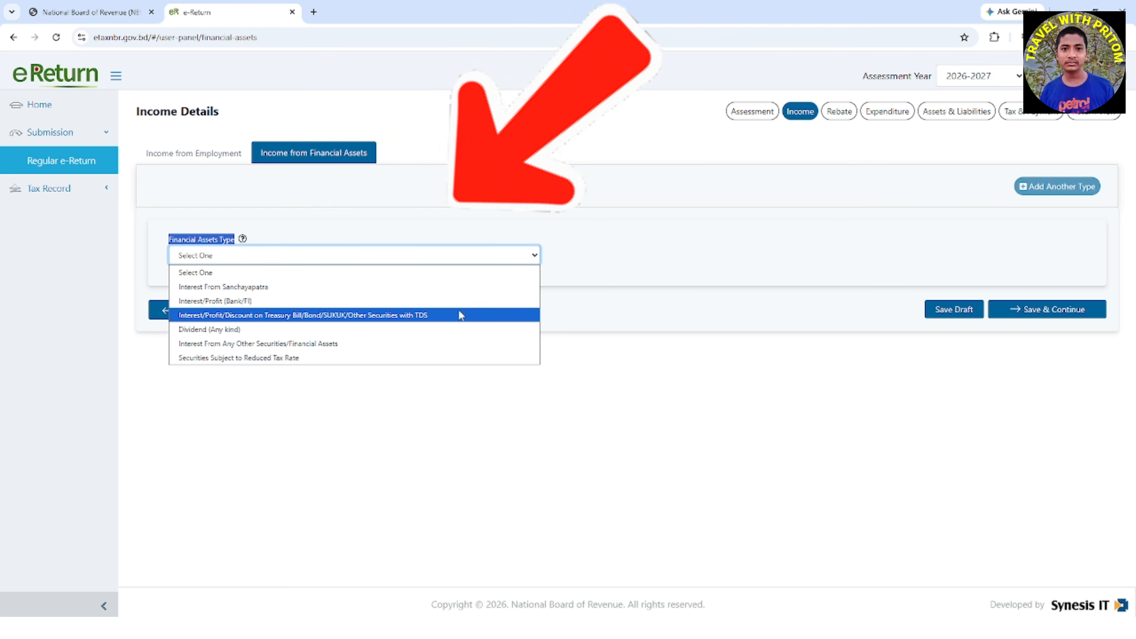
left_click(425, 302)
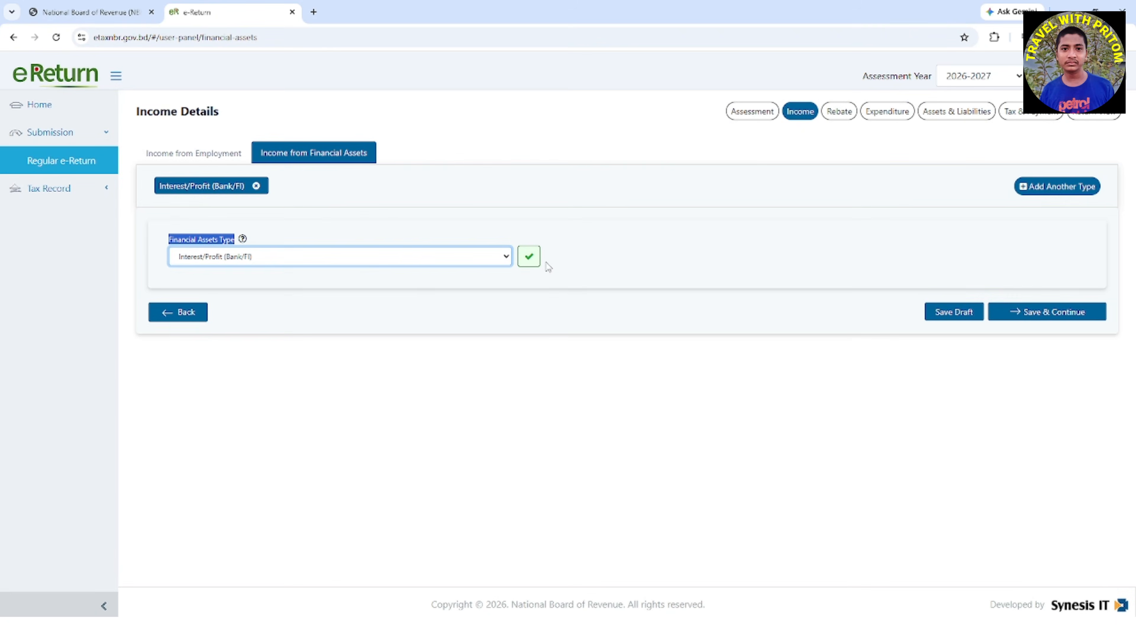
left_click(530, 257)
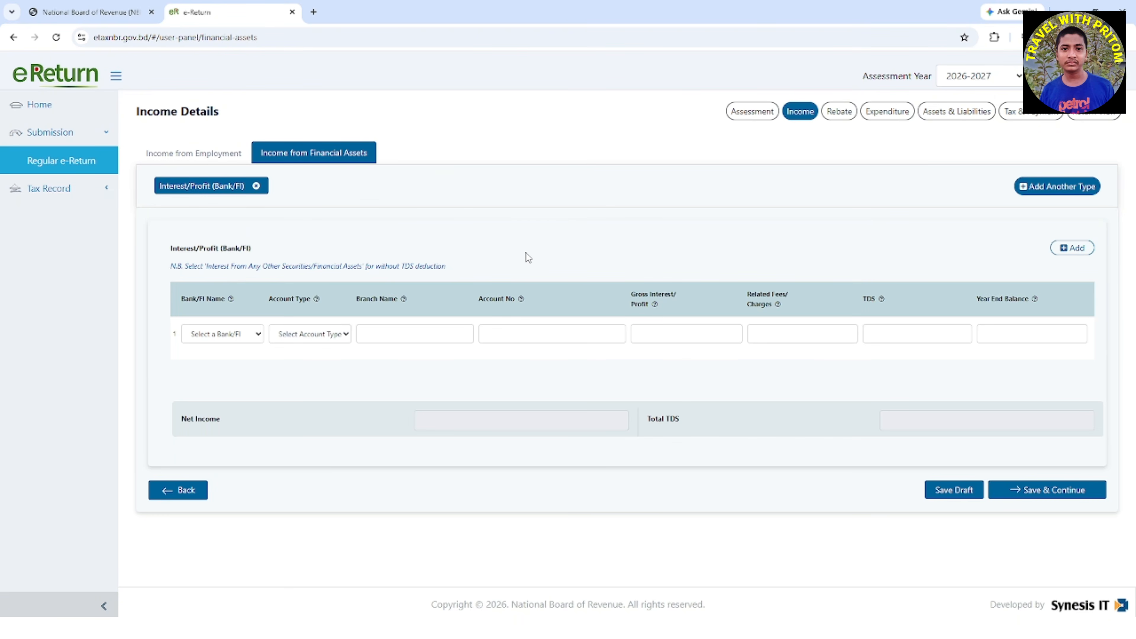
Set the first interest row's bank to Janata Bank PLC and its account type to Savings/SND/Others
left_click(259, 336)
scroll(293, 253, "down", 15)
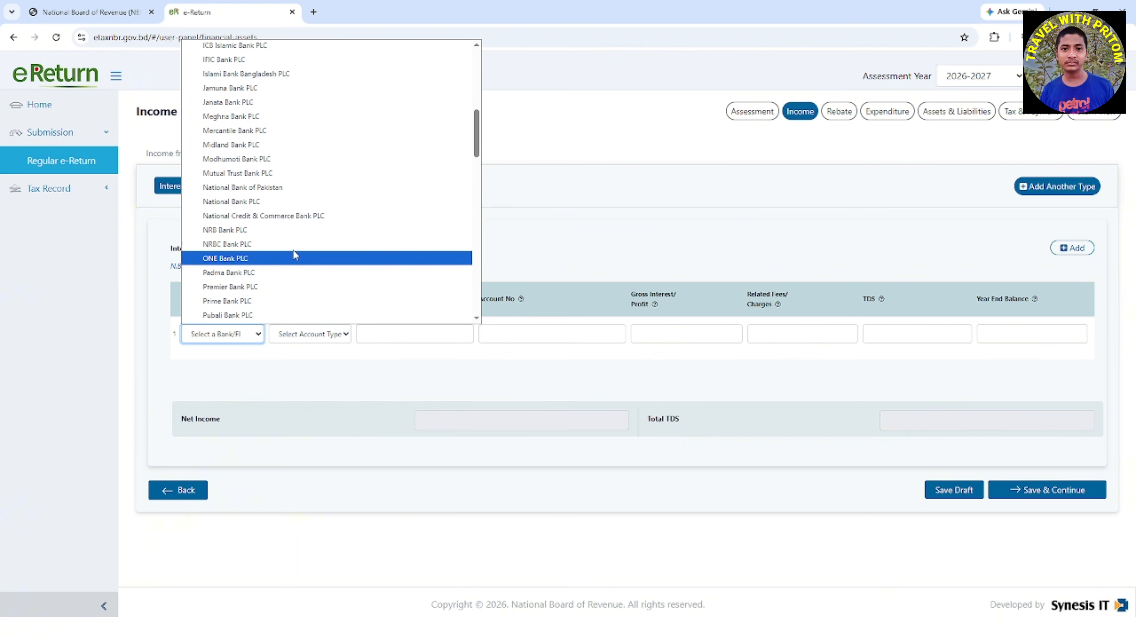
scroll(293, 254, "up", 15)
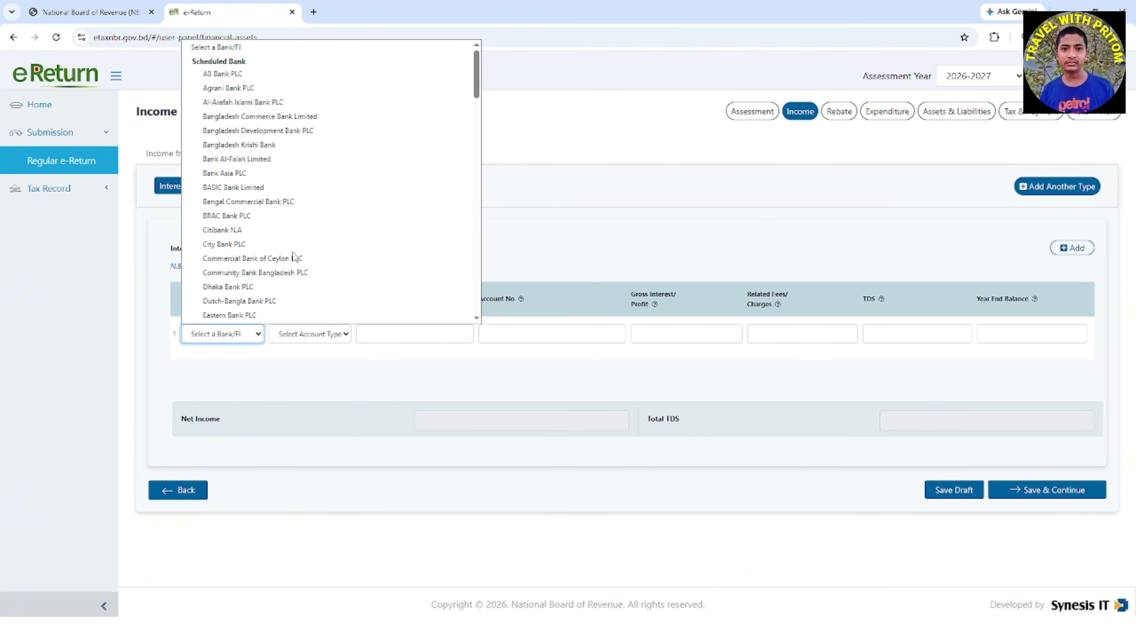
scroll(294, 256, "down", 5)
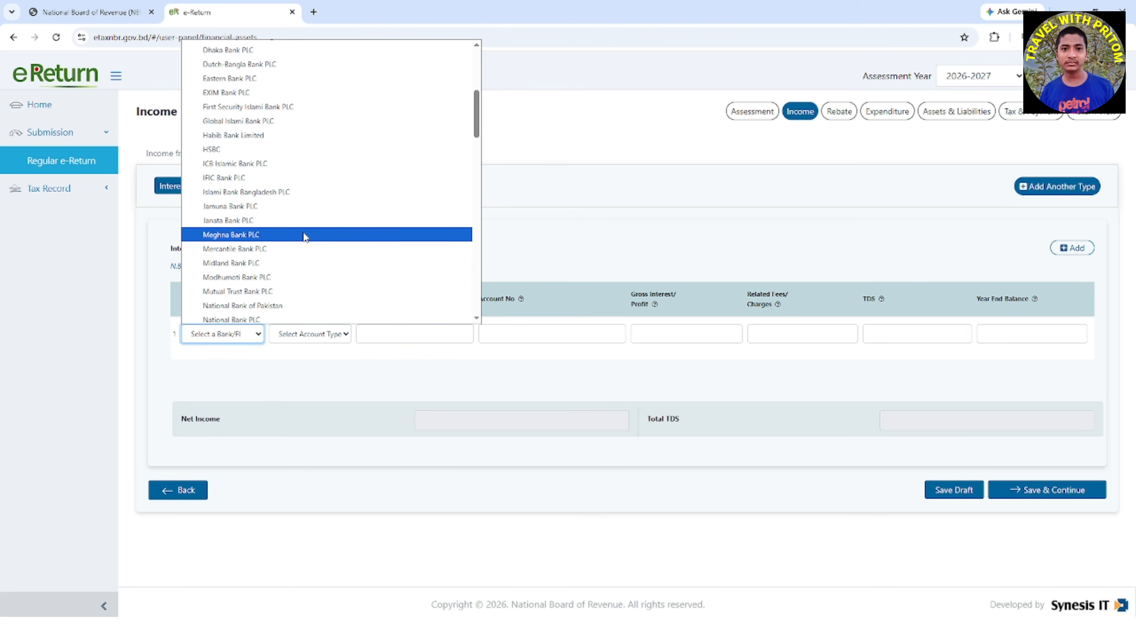
left_click(308, 223)
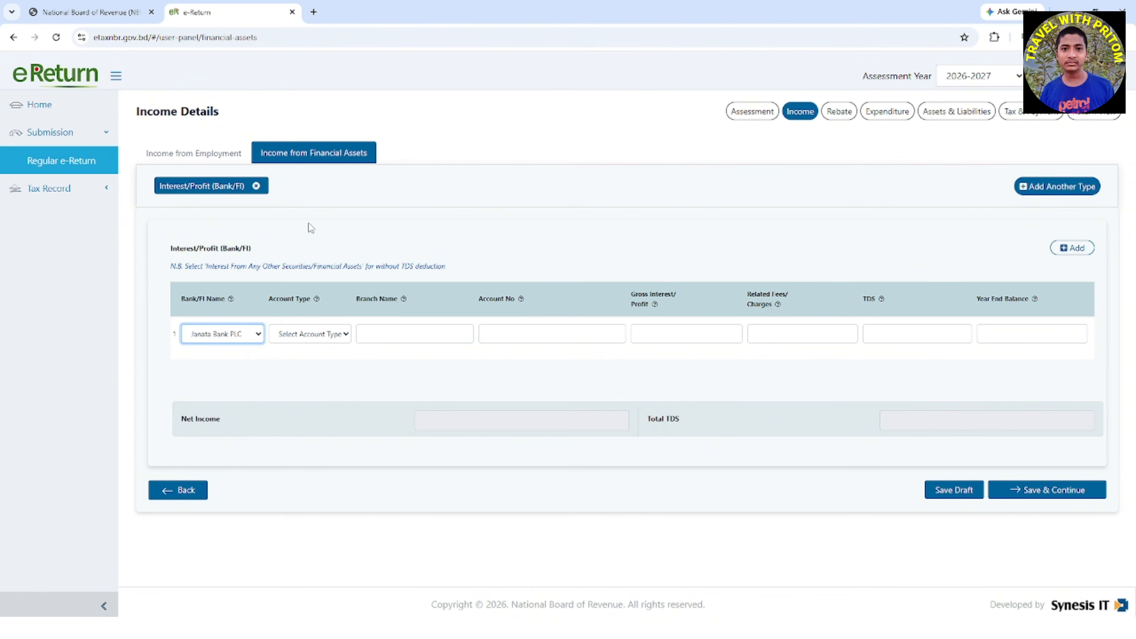
left_click(347, 334)
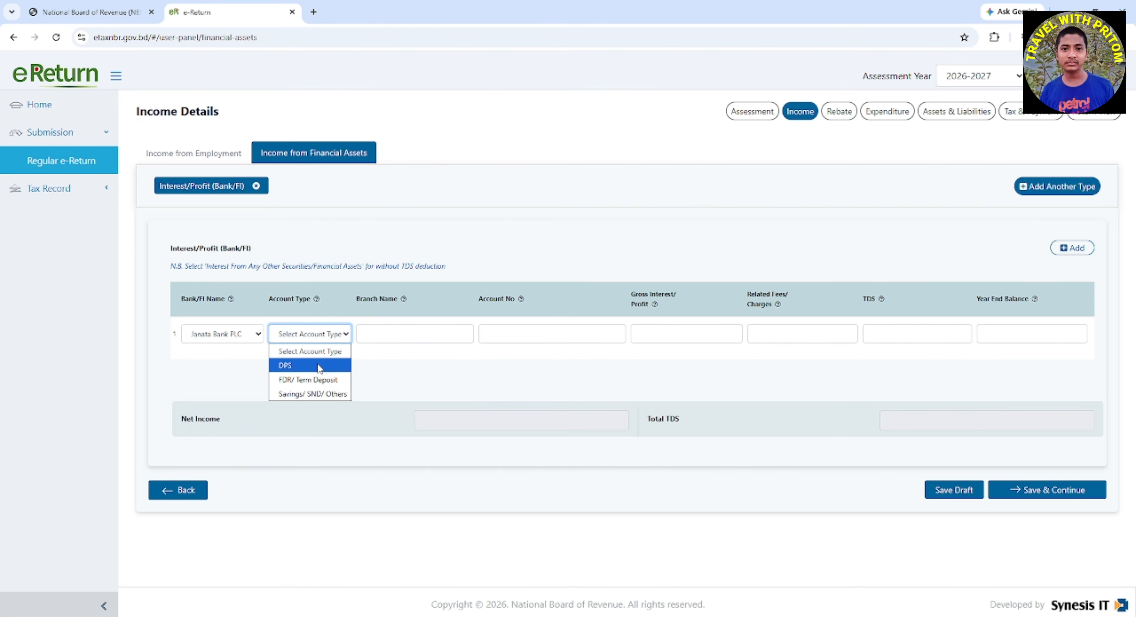
left_click(313, 394)
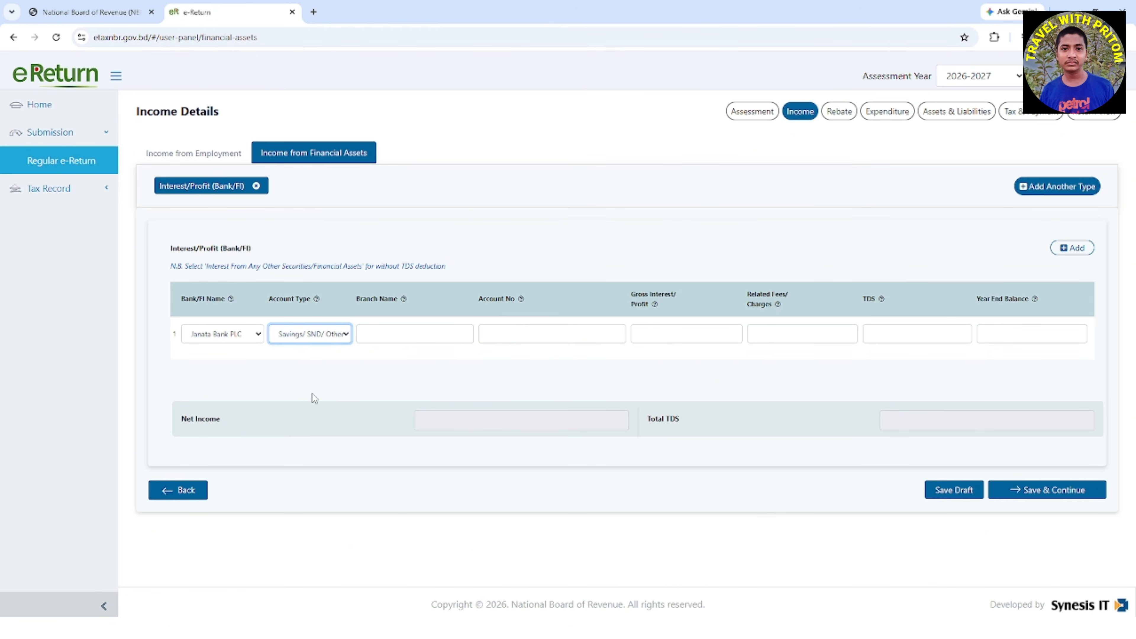
Review the bank interest columns from Branch Name and Account No through interest, fees and TDS to Year End Balance
left_click_drag(364, 303, 398, 301)
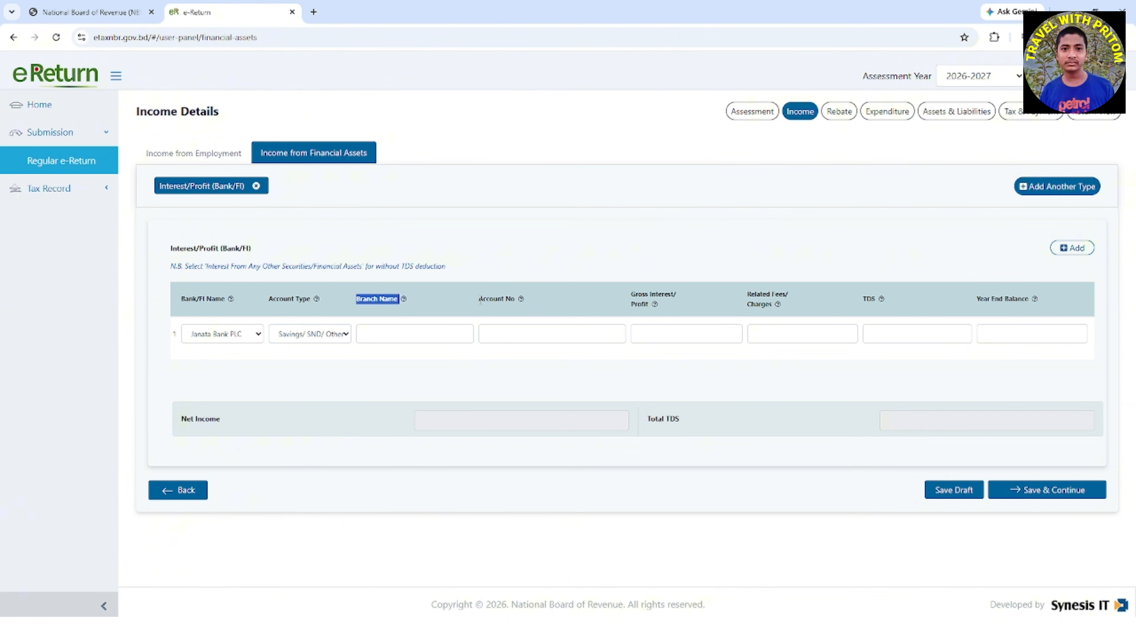
left_click_drag(477, 299, 518, 297)
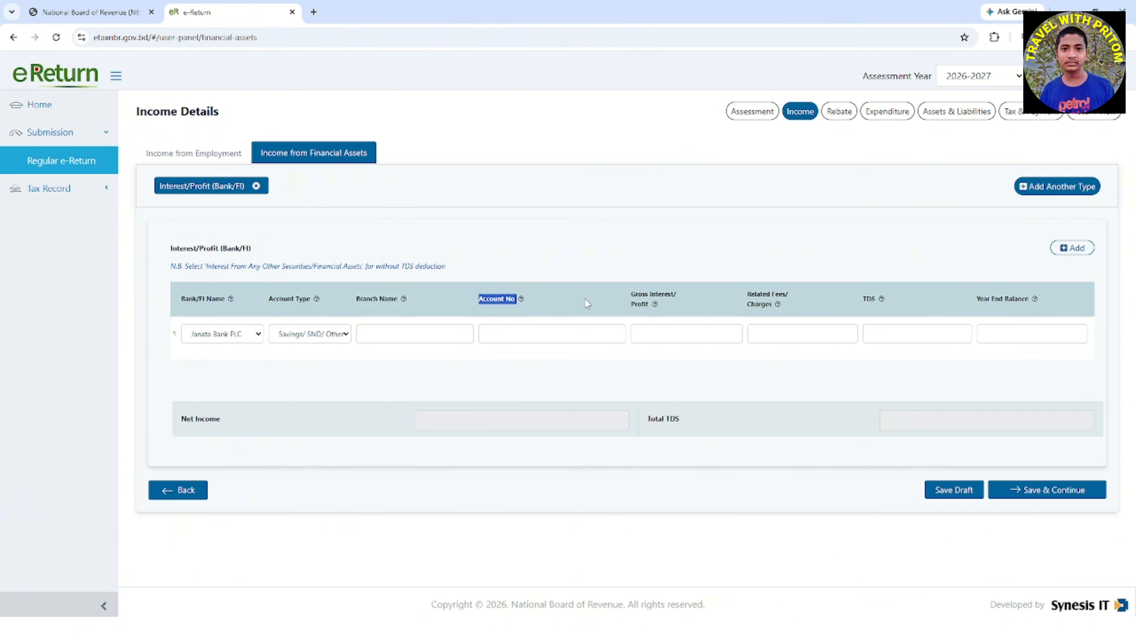
left_click_drag(635, 304, 668, 318)
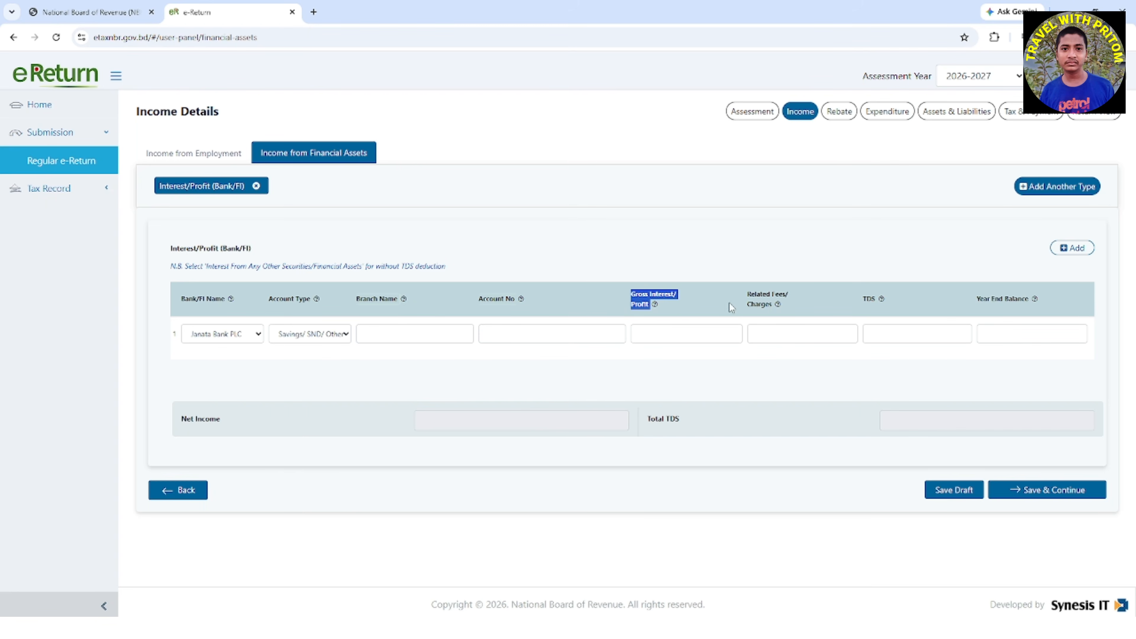
left_click_drag(746, 294, 804, 303)
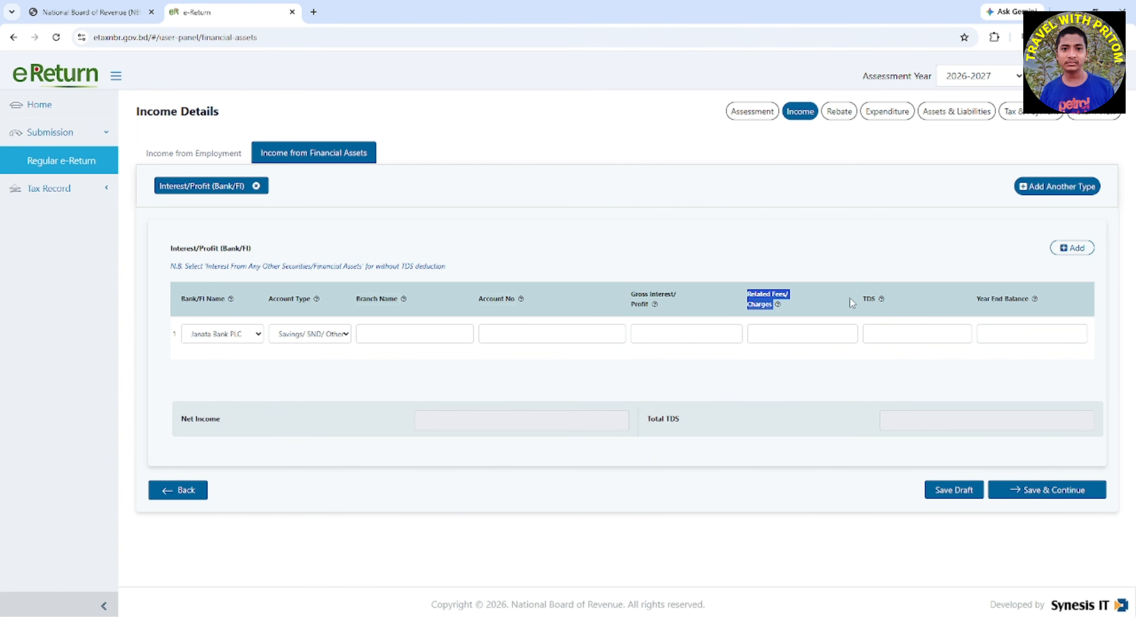
left_click_drag(864, 299, 876, 296)
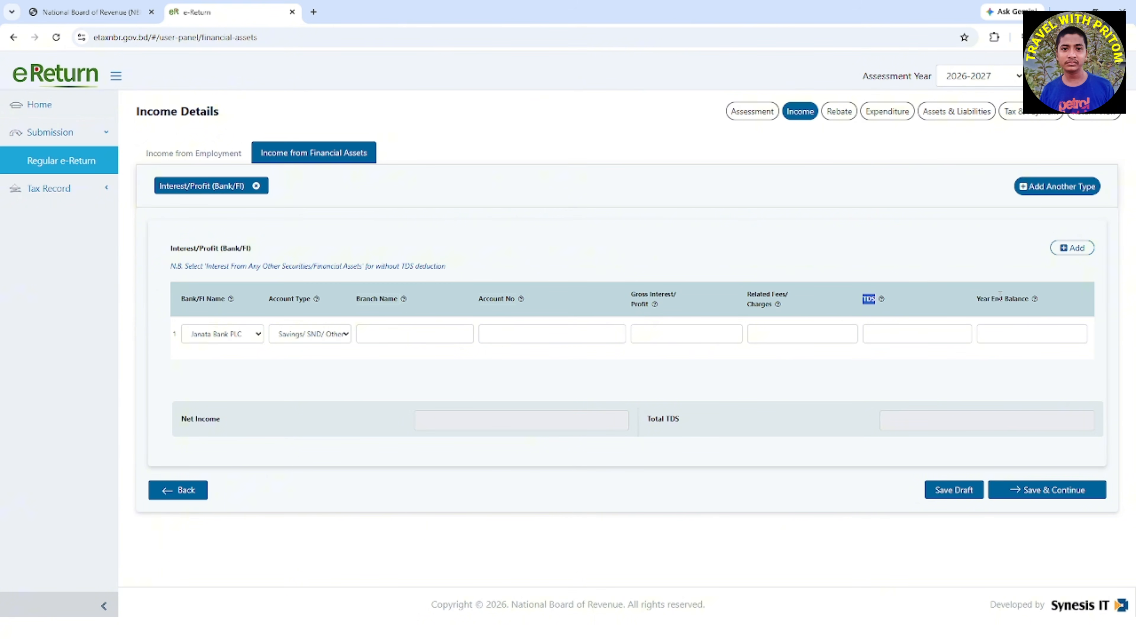
left_click_drag(976, 299, 1039, 307)
Remove the Interest/Profit (Bank/FI) type from the financial assets
left_click(255, 186)
left_click(688, 163)
Choose Interest From Sanchayapatra as the financial asset type and confirm it
left_click(535, 255)
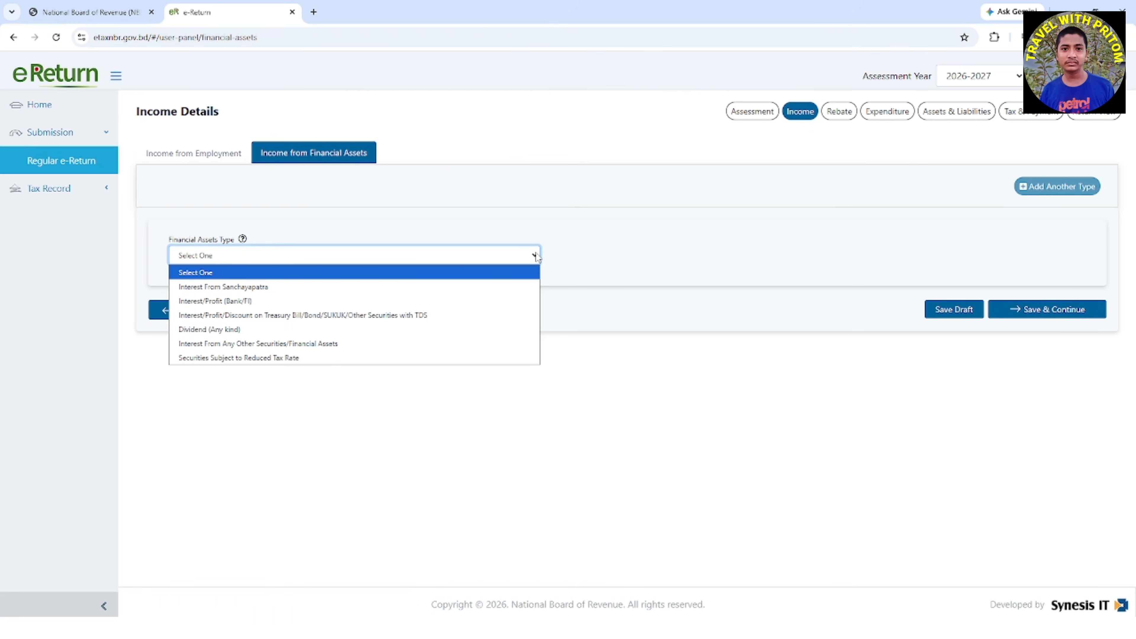
left_click(484, 288)
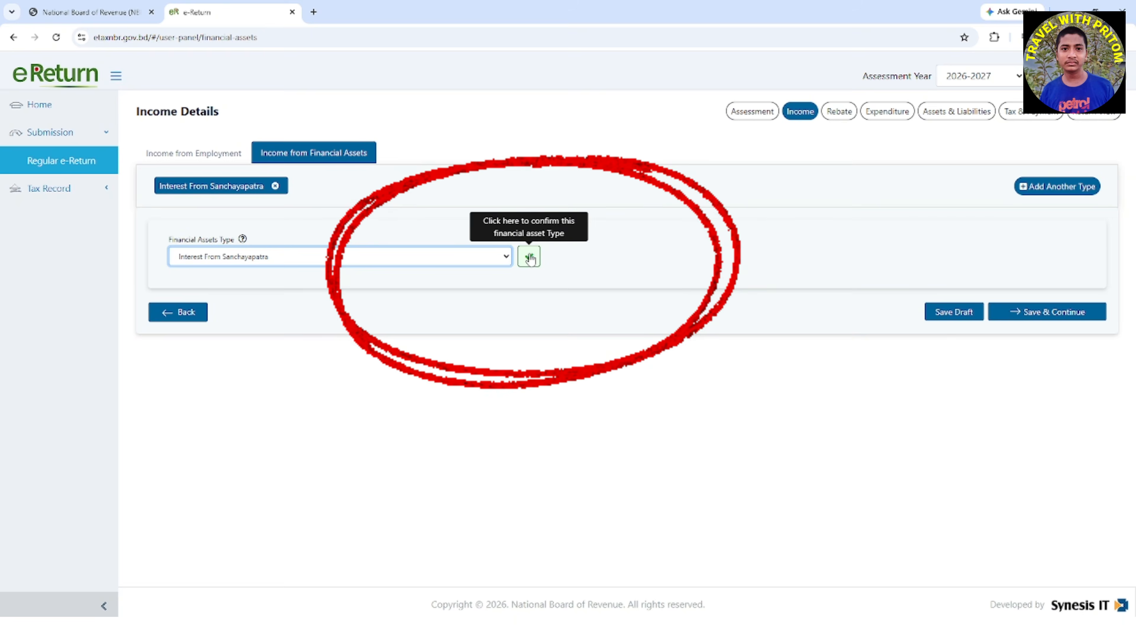
left_click(508, 254)
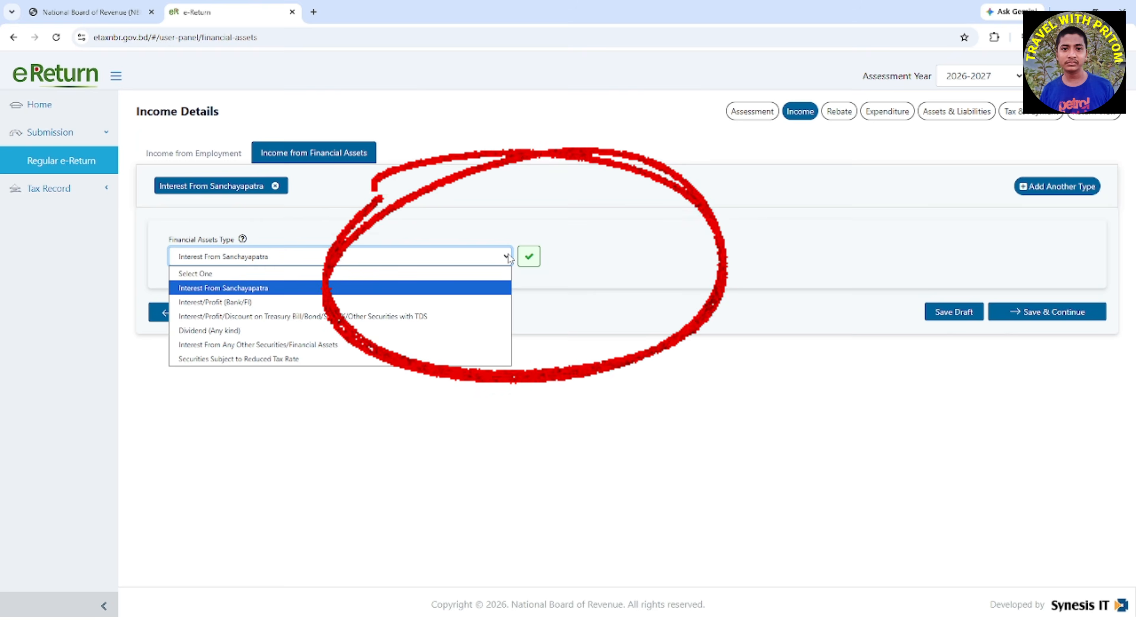
left_click(530, 258)
left_click(530, 258)
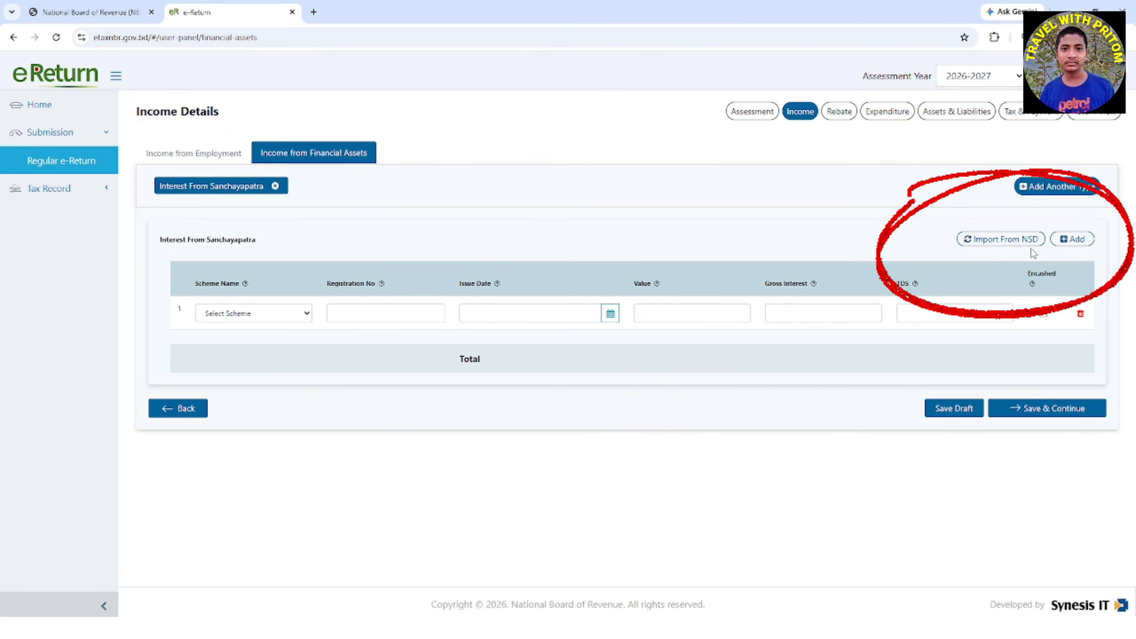
Import all listed Sanchayapatra records from NSD into the interest income and save the financial assets section to continue
left_click(1001, 241)
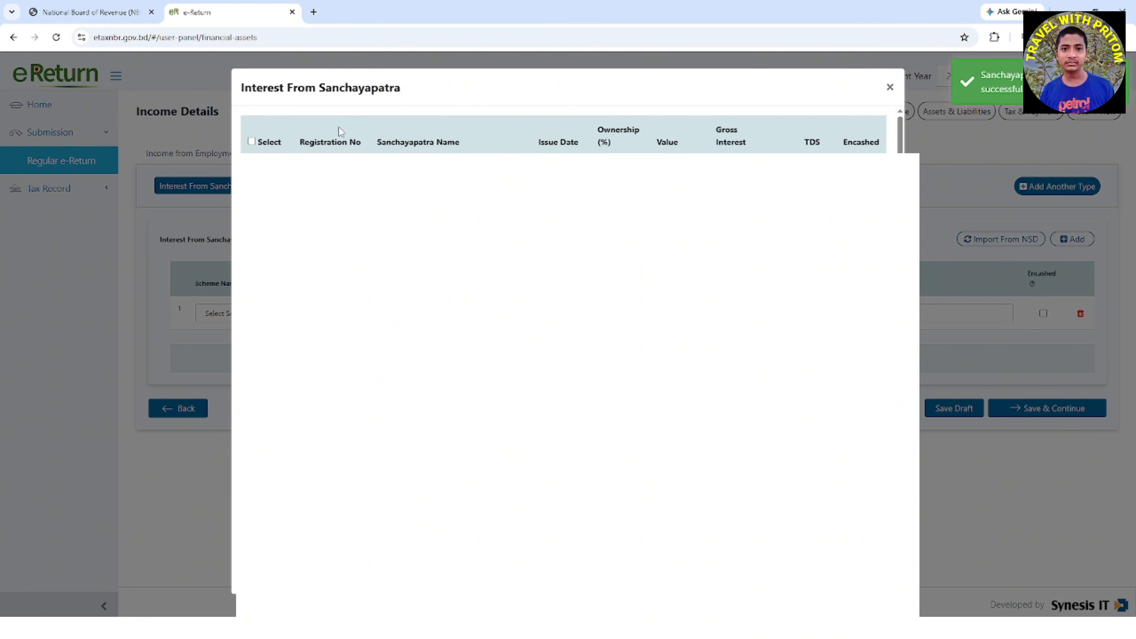
left_click(252, 142)
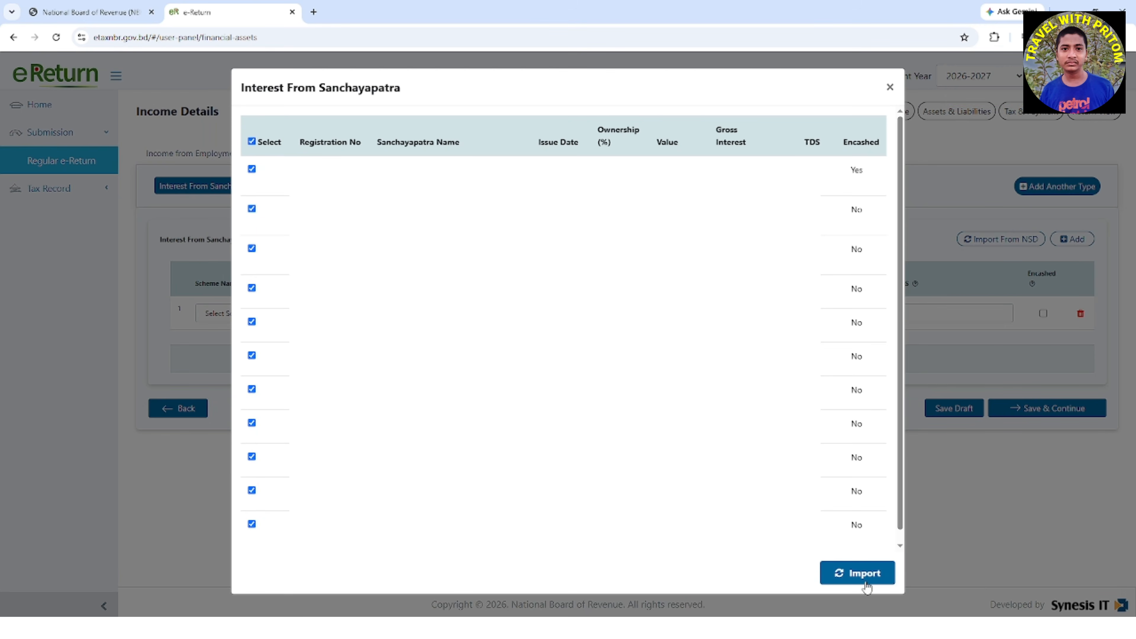
left_click(866, 573)
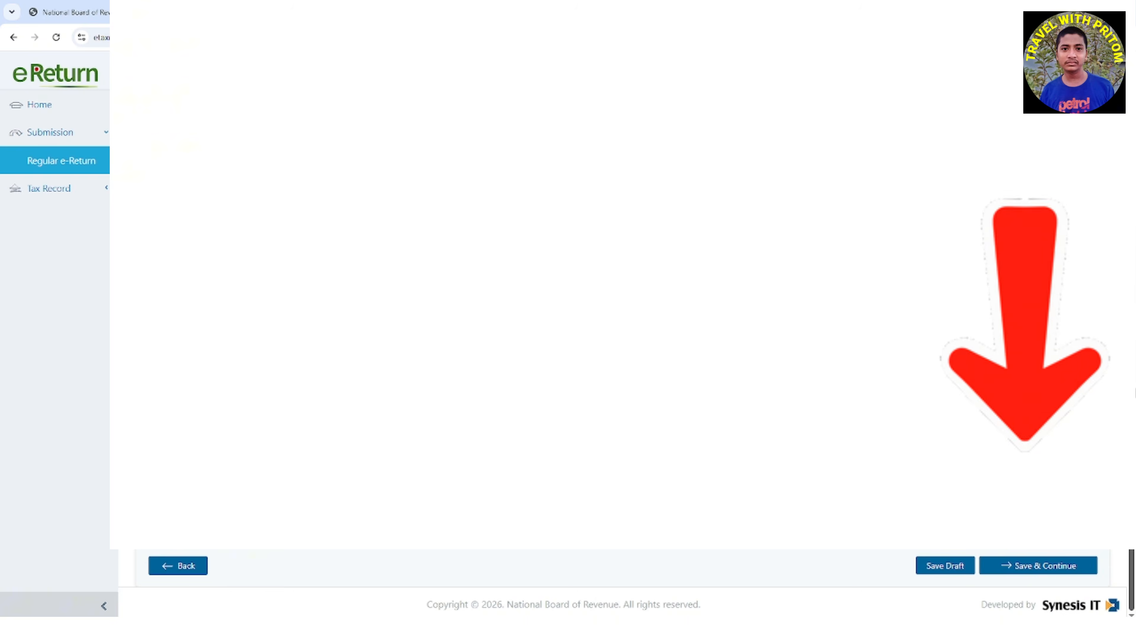
left_click(1043, 567)
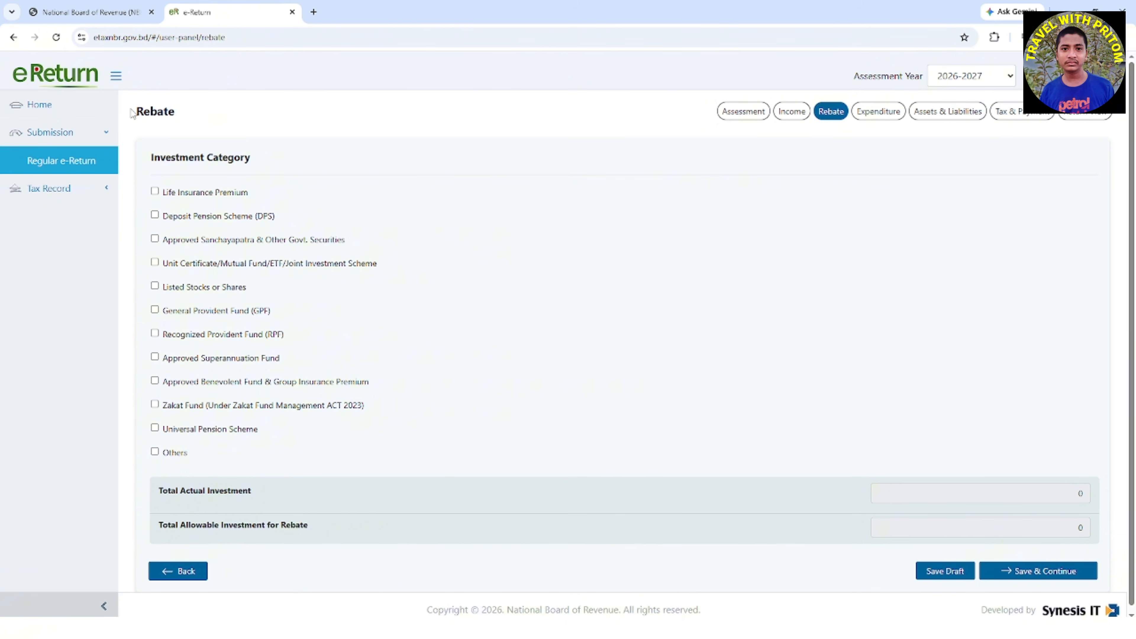
Review the rebate investment categories and select Approved Sanchayapatra & Other Govt. Securities
left_click_drag(132, 113, 216, 112)
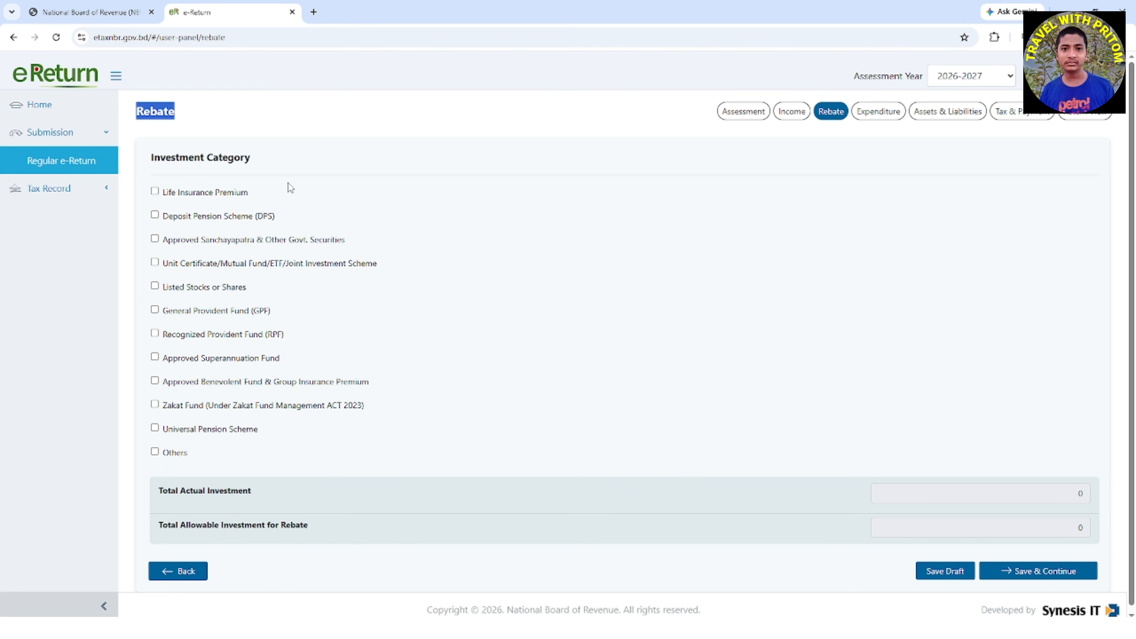
left_click_drag(251, 193, 200, 197)
left_click(197, 199)
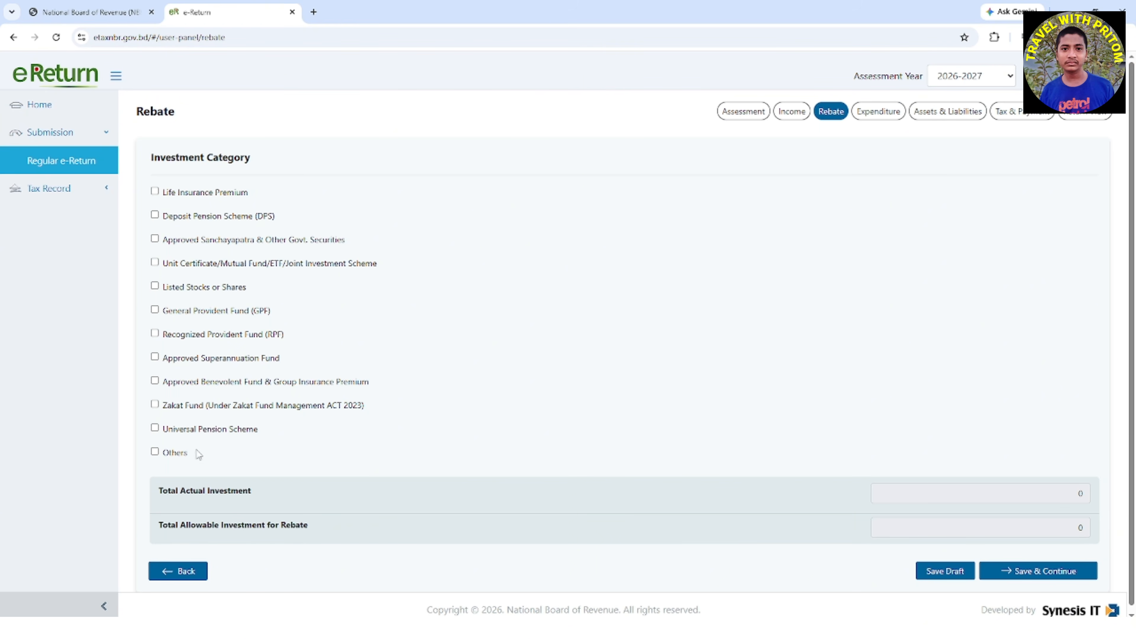
left_click_drag(213, 462, 164, 193)
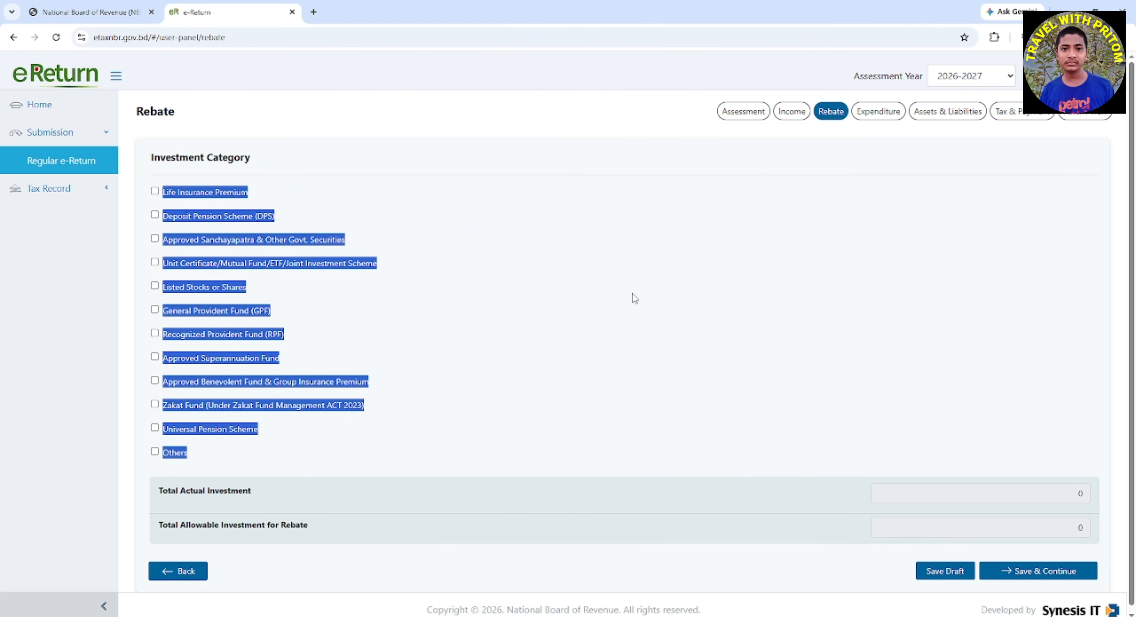
left_click(155, 239)
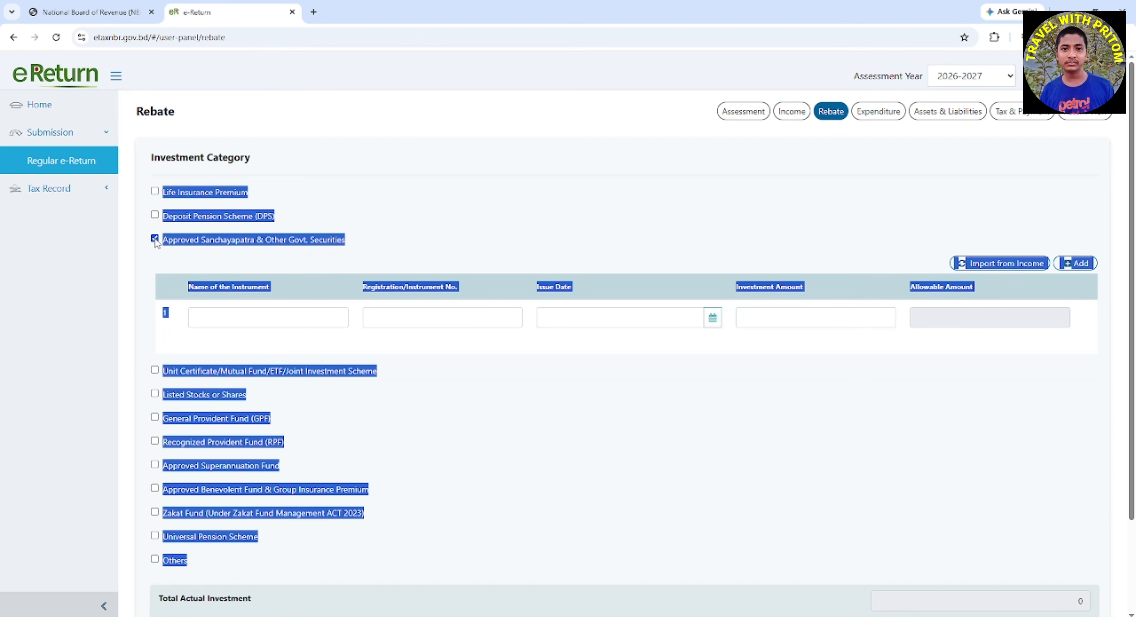
left_click(524, 208)
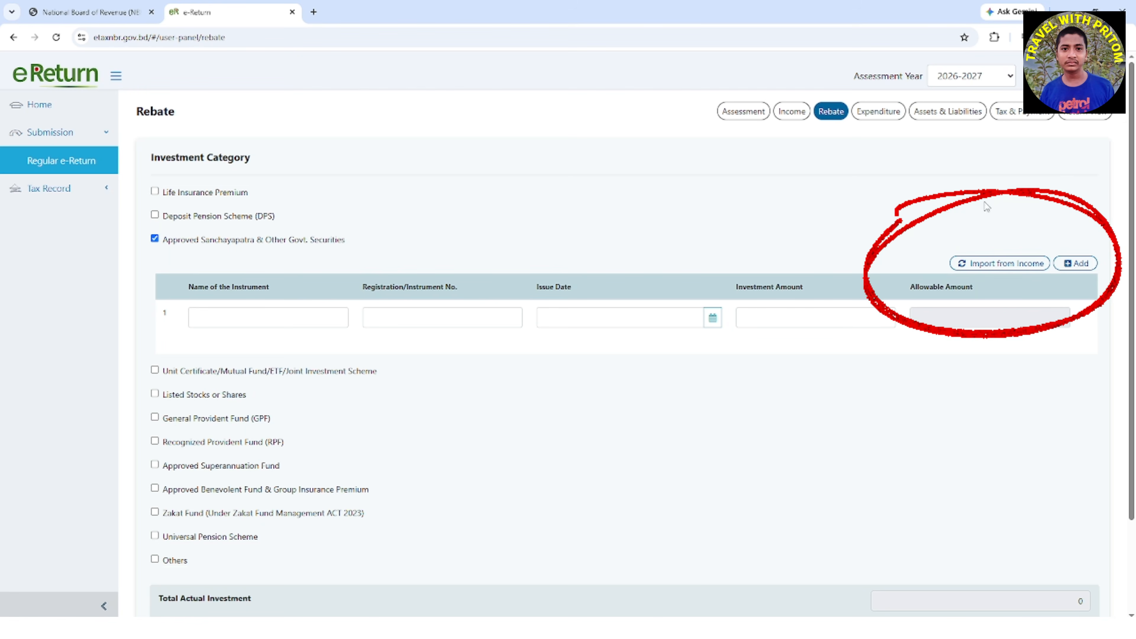
Import both Sanchayapatra records from income into the rebate investments and save the Rebate section to continue
left_click(1007, 267)
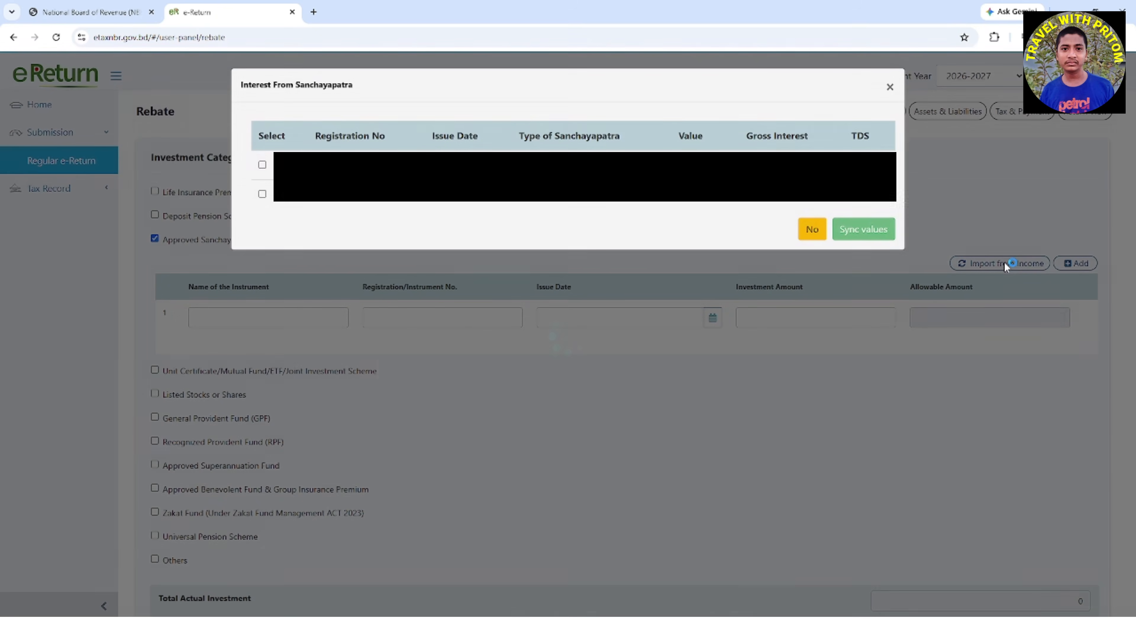
left_click(262, 165)
left_click(262, 193)
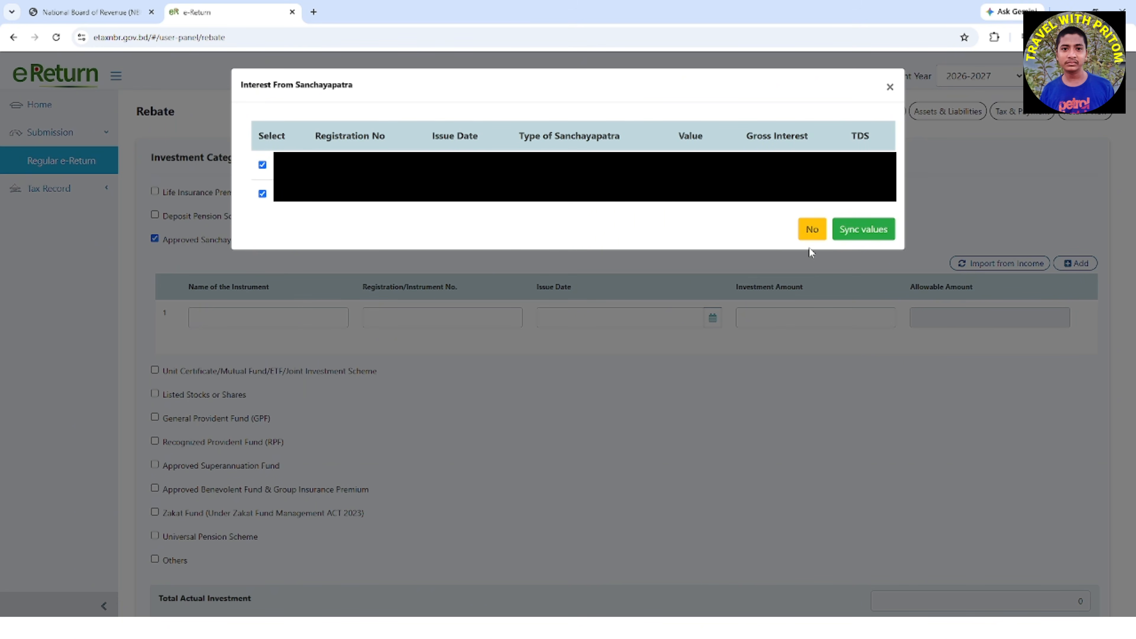
left_click(864, 230)
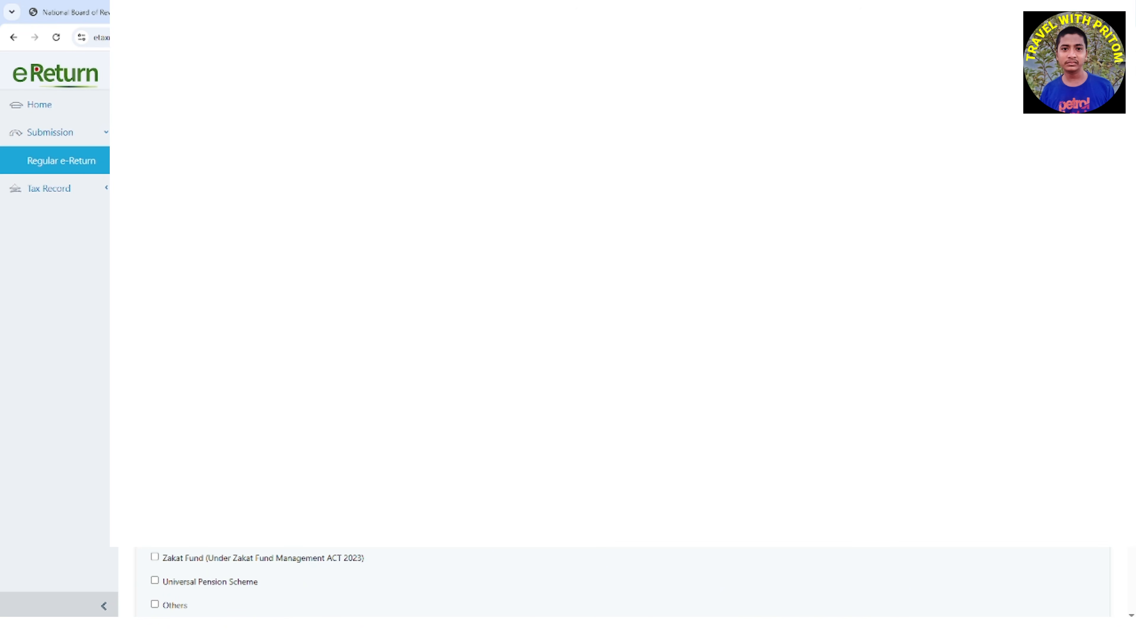
scroll(623, 341, "down", 5)
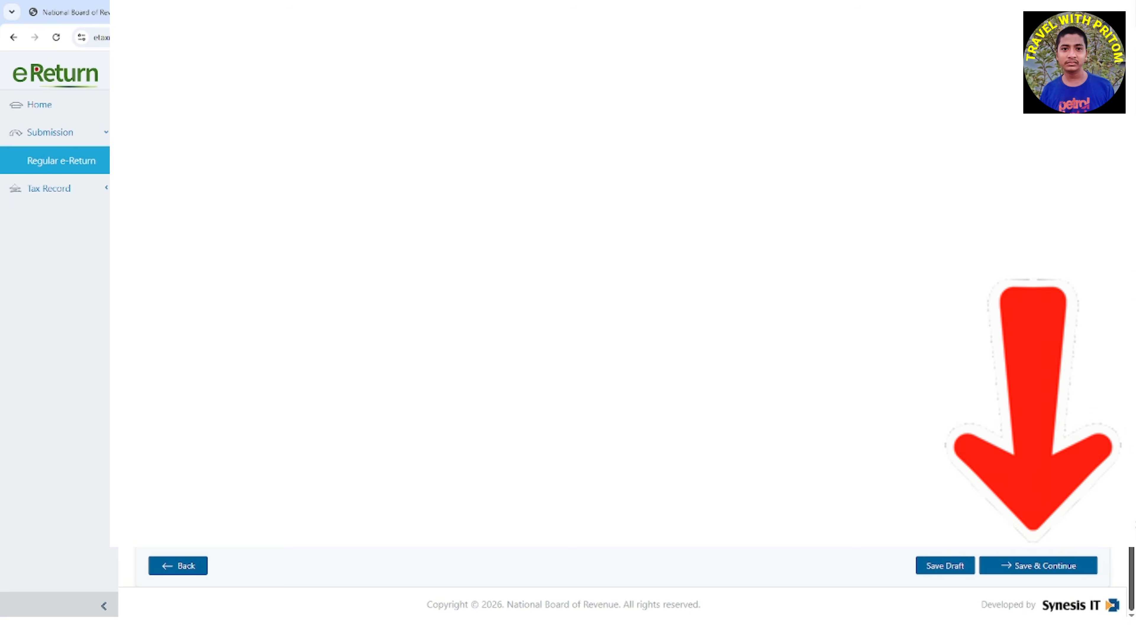
left_click(1047, 567)
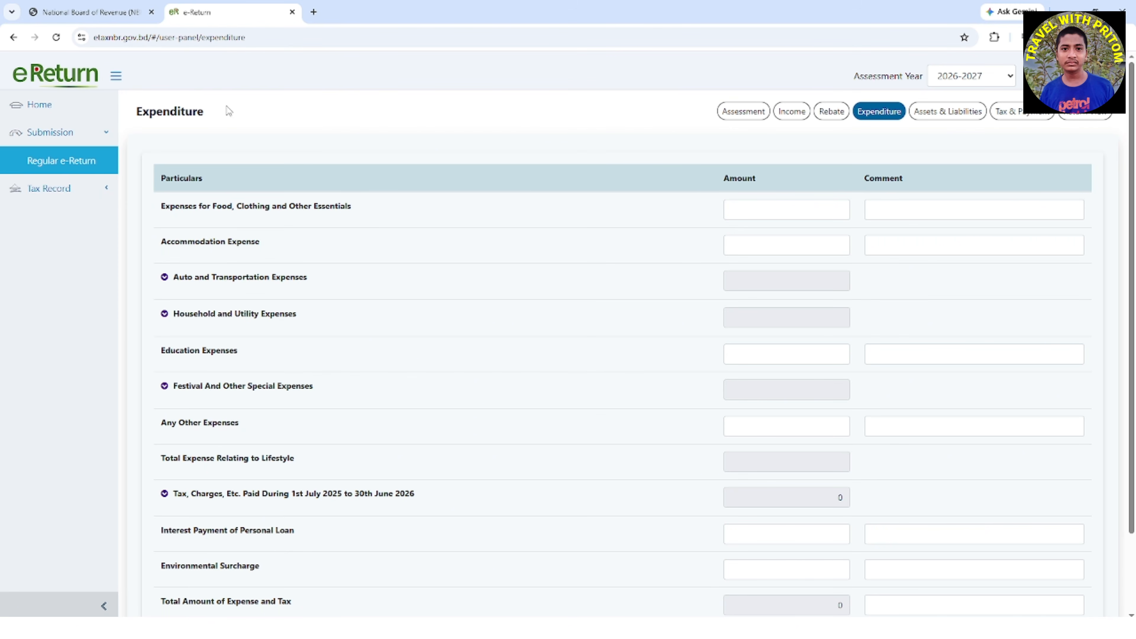
Review the food and accommodation expense rows and expand the Auto and Transportation and Household and Utility expense groups
left_click_drag(225, 112, 126, 126)
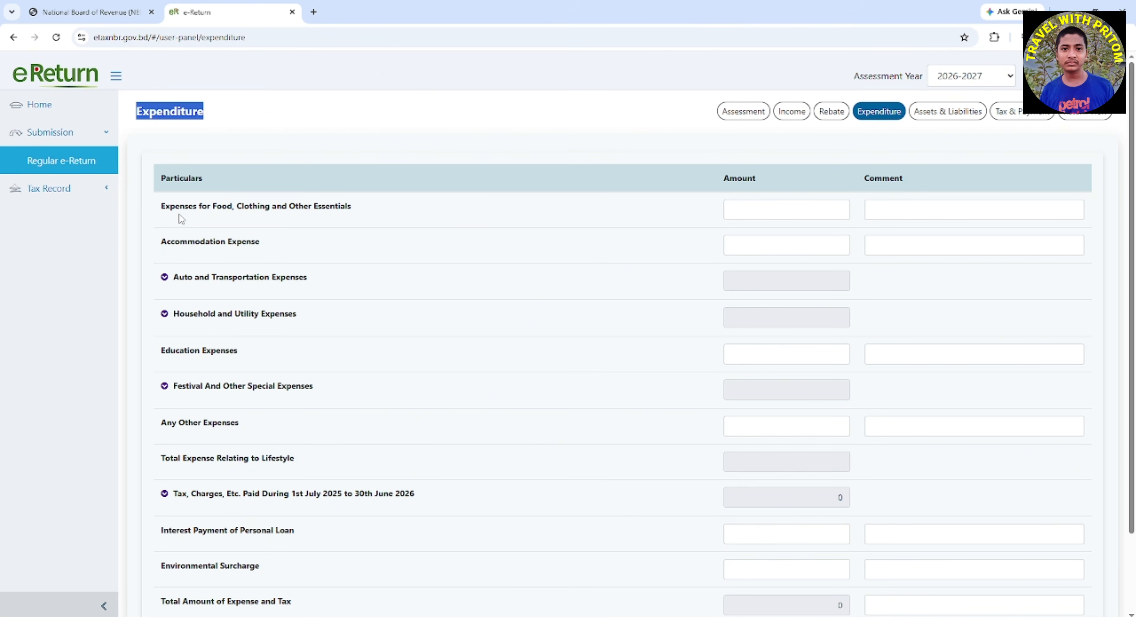
left_click_drag(162, 213, 416, 231)
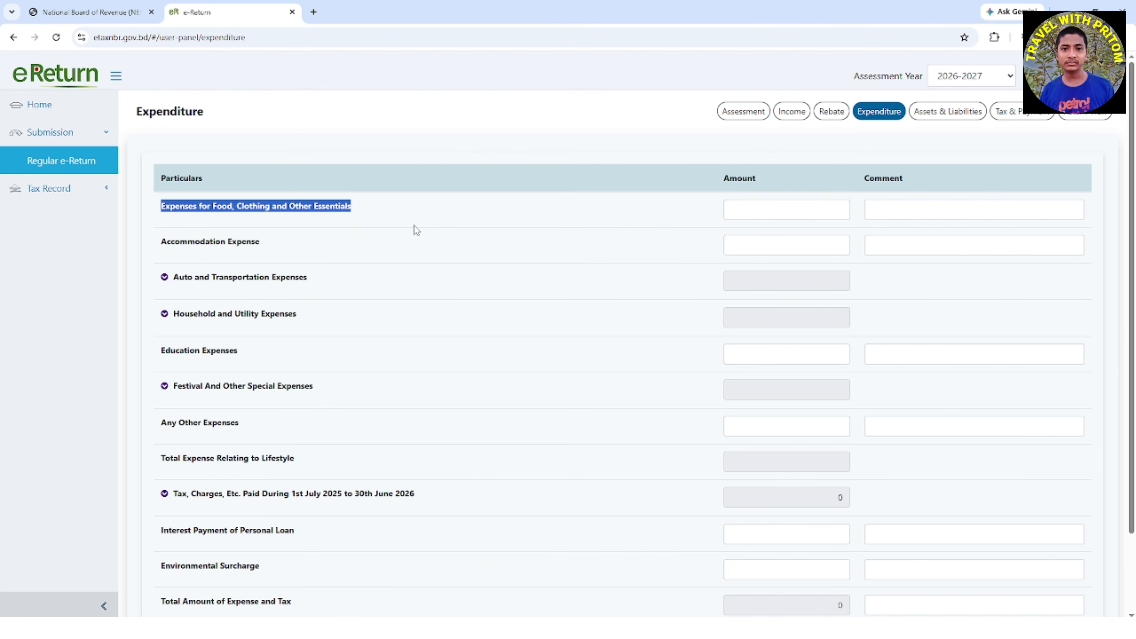
left_click_drag(152, 247, 272, 251)
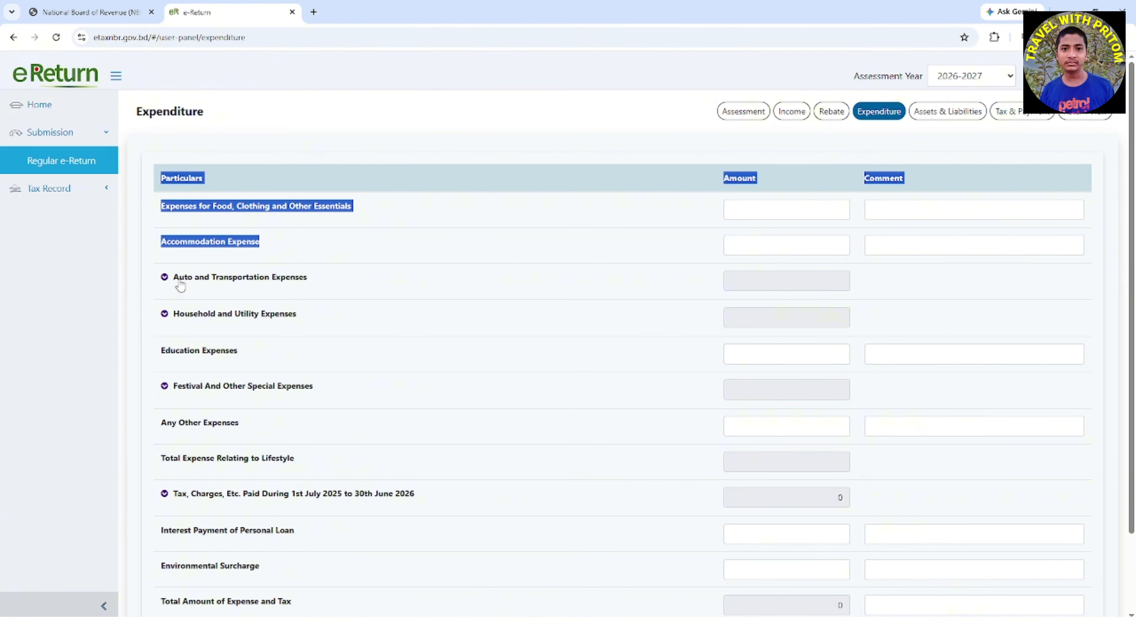
left_click(165, 279)
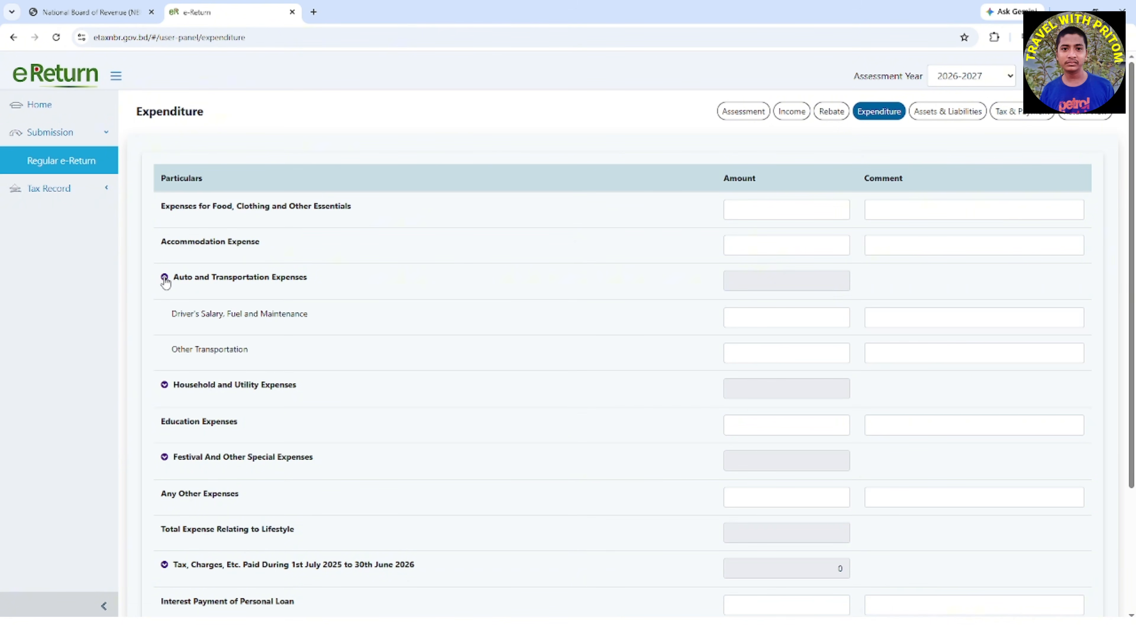
left_click_drag(174, 284, 314, 285)
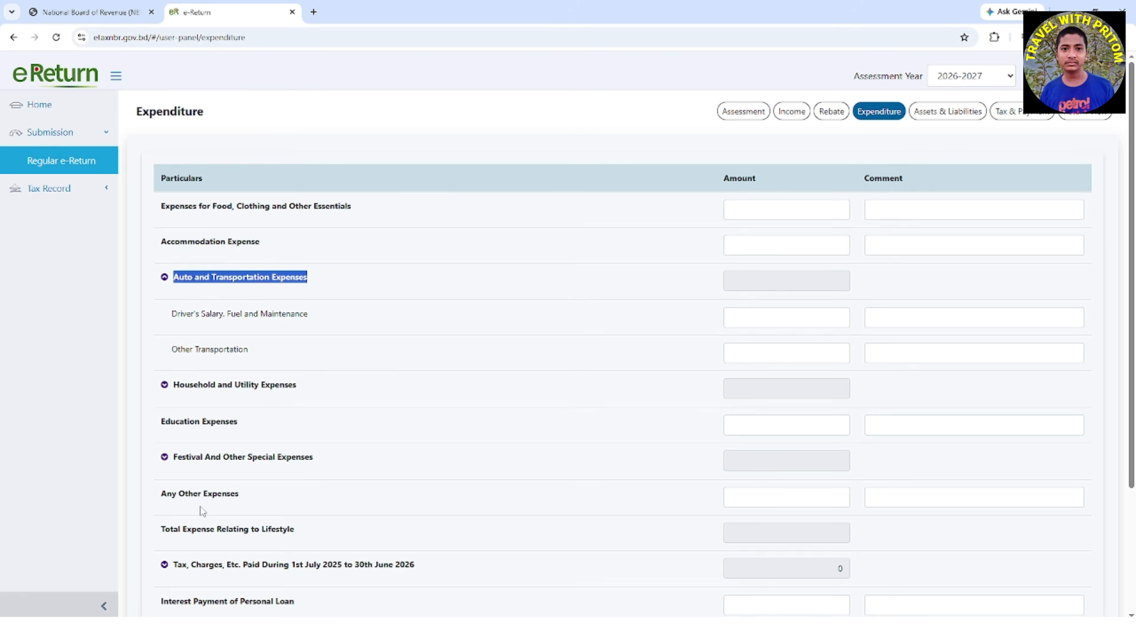
left_click(165, 387)
Review the Education Expenses row and expand the Festival And Other Special Expenses group
scroll(280, 402, "down", 3)
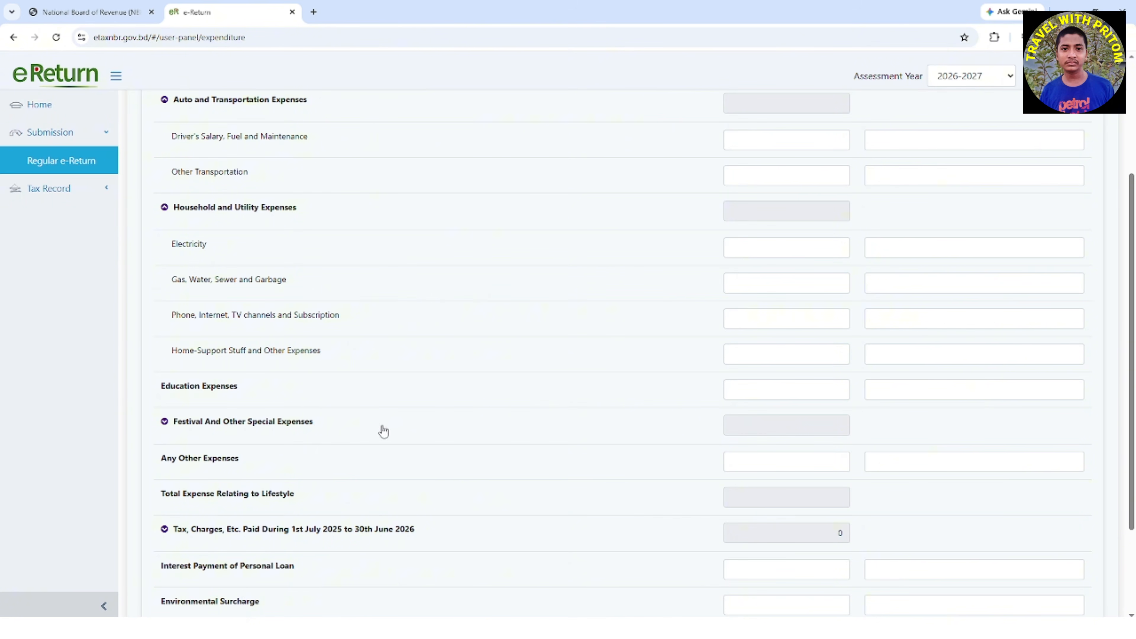
left_click_drag(161, 389, 275, 391)
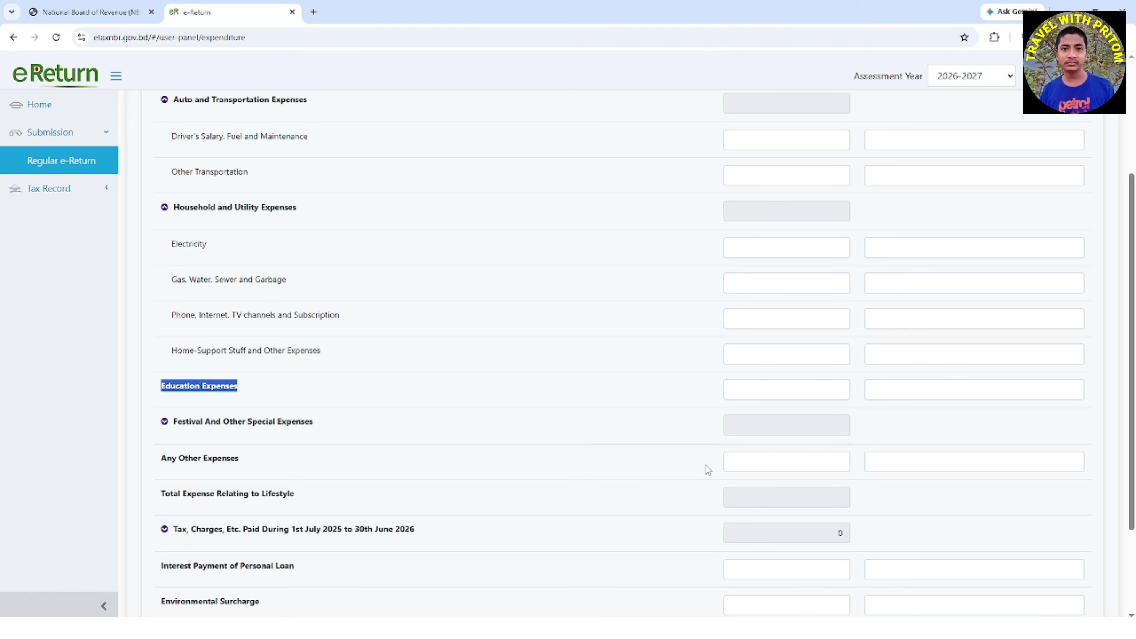
scroll(551, 447, "down", 3)
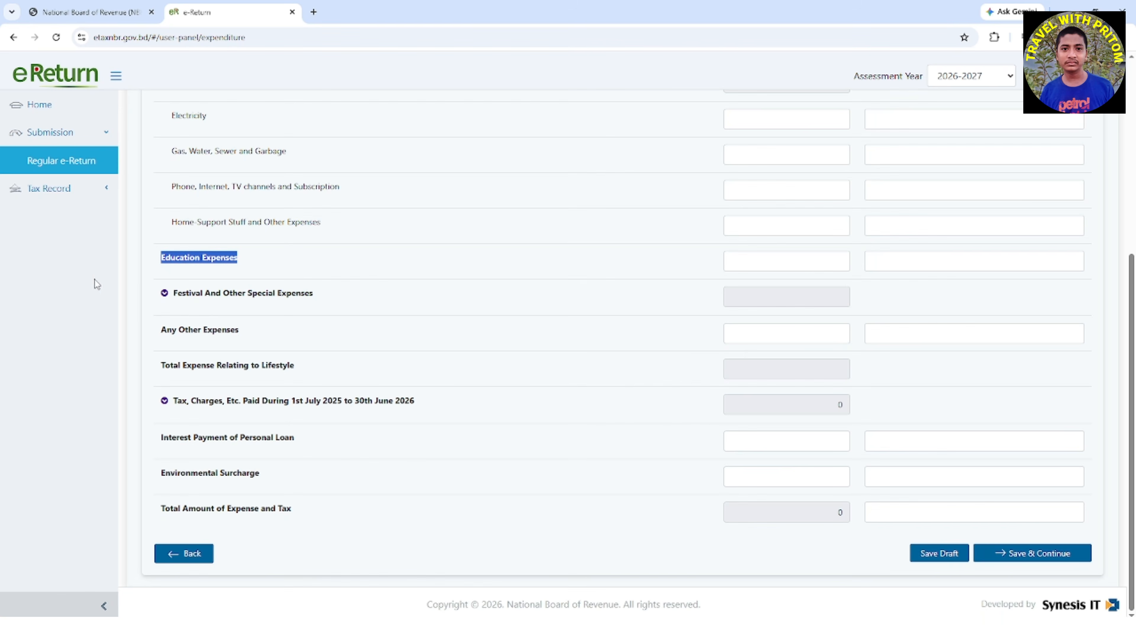
left_click(164, 294)
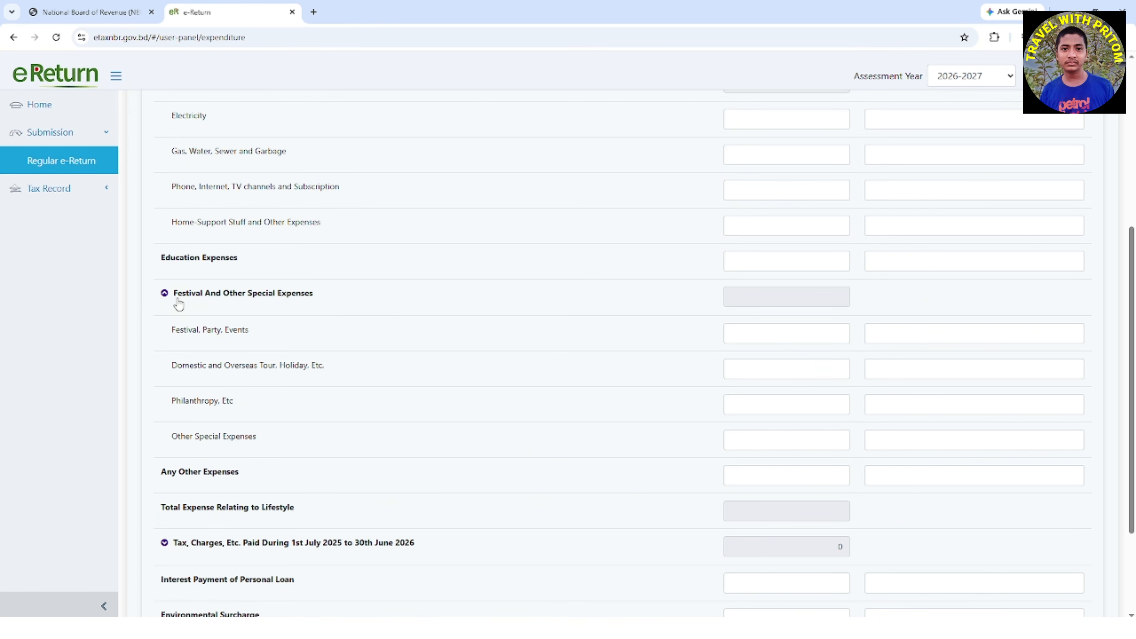
left_click_drag(320, 302, 278, 304)
mouse_move(194, 314)
left_mouse_down()
mouse_move(173, 323)
mouse_move(172, 309)
left_mouse_up()
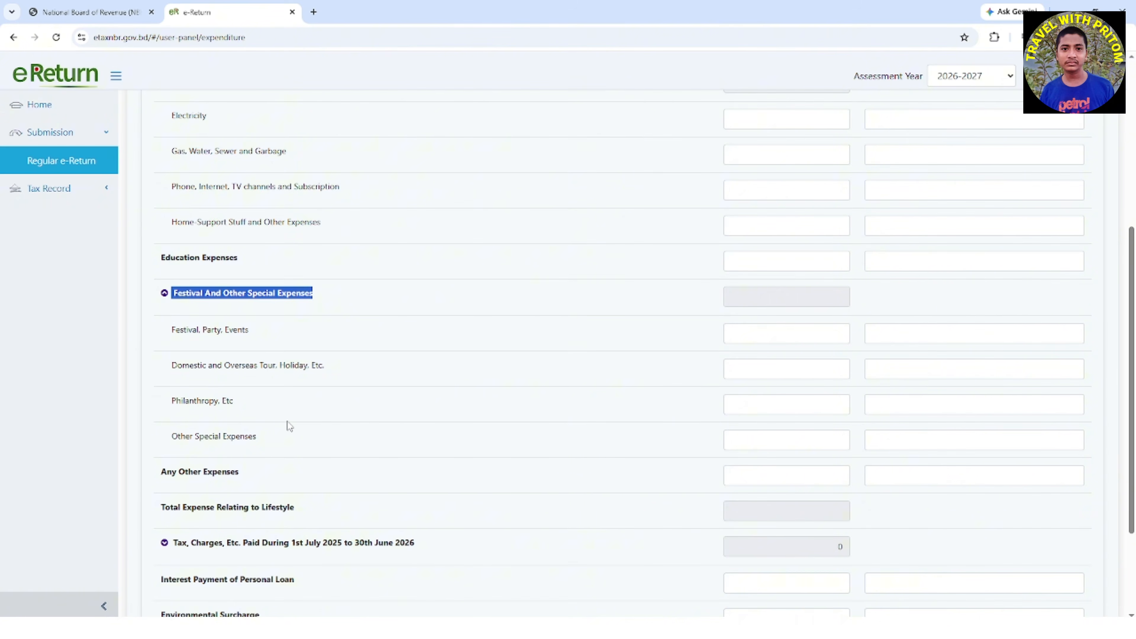
Expand the Tax, Charges, Etc. Paid group and review its source tax, surcharge and personal loan interest rows
scroll(287, 421, "down", 1)
scroll(288, 423, "down", 1)
scroll(288, 423, "down", 1)
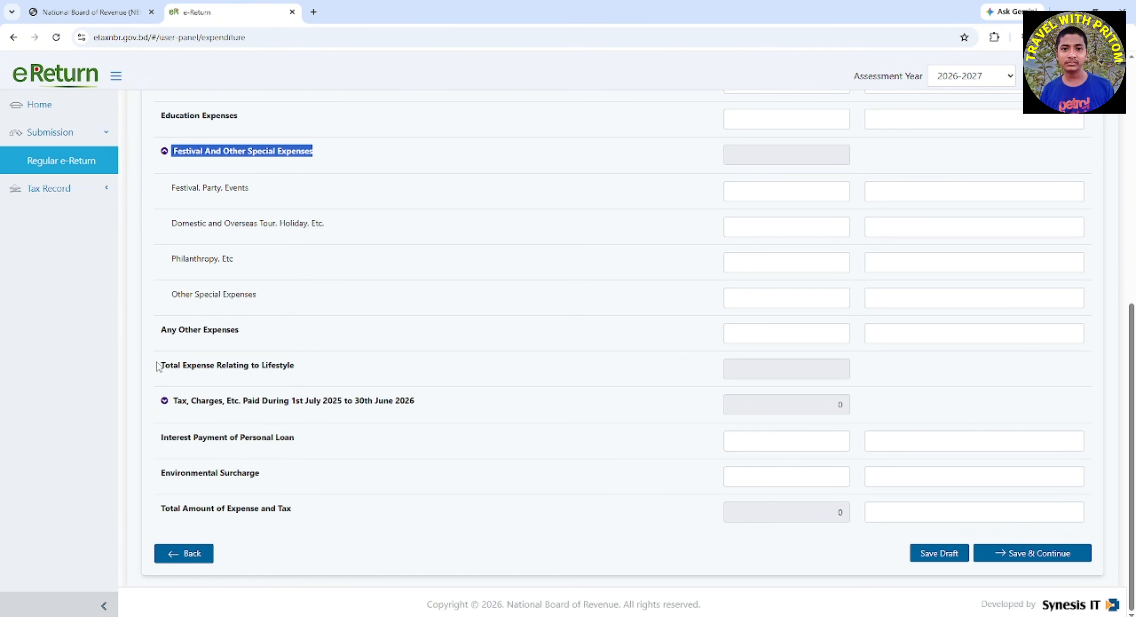
left_click(165, 401)
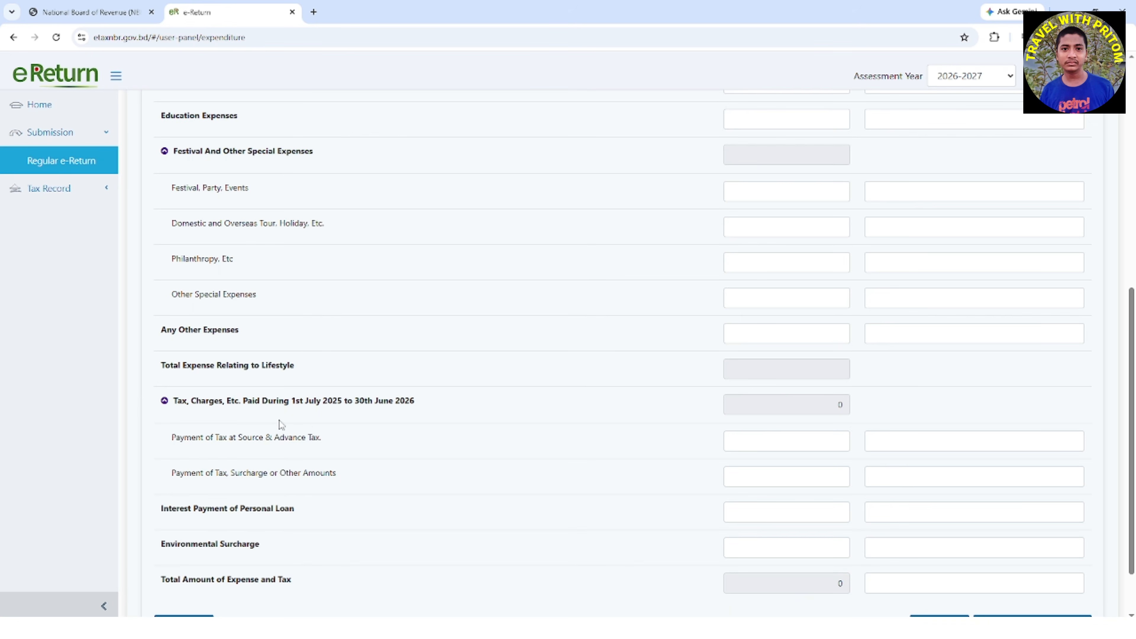
scroll(316, 423, "down", 2)
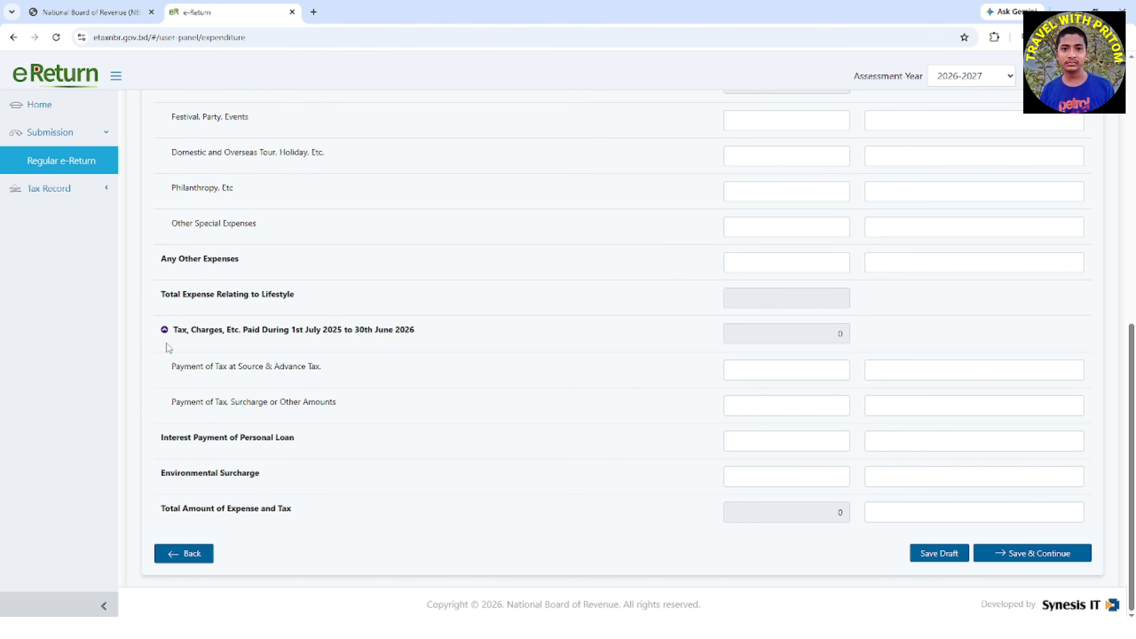
left_click_drag(157, 374, 348, 375)
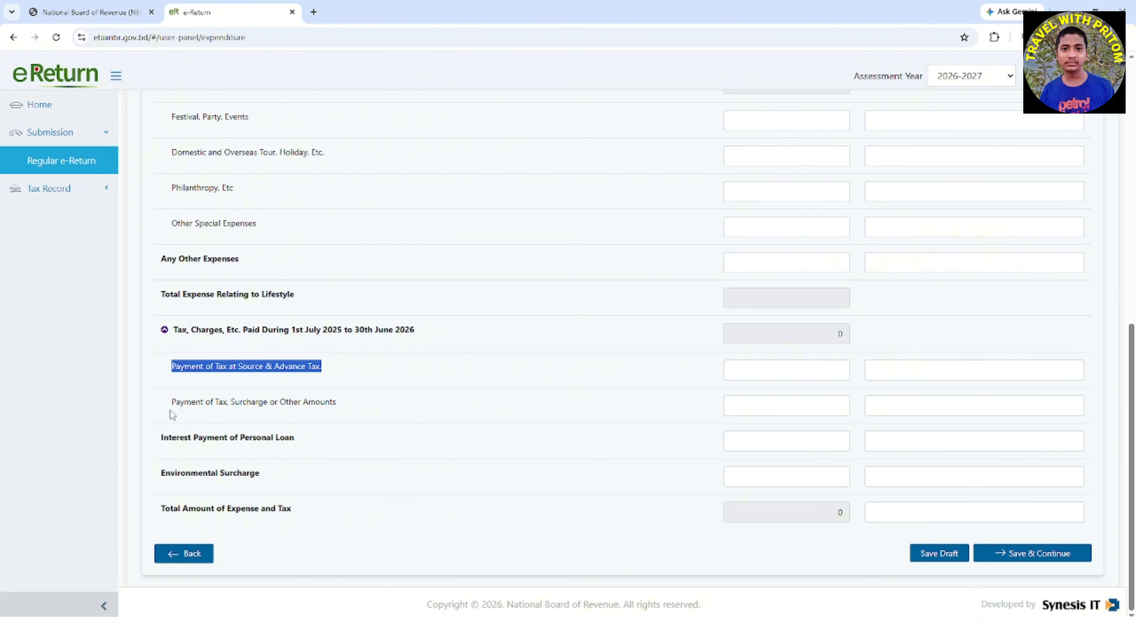
left_click_drag(164, 406, 366, 411)
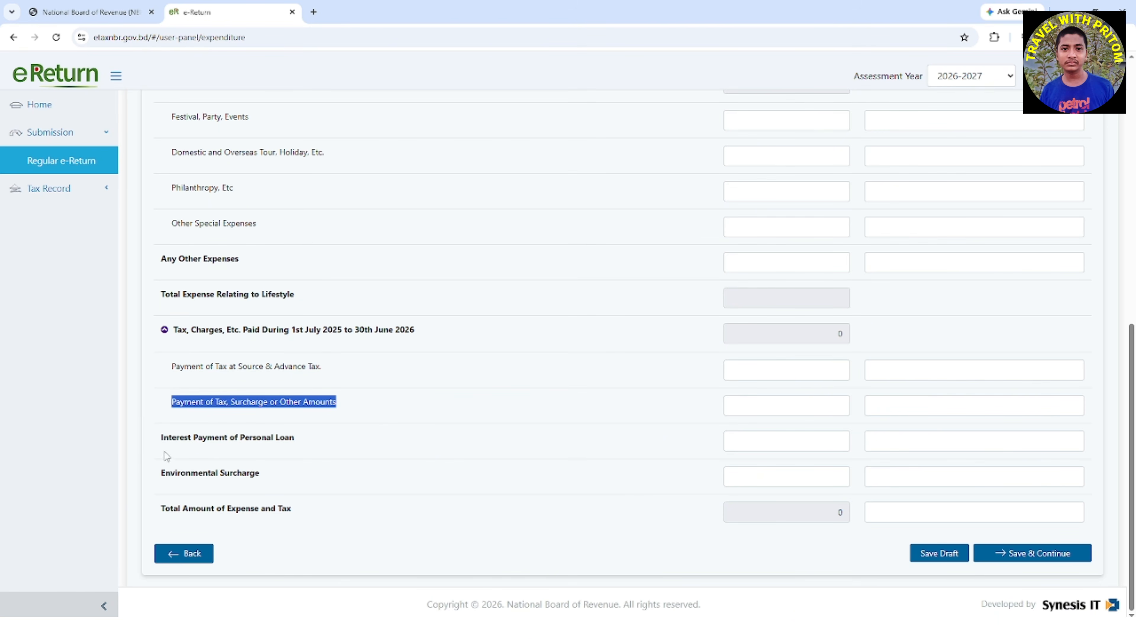
mouse_move(155, 441)
left_mouse_down()
mouse_move(336, 440)
mouse_move(152, 450)
left_mouse_up()
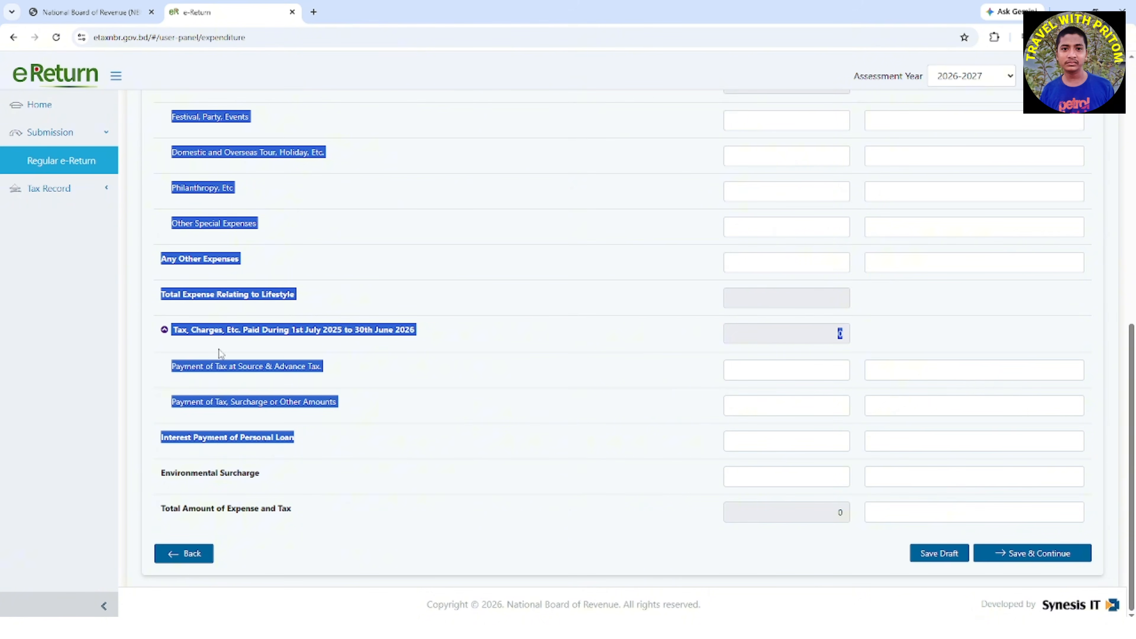
left_click(370, 514)
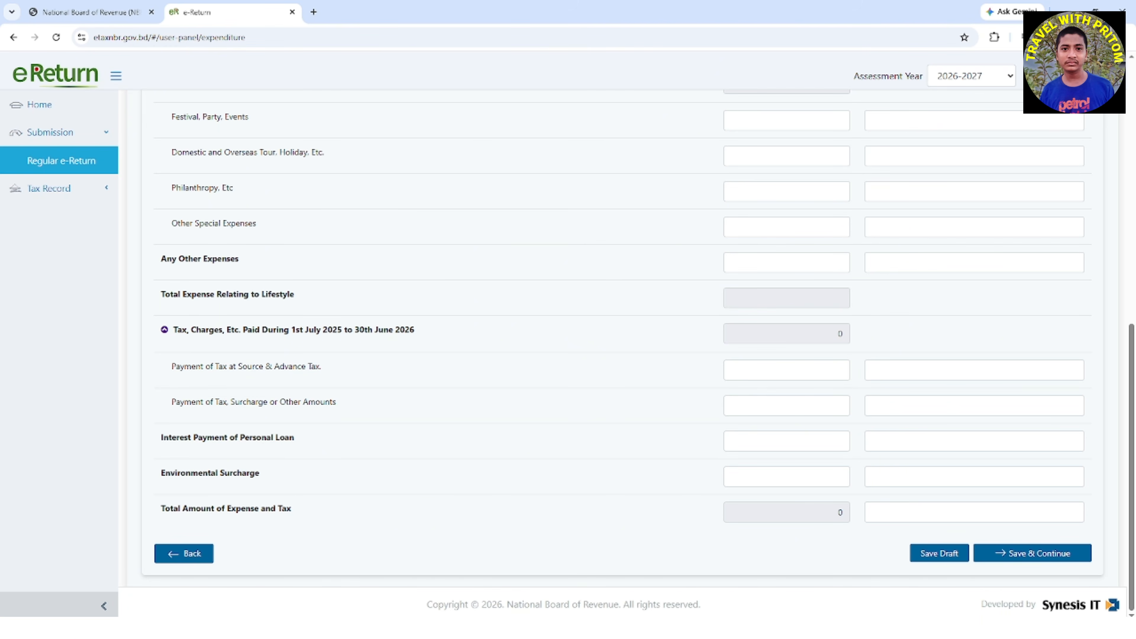
Save the Expenditure section and expand the Assets categories on the Assets & Liabilities page
left_click(1027, 554)
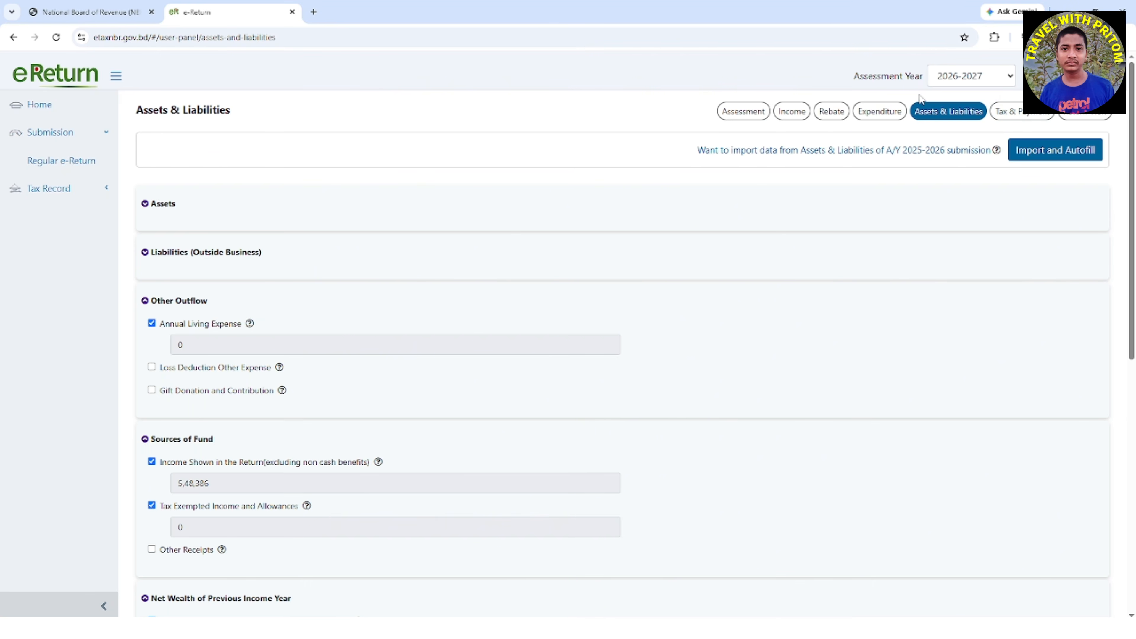
left_click_drag(246, 110, 100, 110)
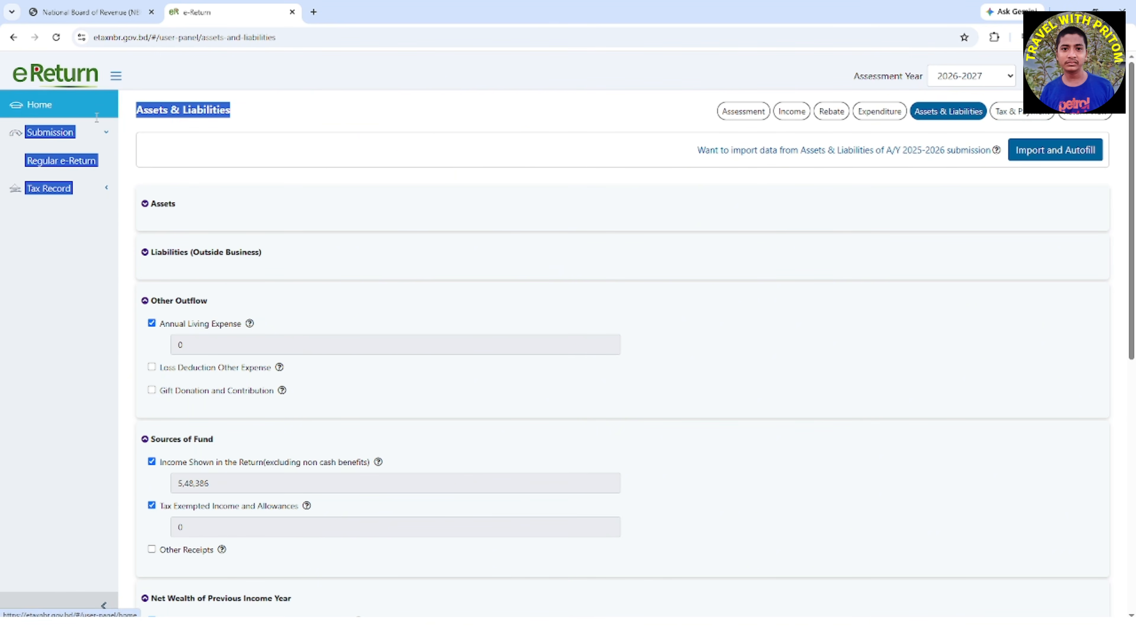
left_click(288, 115)
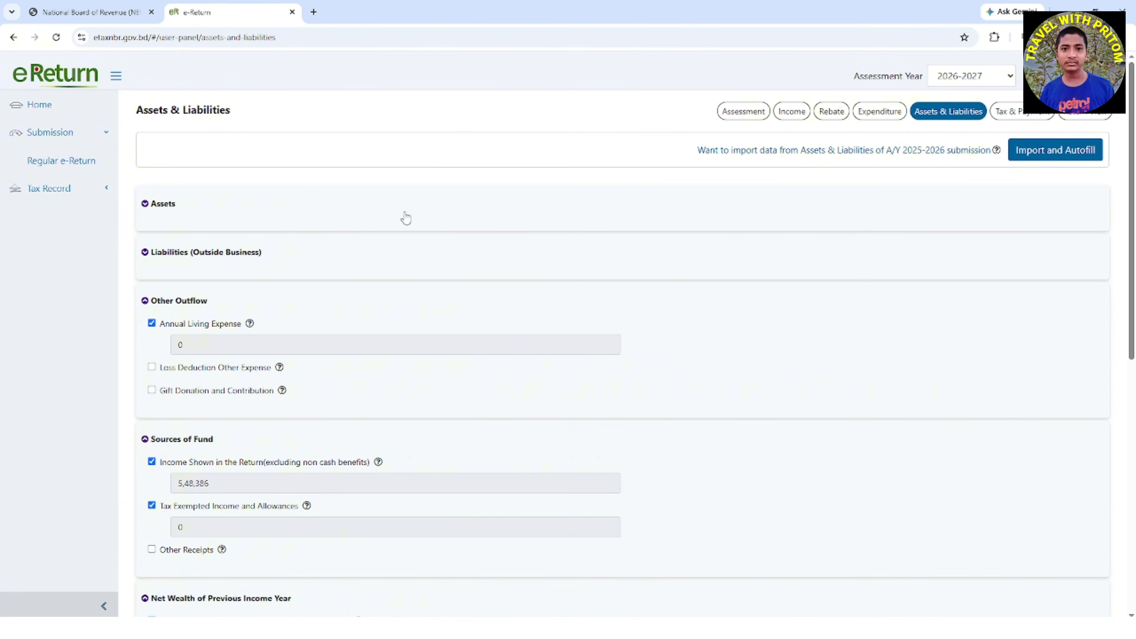
left_click(145, 204)
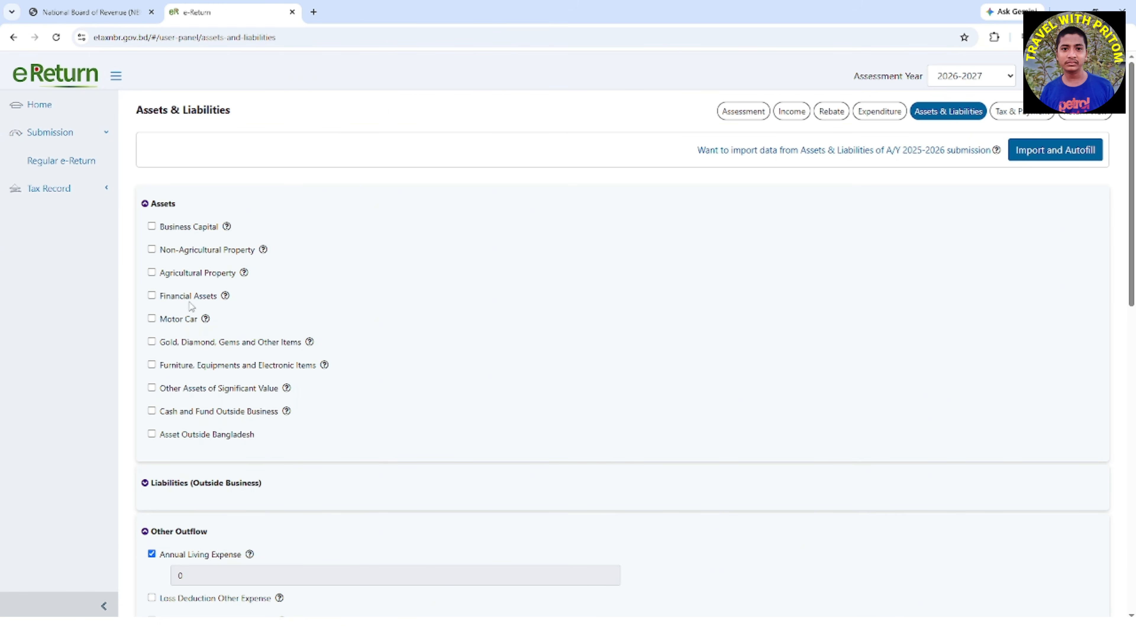
left_click(151, 296)
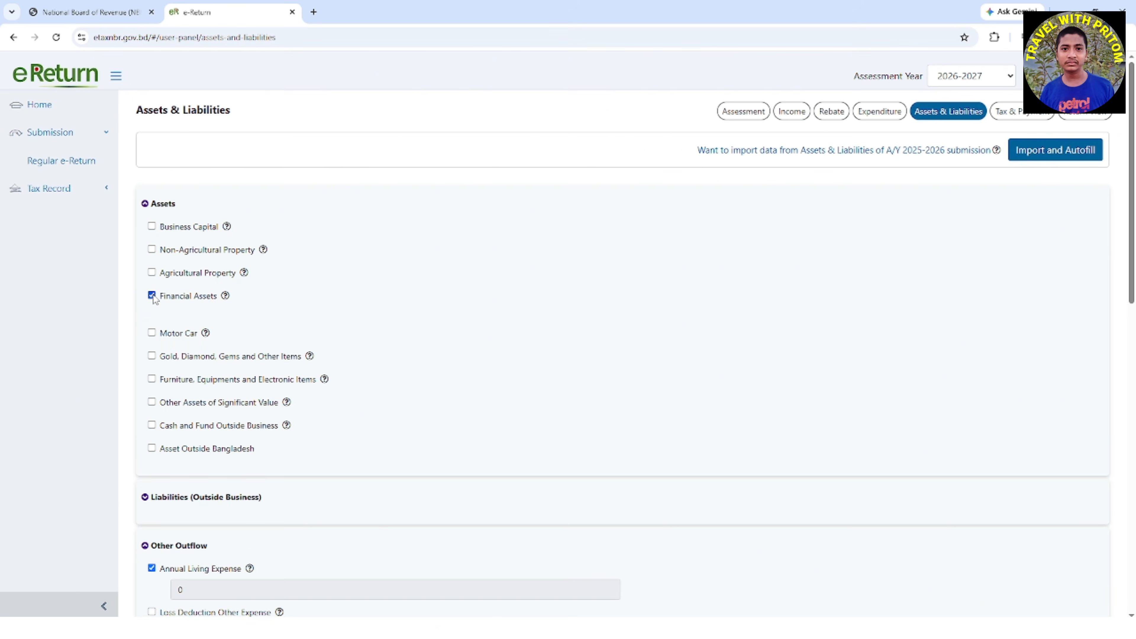
scroll(304, 317, "down", 1)
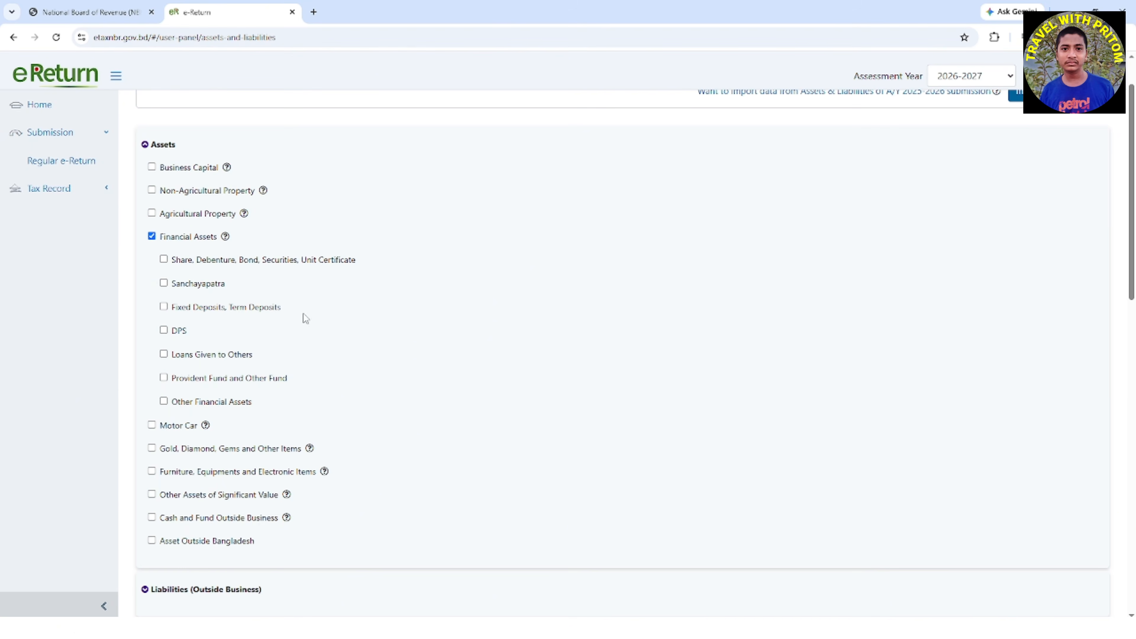
left_click(164, 284)
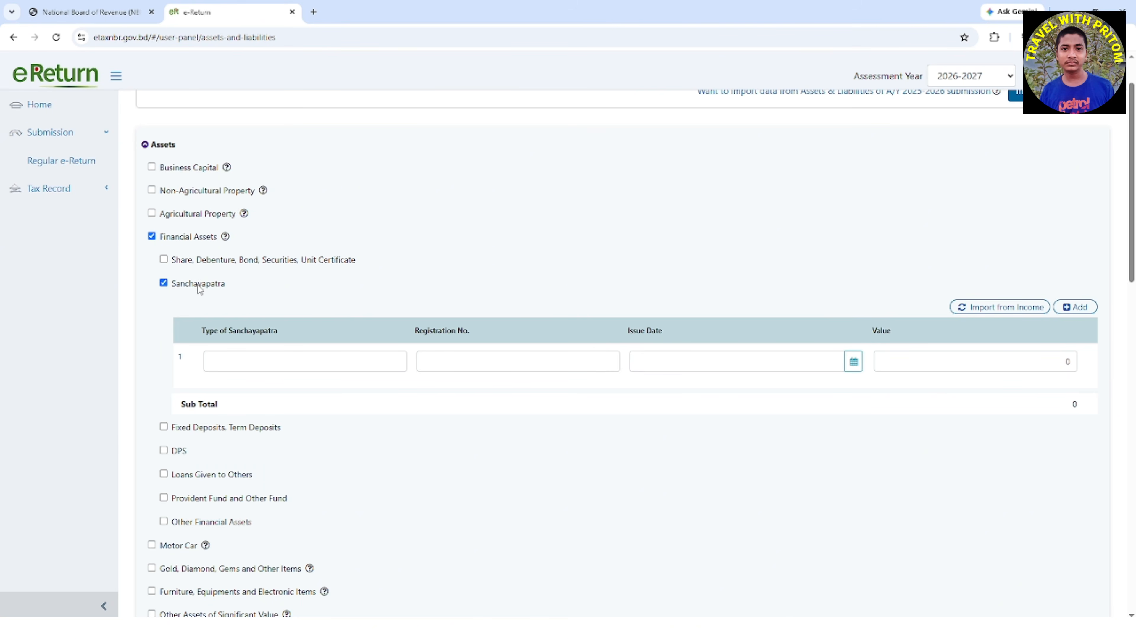
left_click(164, 283)
left_click(152, 236)
Review the Other Outflow, Sources of Fund and Net Wealth of Previous Income Year sections and the Summary's Difference row
scroll(338, 353, "down", 2)
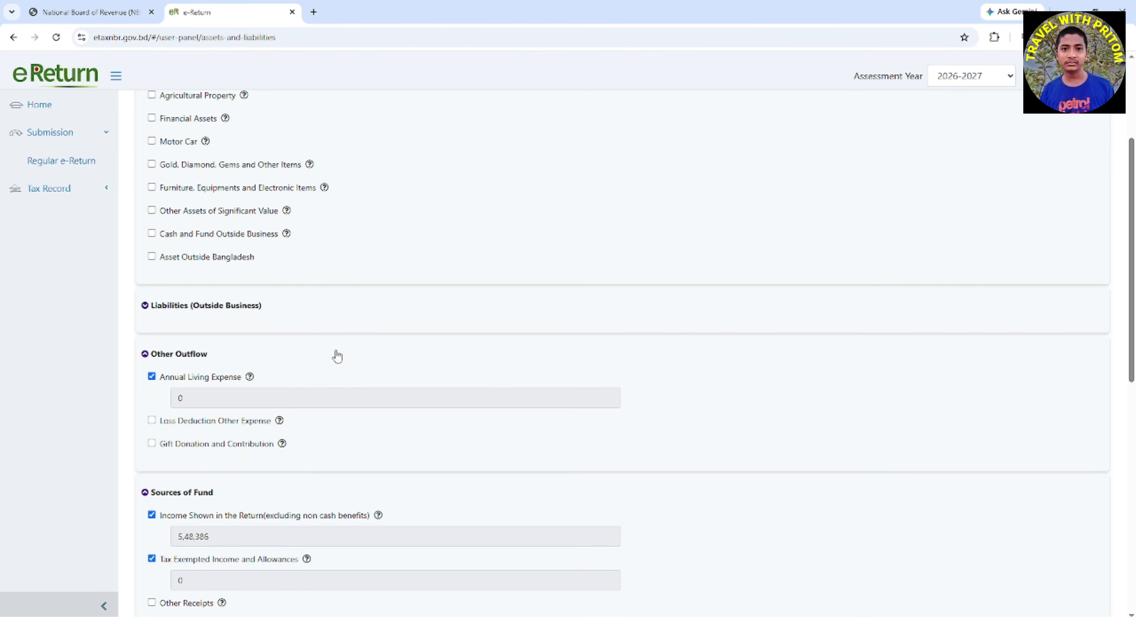
scroll(337, 356, "down", 1)
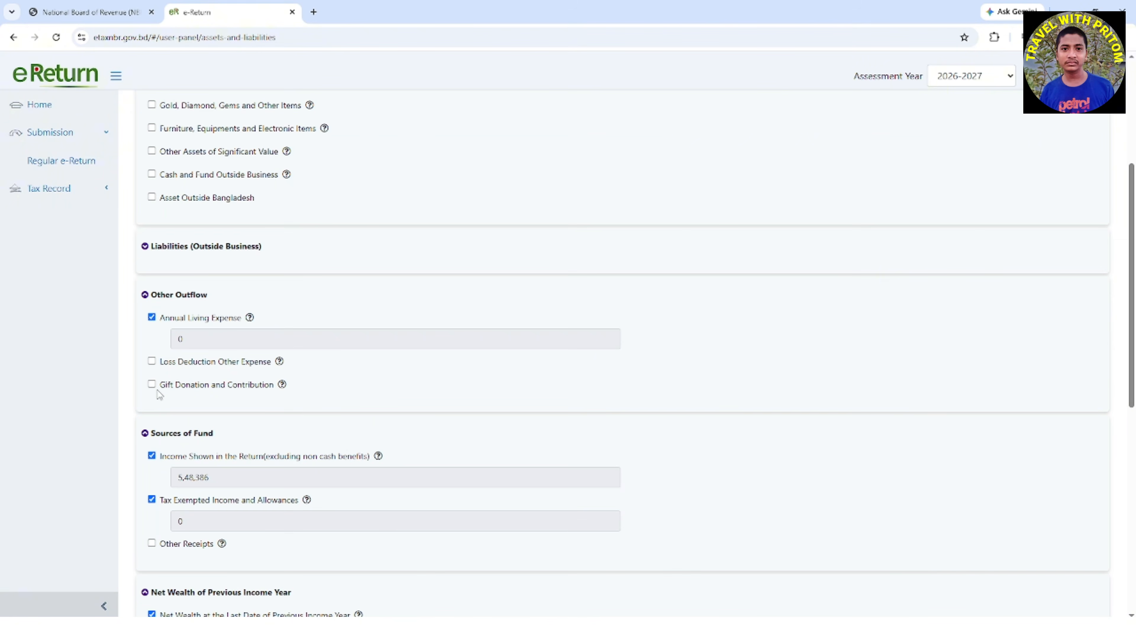
left_click_drag(161, 389, 274, 386)
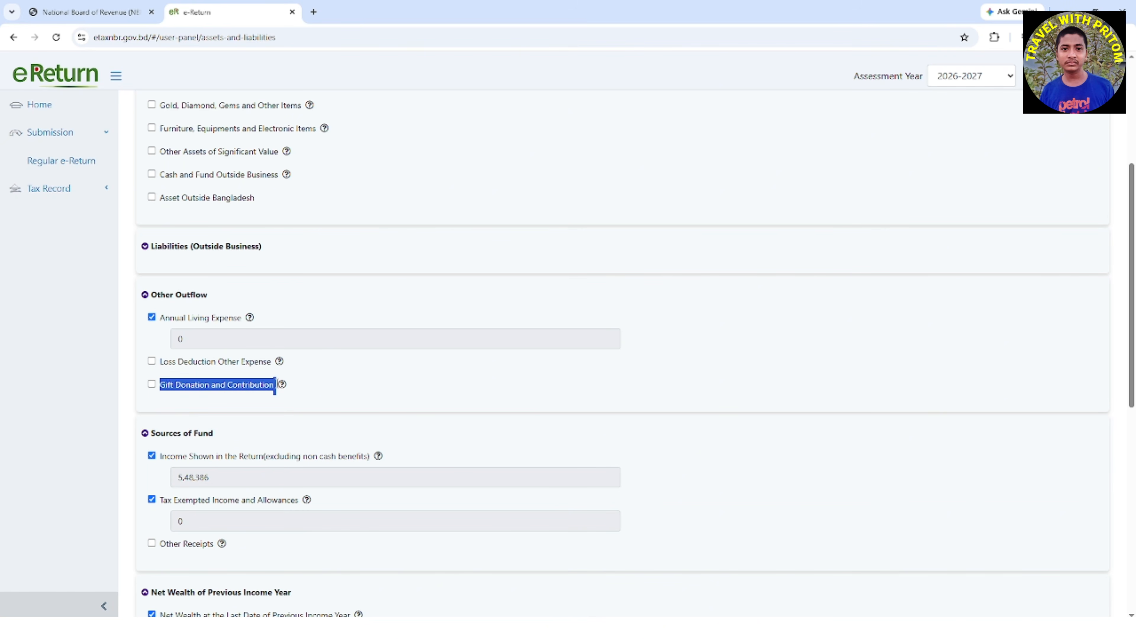
scroll(420, 439, "down", 3)
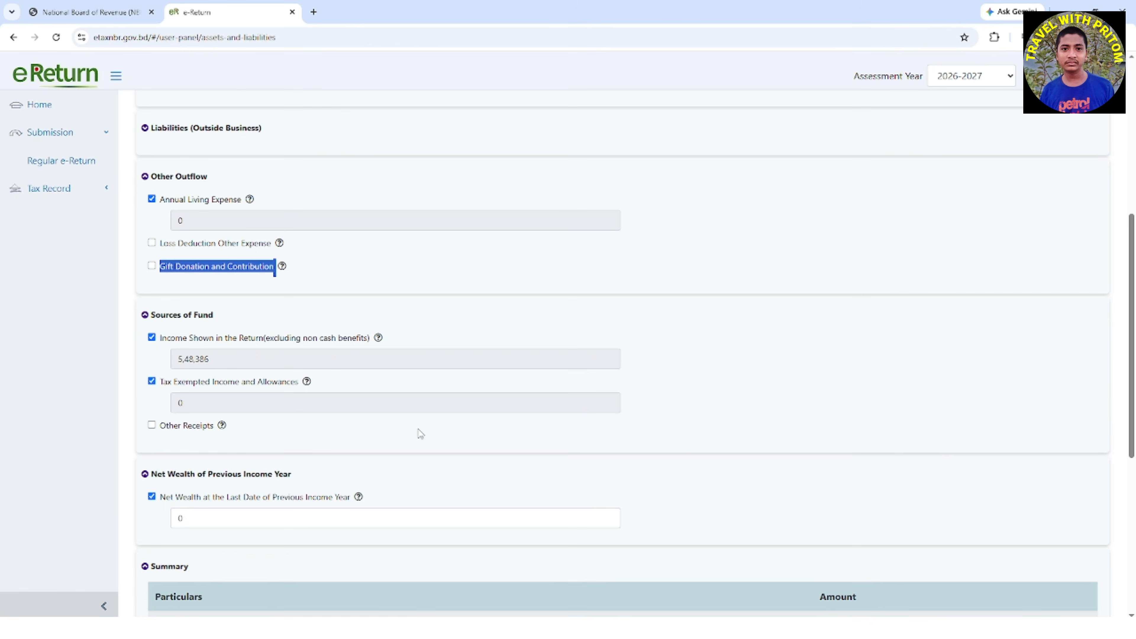
scroll(420, 434, "down", 2)
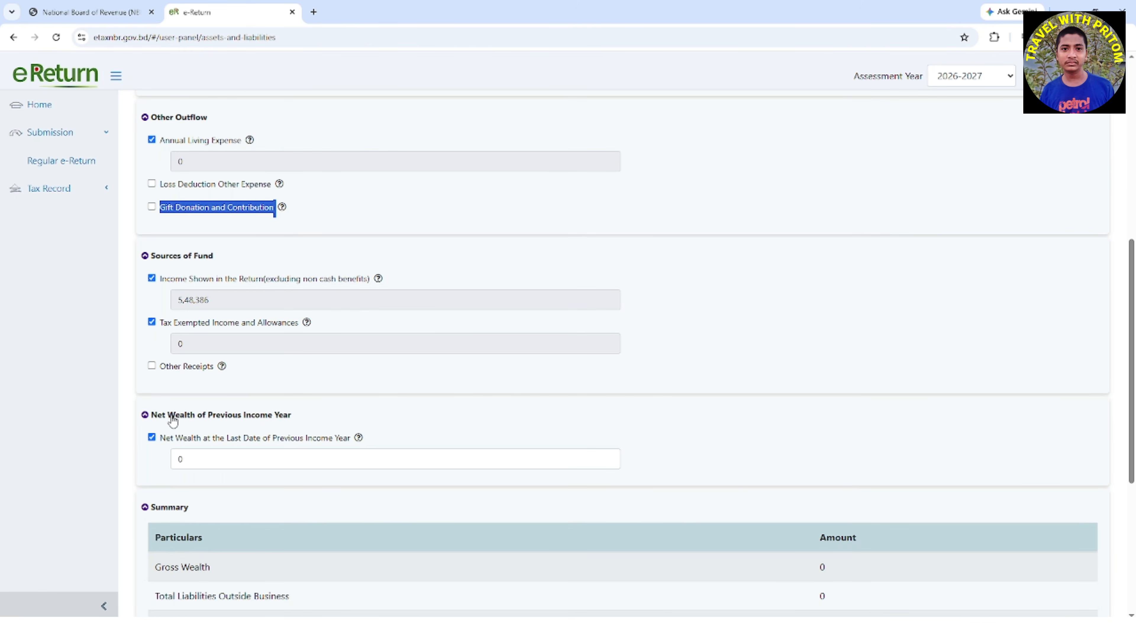
mouse_move(292, 415)
left_mouse_down()
mouse_move(174, 438)
mouse_move(150, 415)
left_mouse_up()
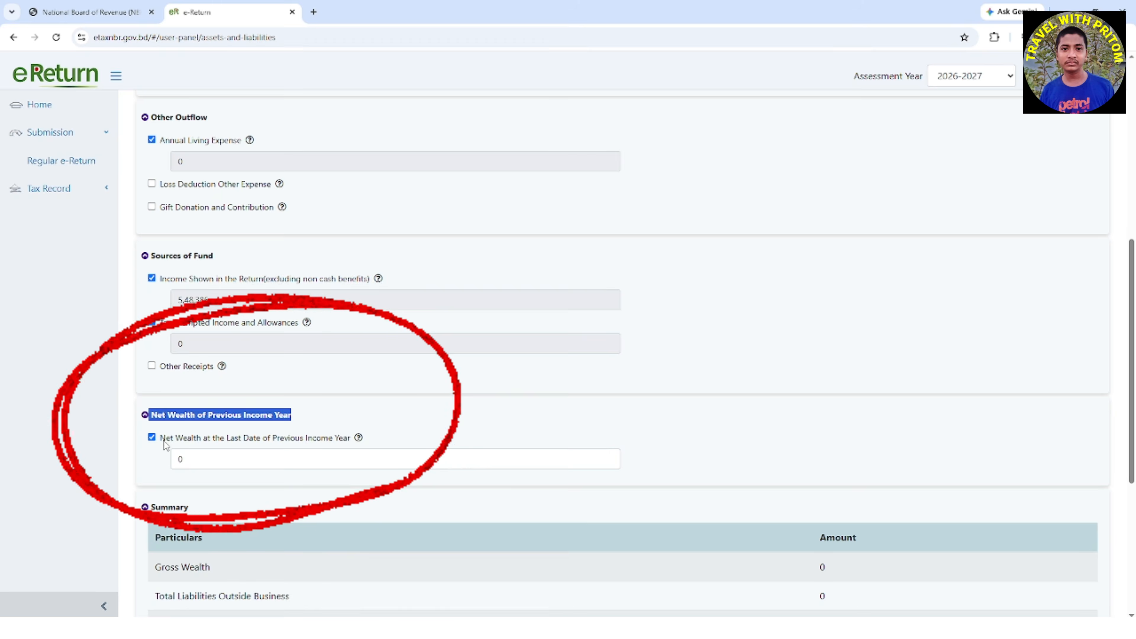
left_click_drag(160, 439, 353, 443)
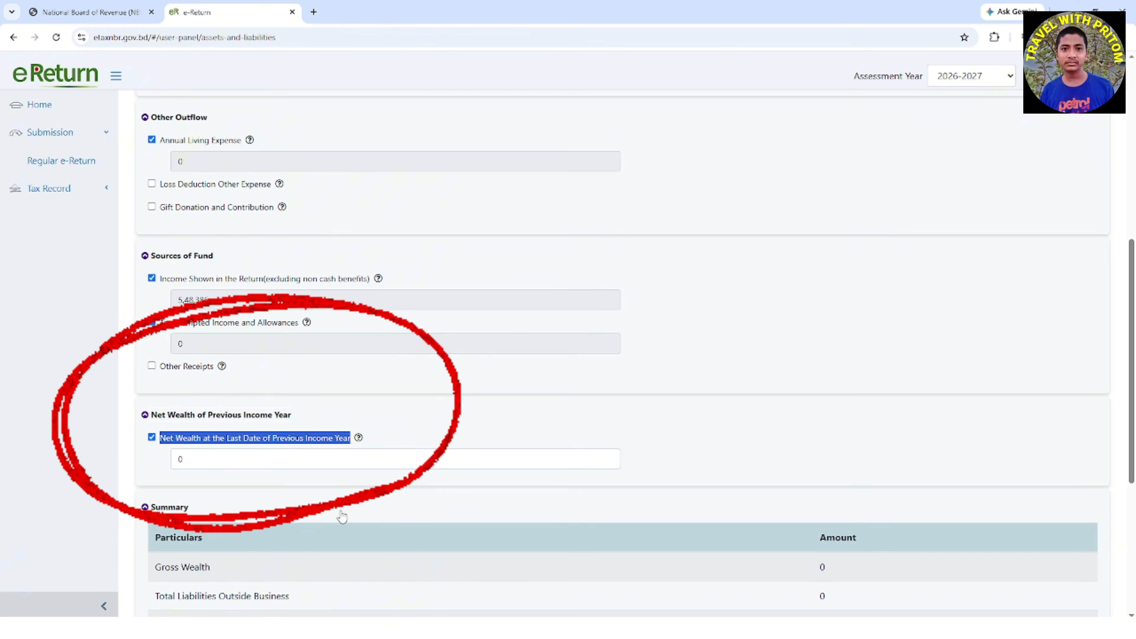
scroll(343, 517, "down", 5)
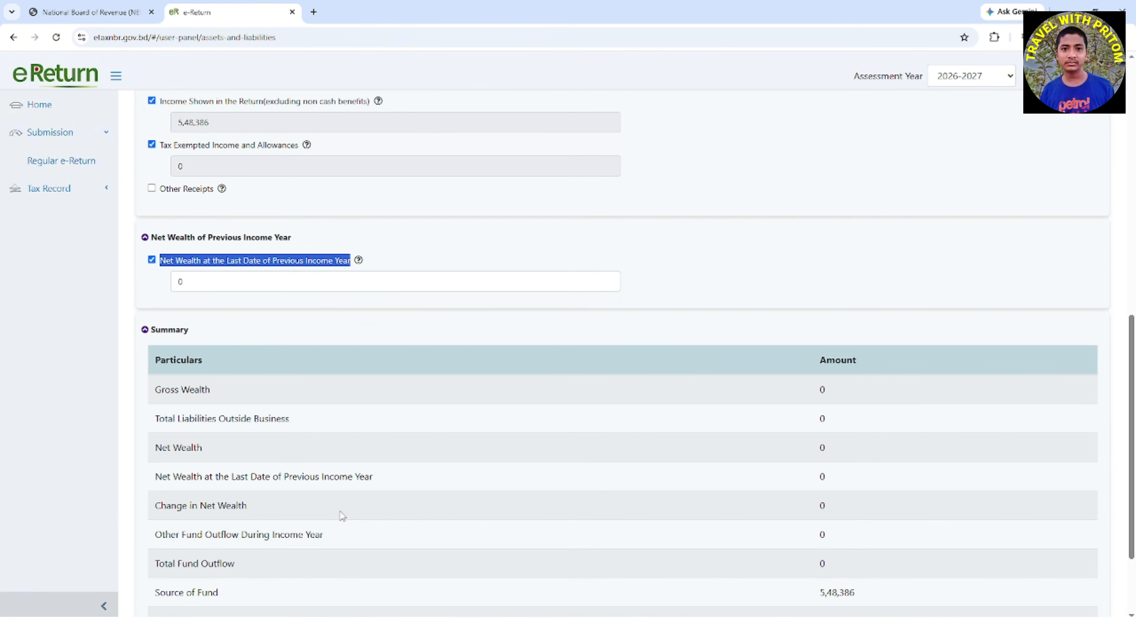
scroll(342, 514, "down", 1)
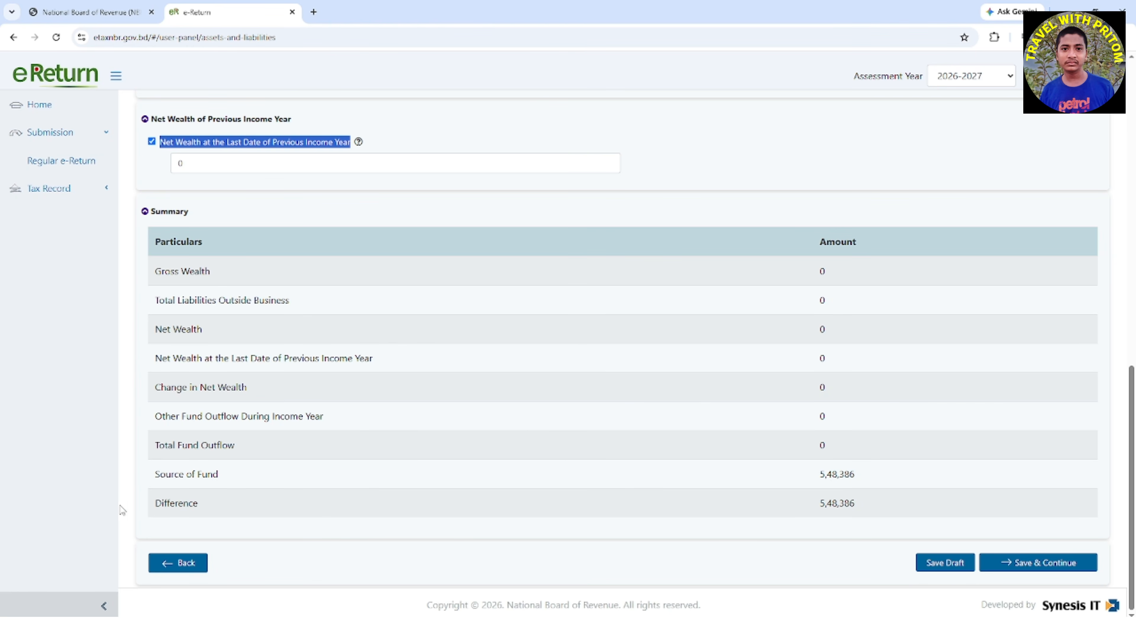
left_click_drag(154, 503, 213, 505)
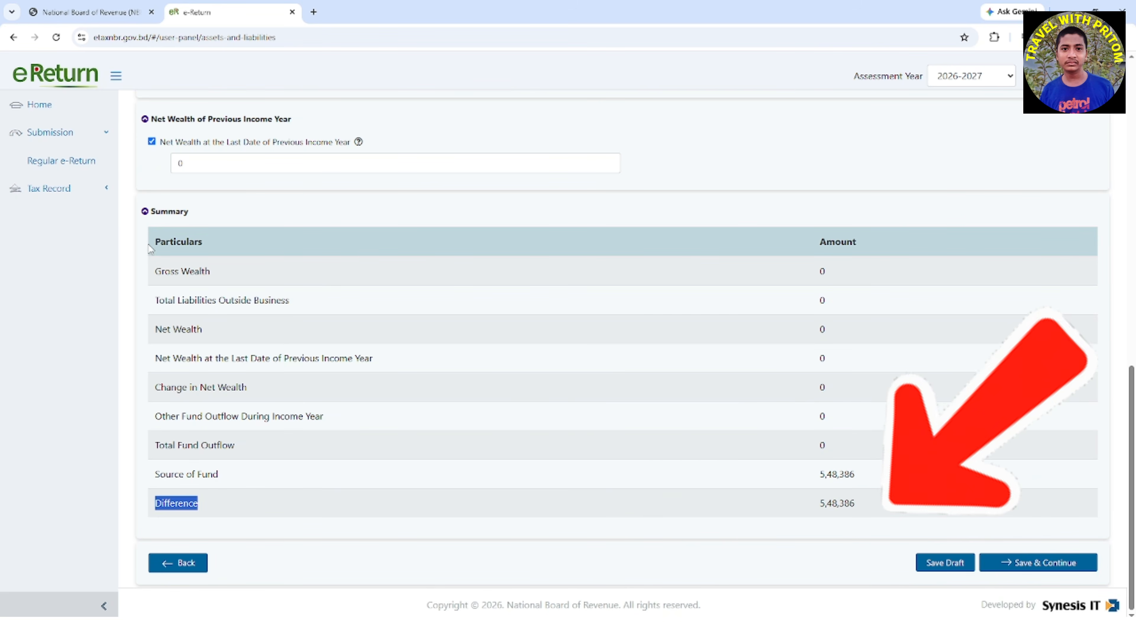
Recheck the previous income year's net wealth and the Summary's Difference row, and save the Assets & Liabilities section to continue
scroll(539, 470, "up", 15)
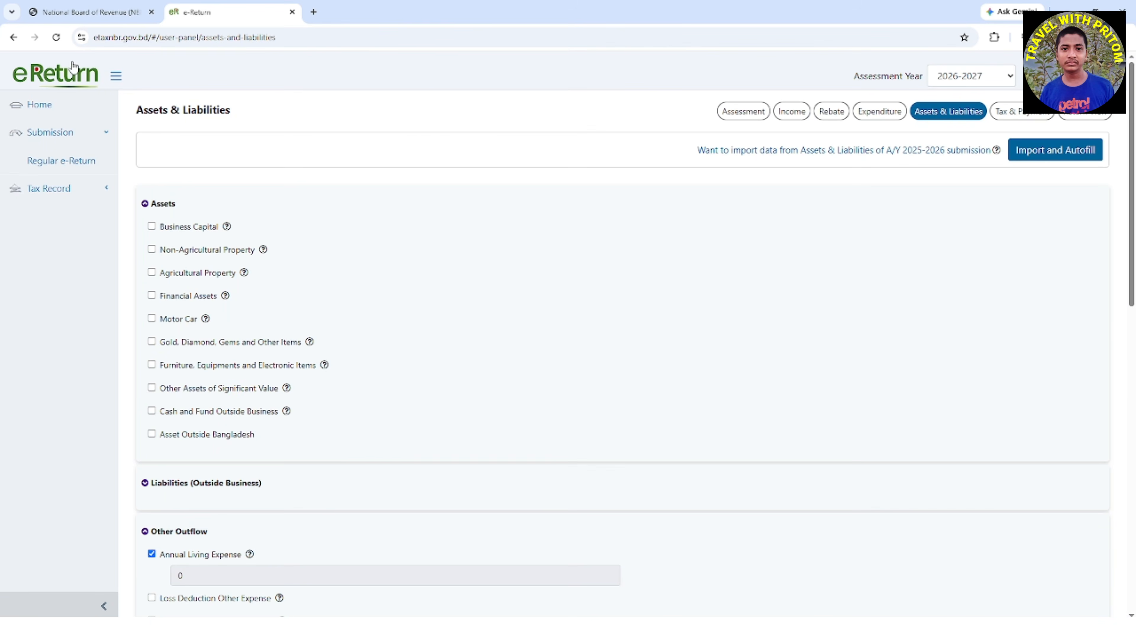
double_click(148, 110)
left_click_drag(186, 111, 276, 117)
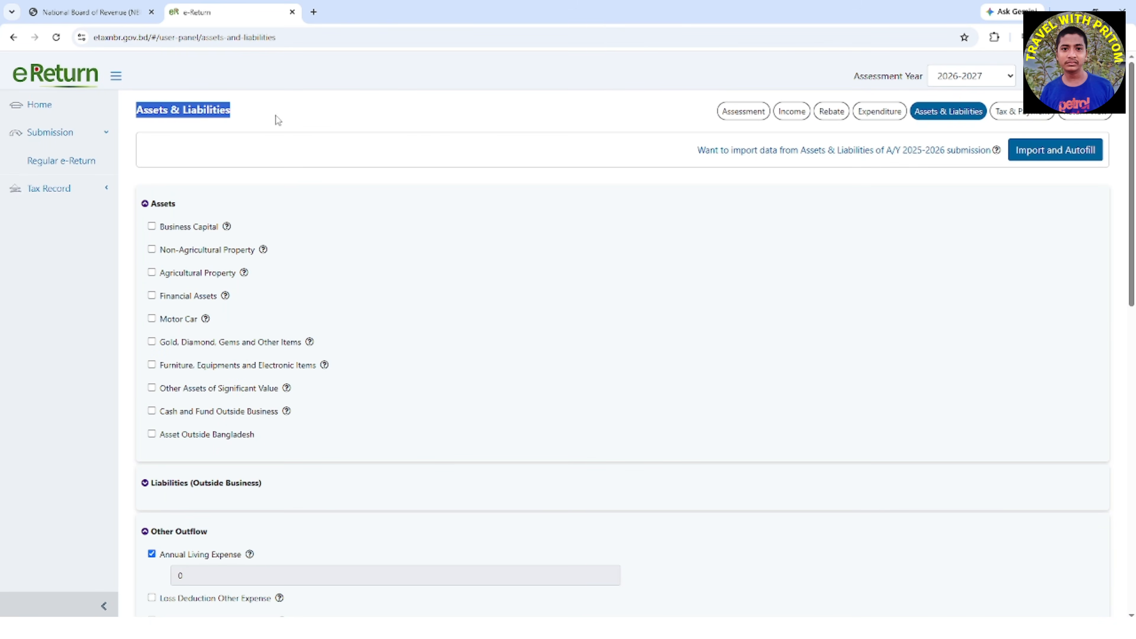
scroll(434, 452, "down", 5)
scroll(436, 453, "down", 5)
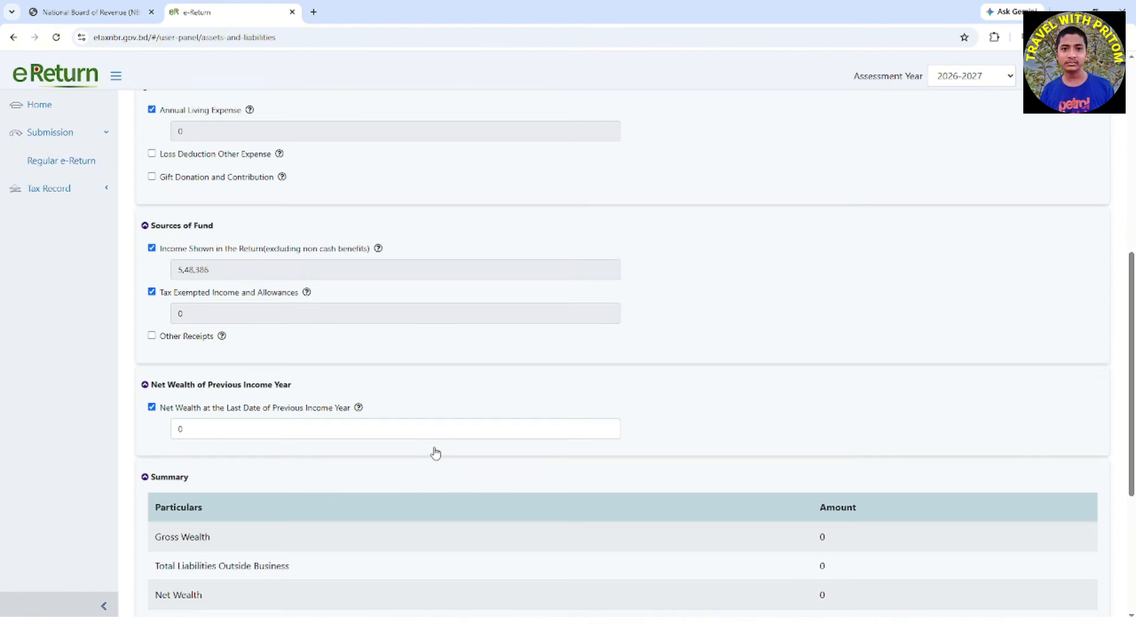
left_click_drag(160, 384, 387, 389)
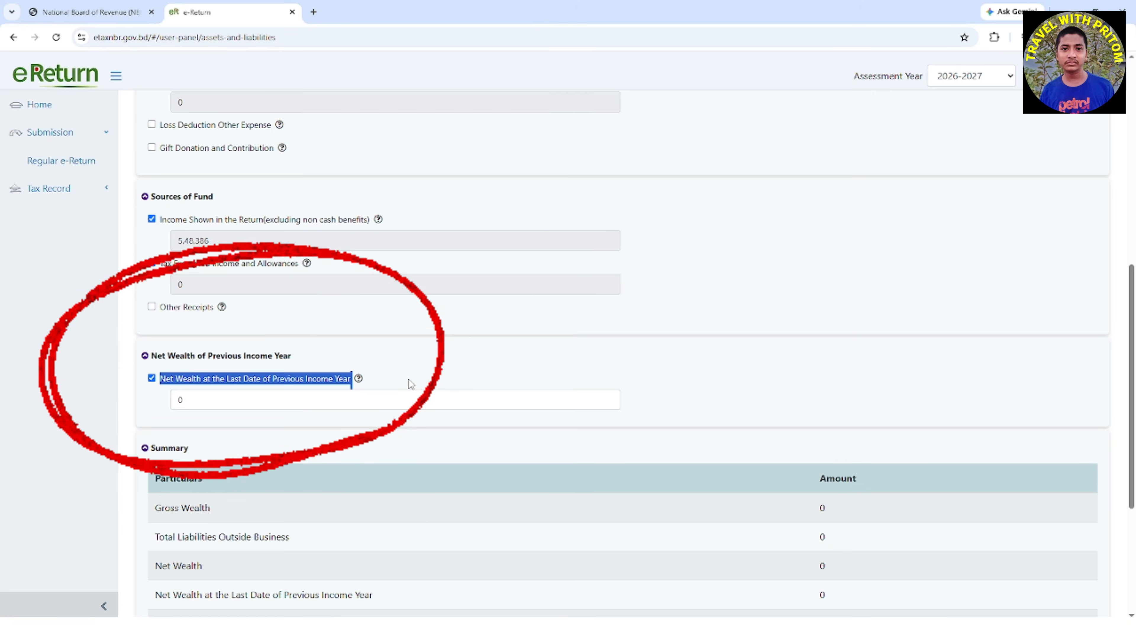
scroll(220, 454, "down", 3)
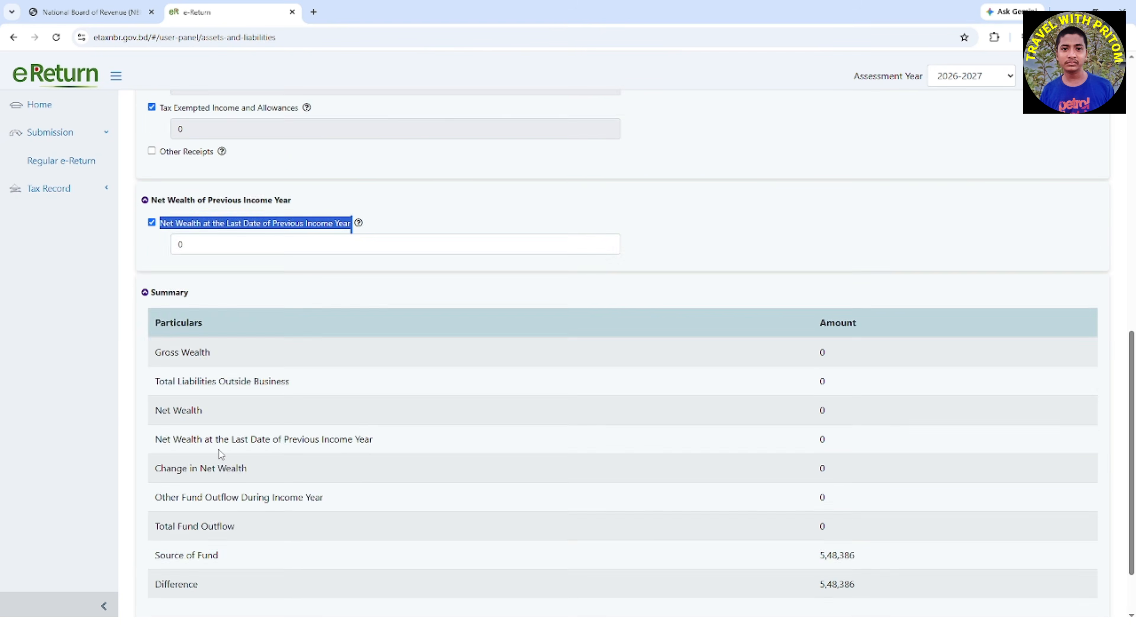
scroll(218, 451, "down", 2)
left_click_drag(153, 506, 232, 507)
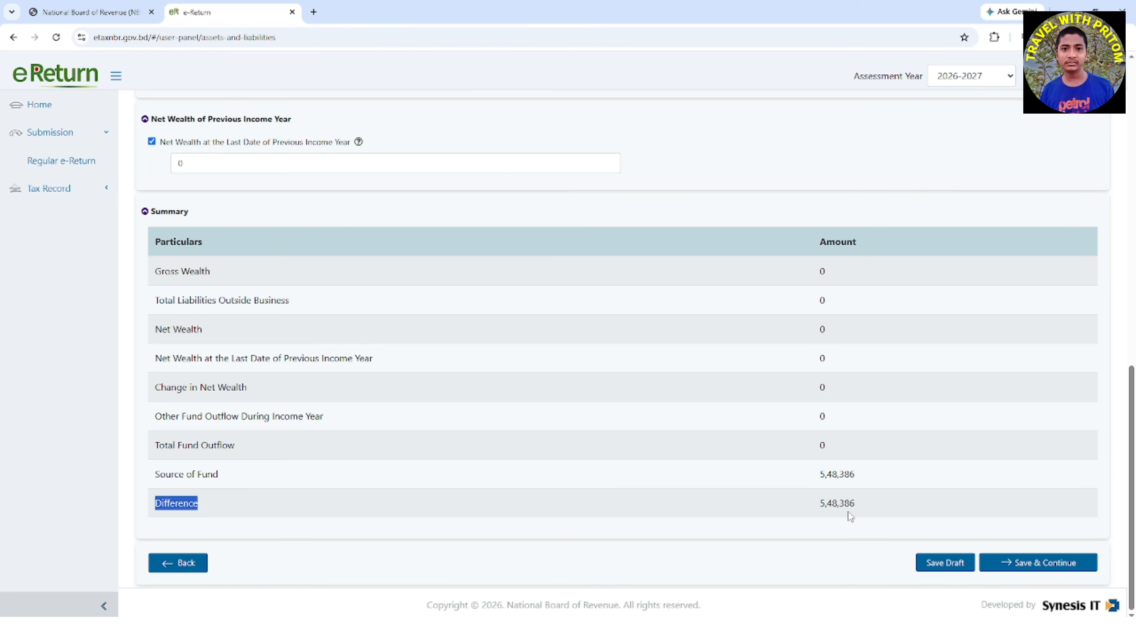
left_click(1046, 563)
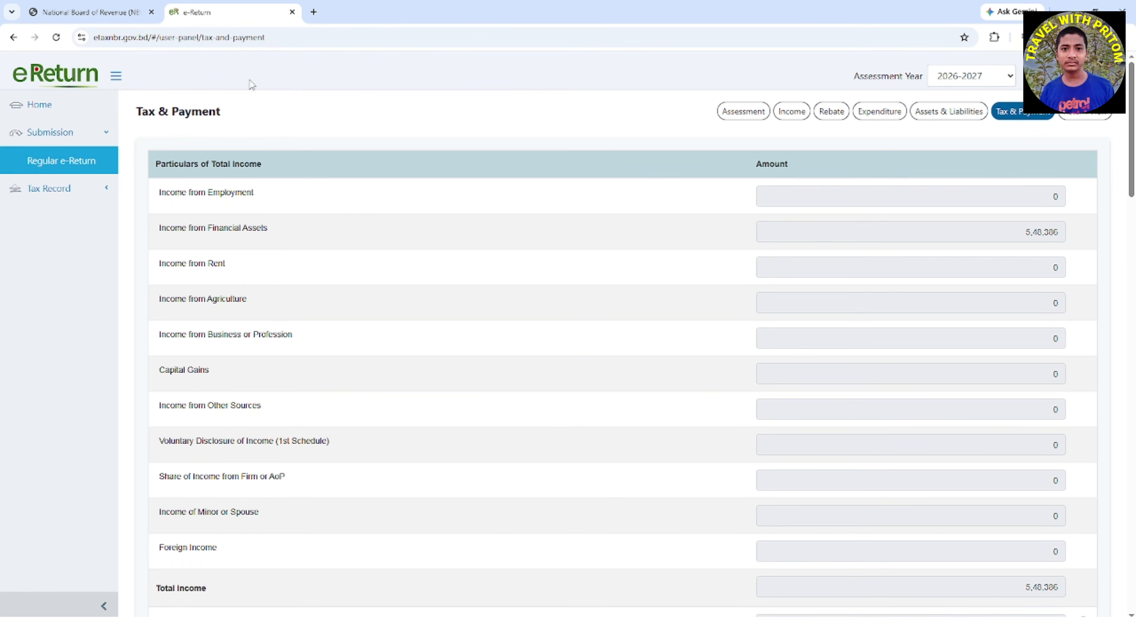
Review the income particulars, tax computation, payment and Final Payable tables on the Tax & Payment page
left_click_drag(135, 111, 254, 131)
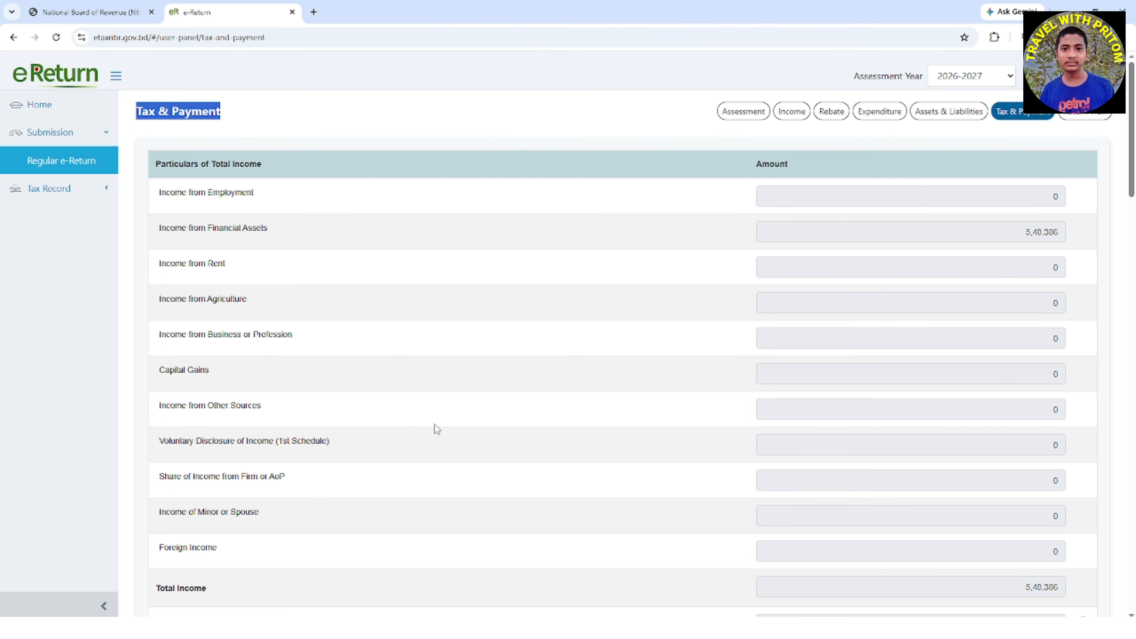
scroll(435, 425, "down", 4)
scroll(435, 425, "down", 15)
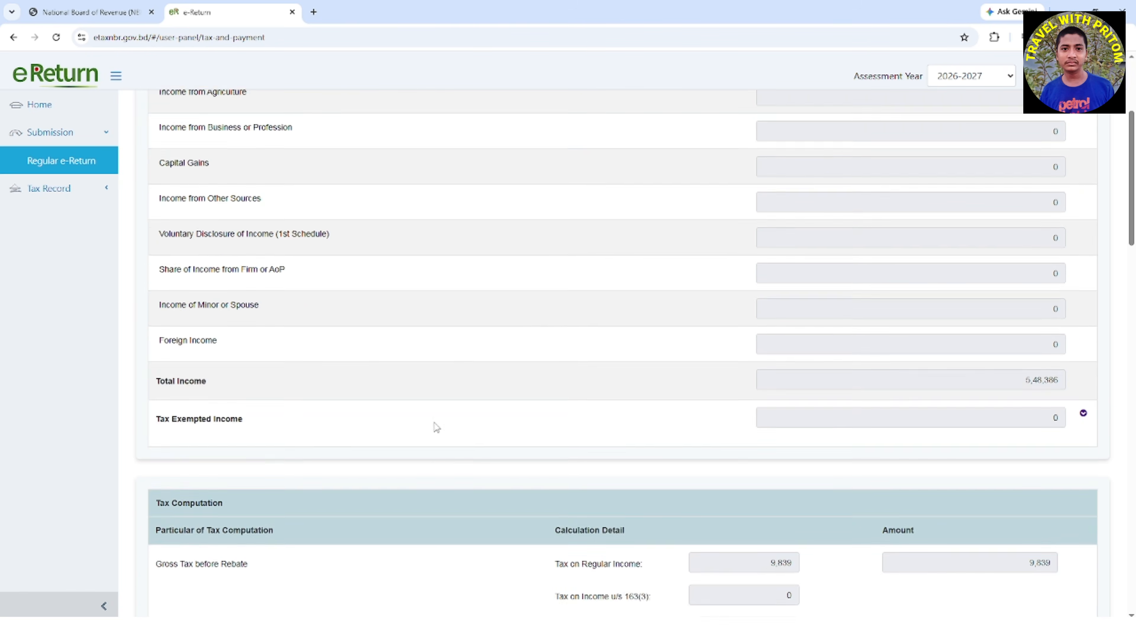
scroll(431, 427, "down", 18)
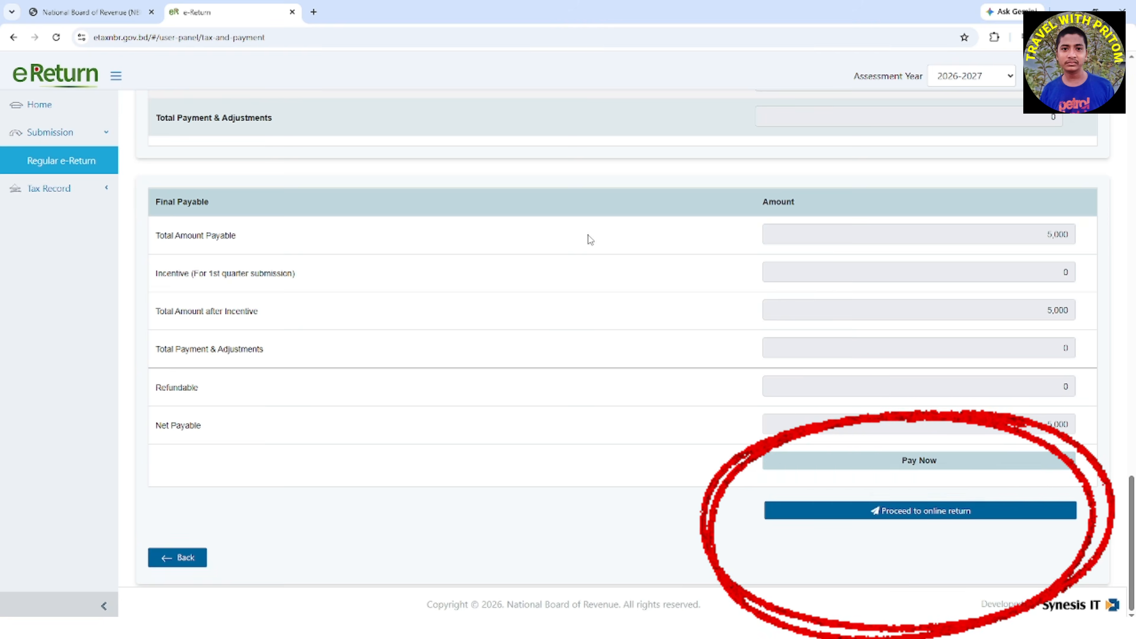
scroll(393, 228, "up", 10)
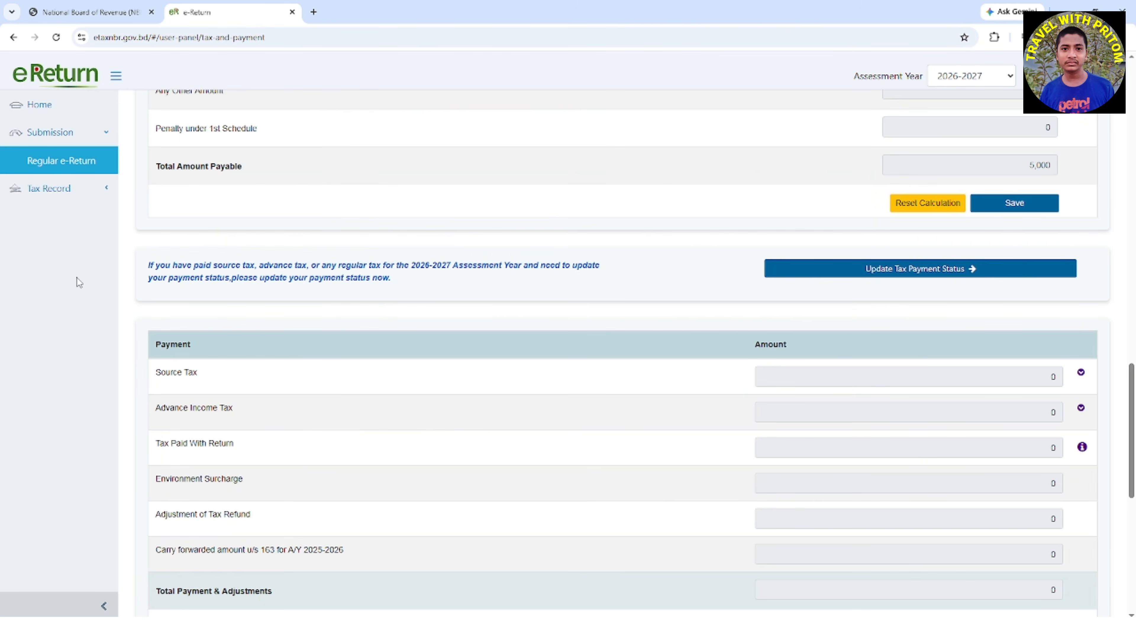
Read the notice about paid source, advance and regular tax for 2026-2027 and open the tax payment status update
left_click_drag(148, 272, 285, 274)
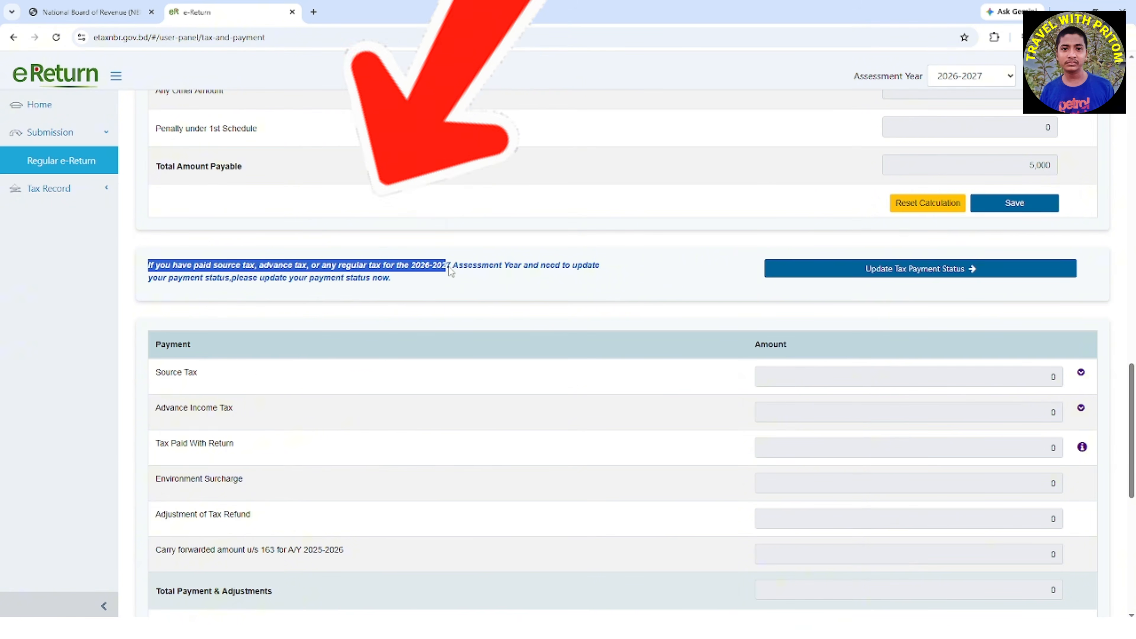
left_click_drag(483, 272, 571, 287)
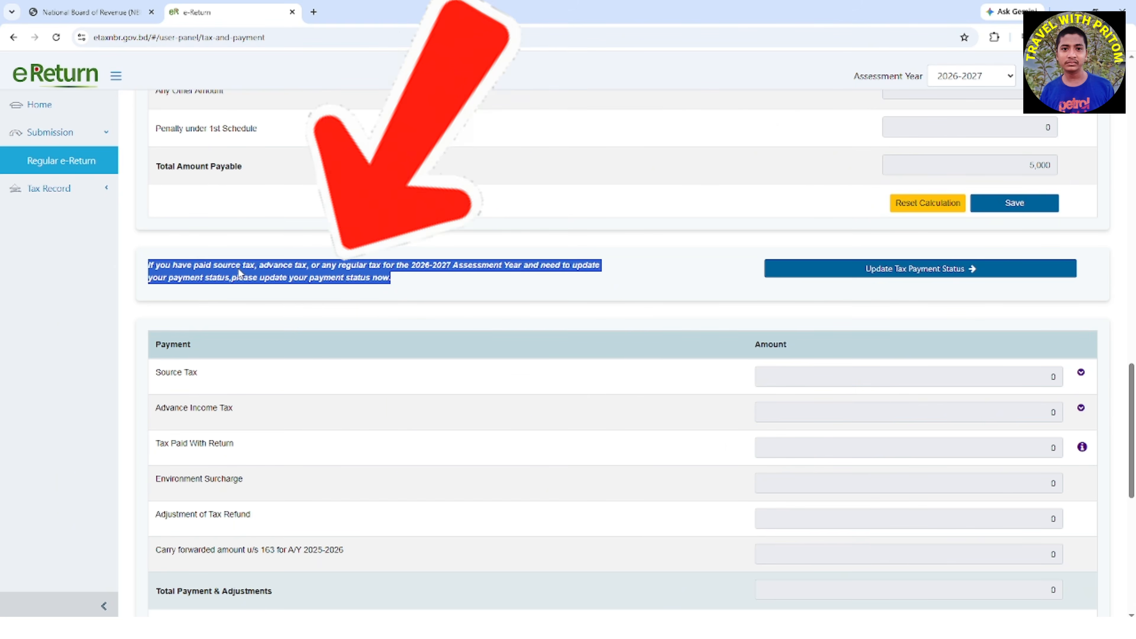
left_click(459, 288)
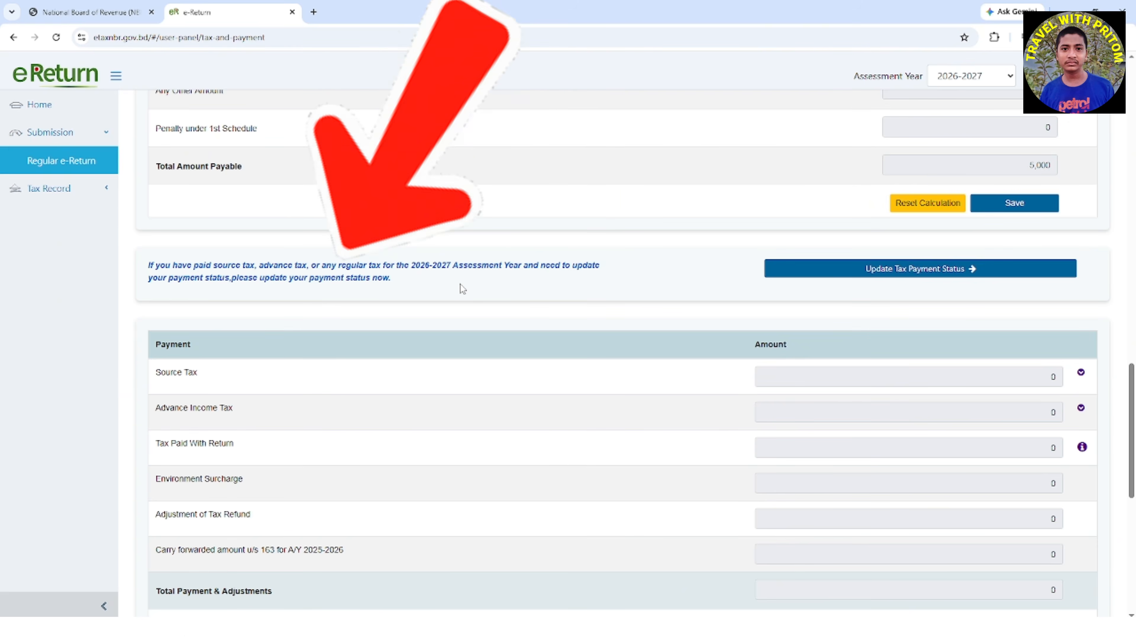
left_click_drag(259, 267, 314, 274)
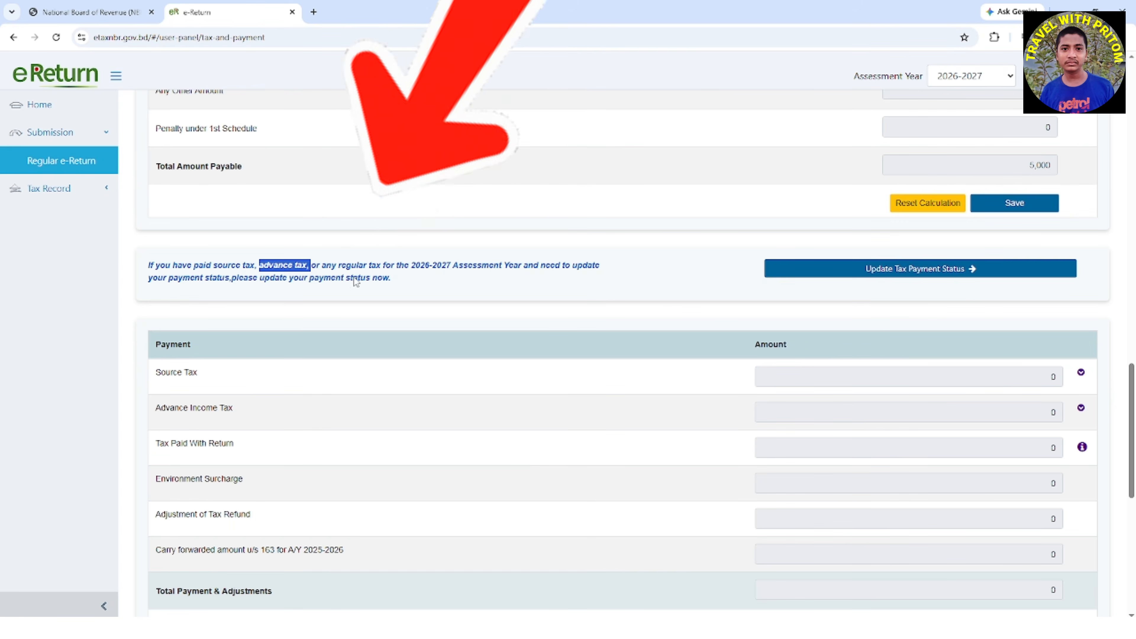
left_click_drag(321, 266, 443, 280)
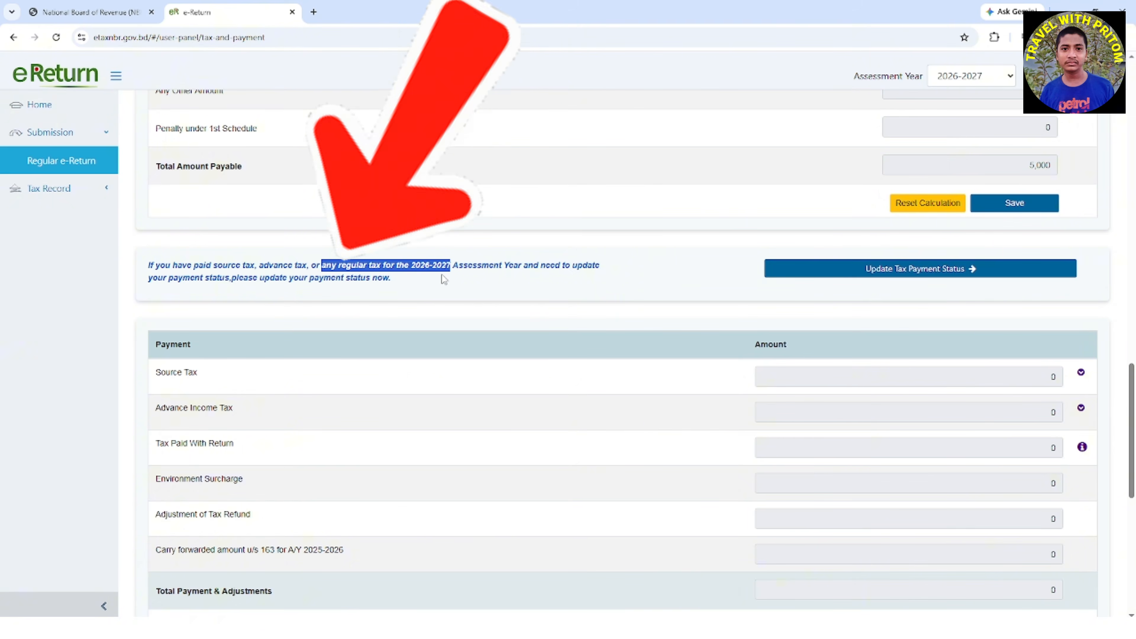
left_click(934, 272)
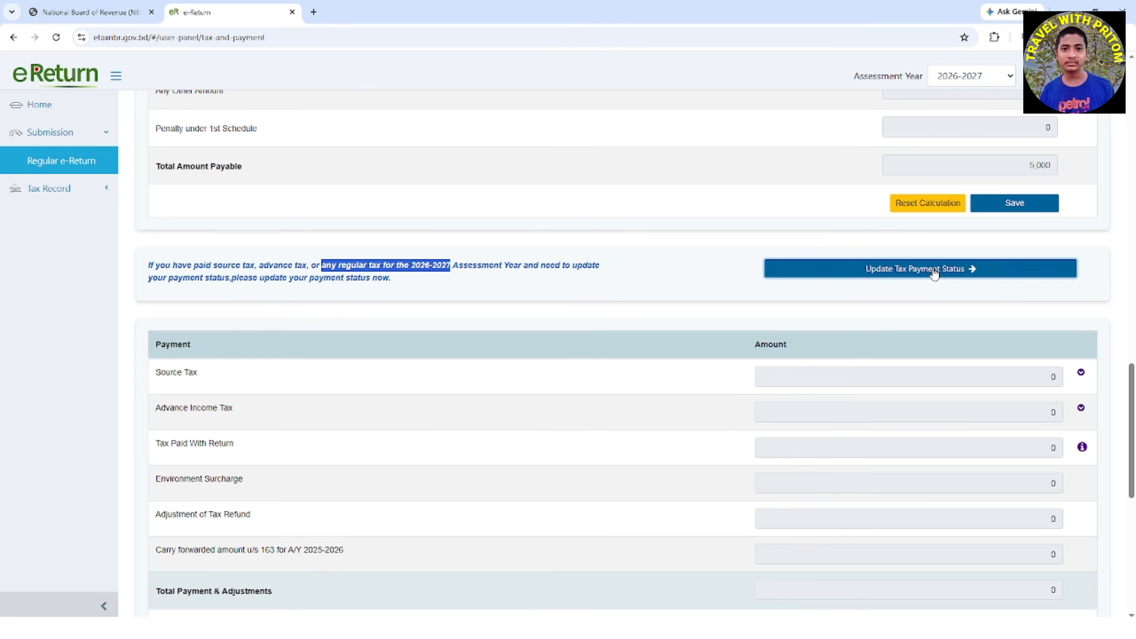
Open the Sanchayapatra source tax claim in the eReturn Ledger
left_click_drag(476, 147, 751, 168)
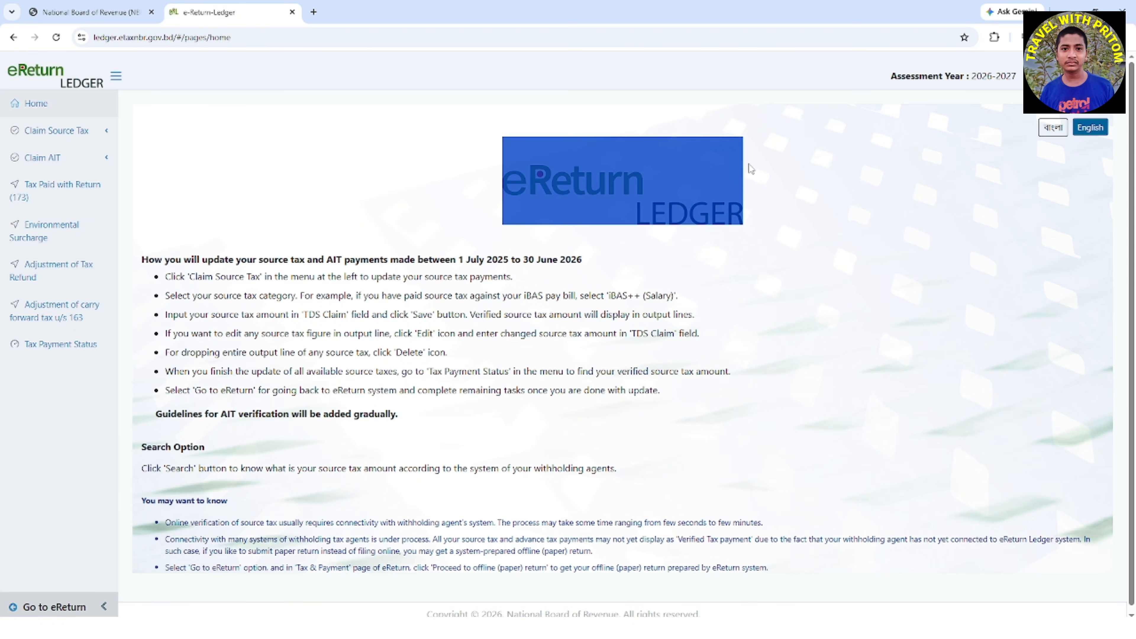
left_click(881, 268)
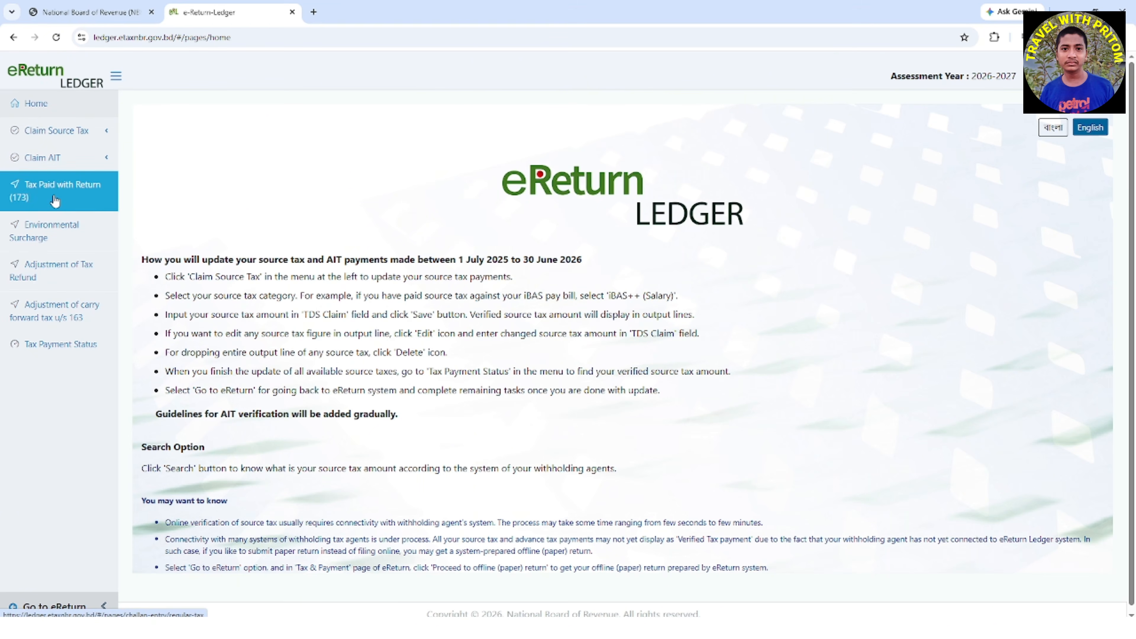
left_click(107, 134)
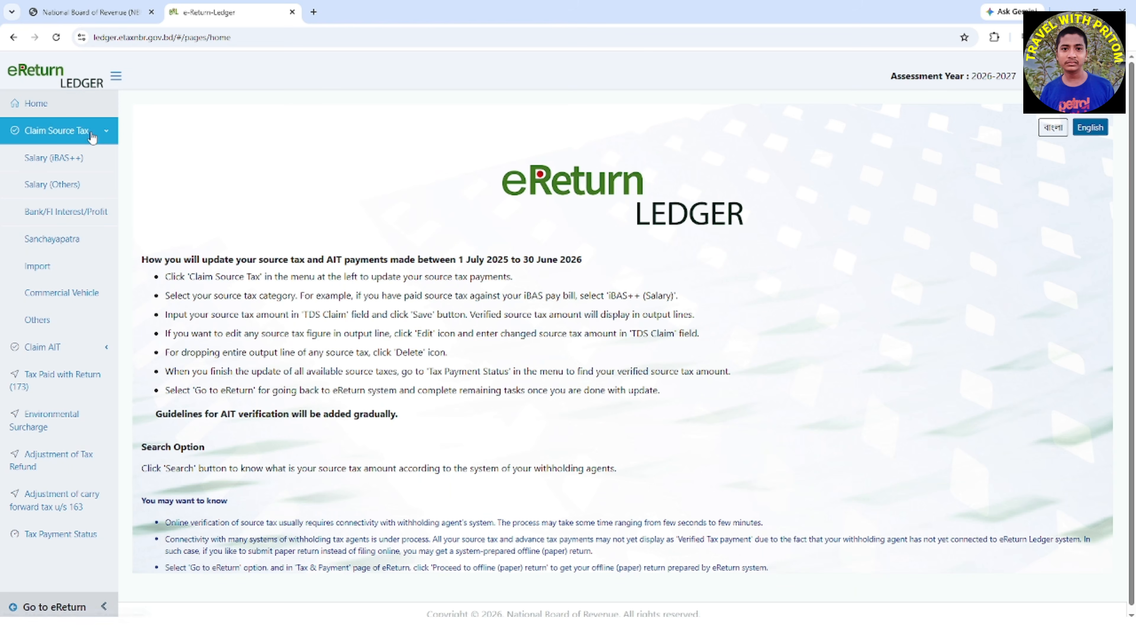
left_click(92, 240)
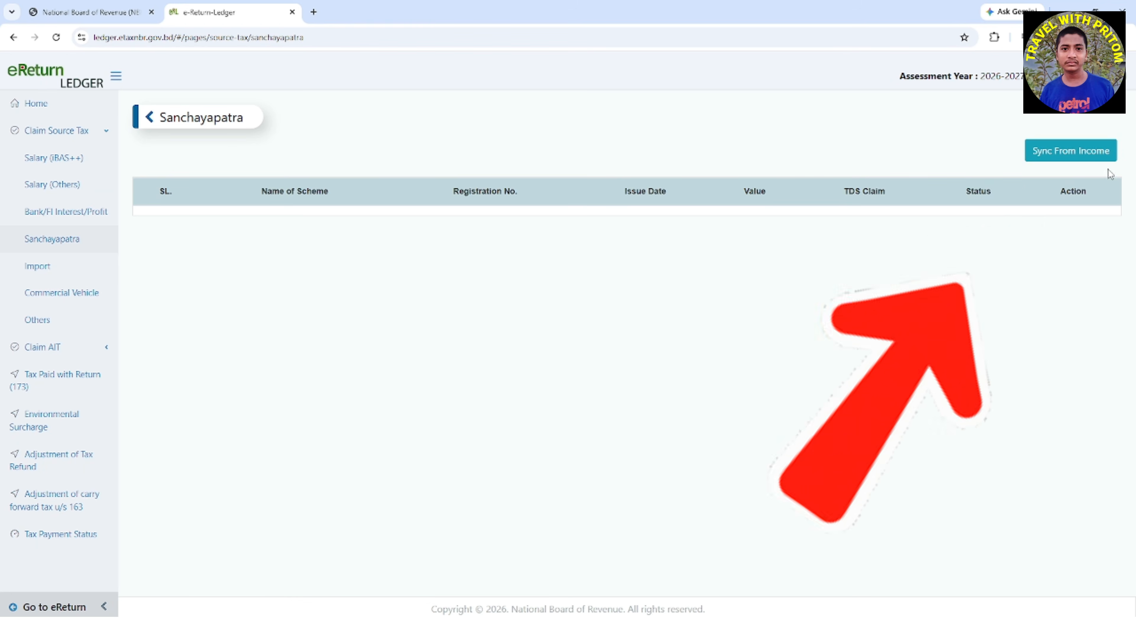
Sync all Sanchayapatra interest entries from income into the source tax claim
left_click(1073, 155)
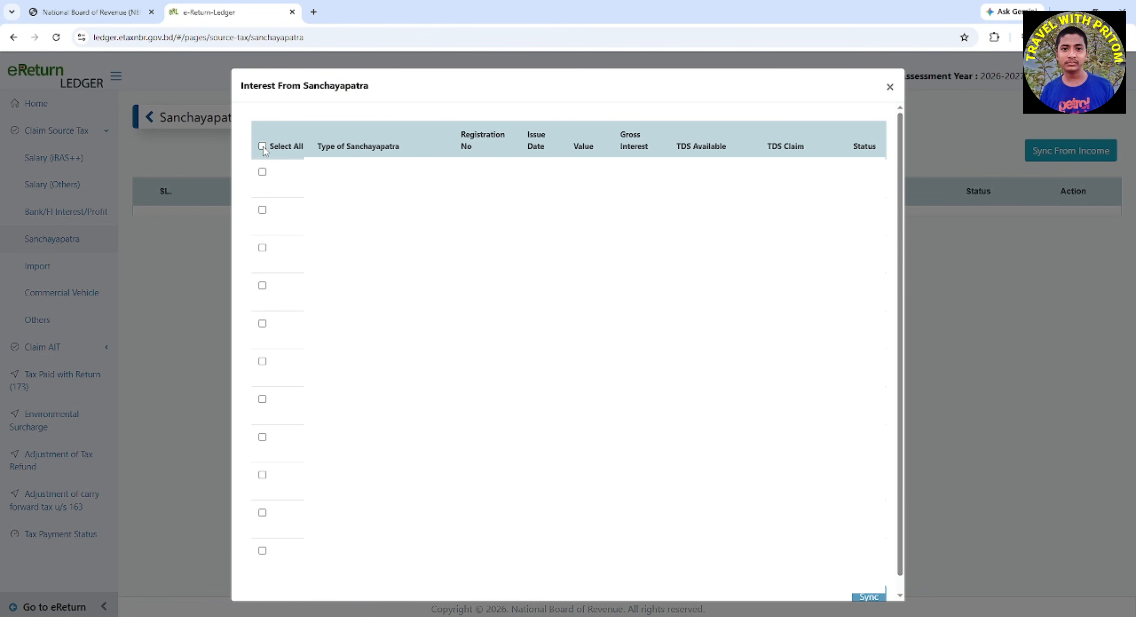
left_click(262, 146)
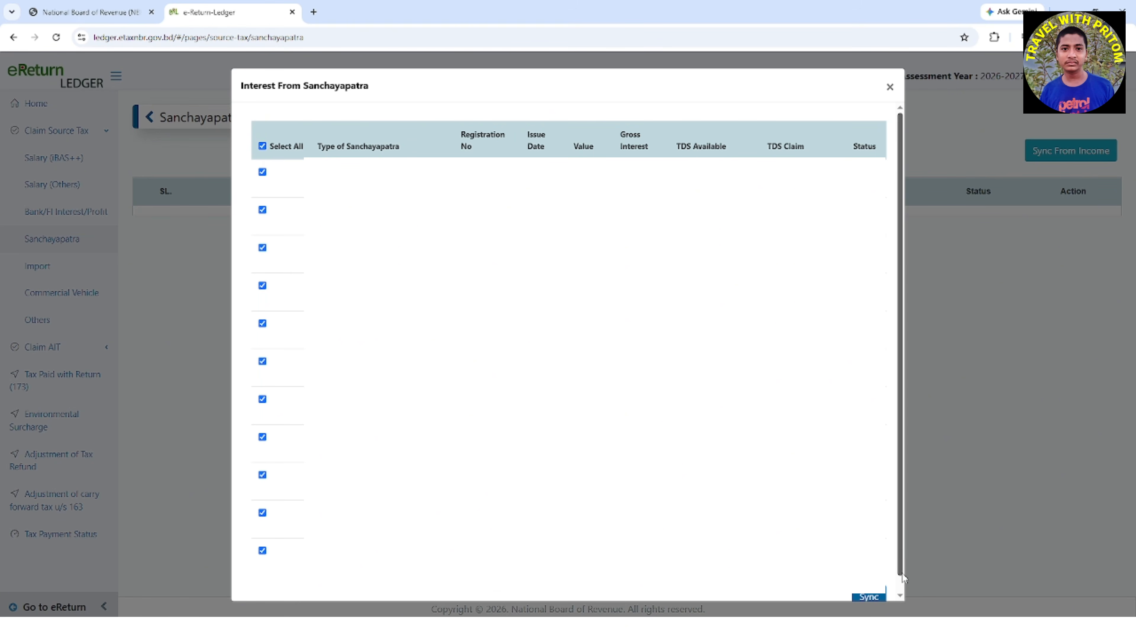
scroll(901, 583, "down", 1)
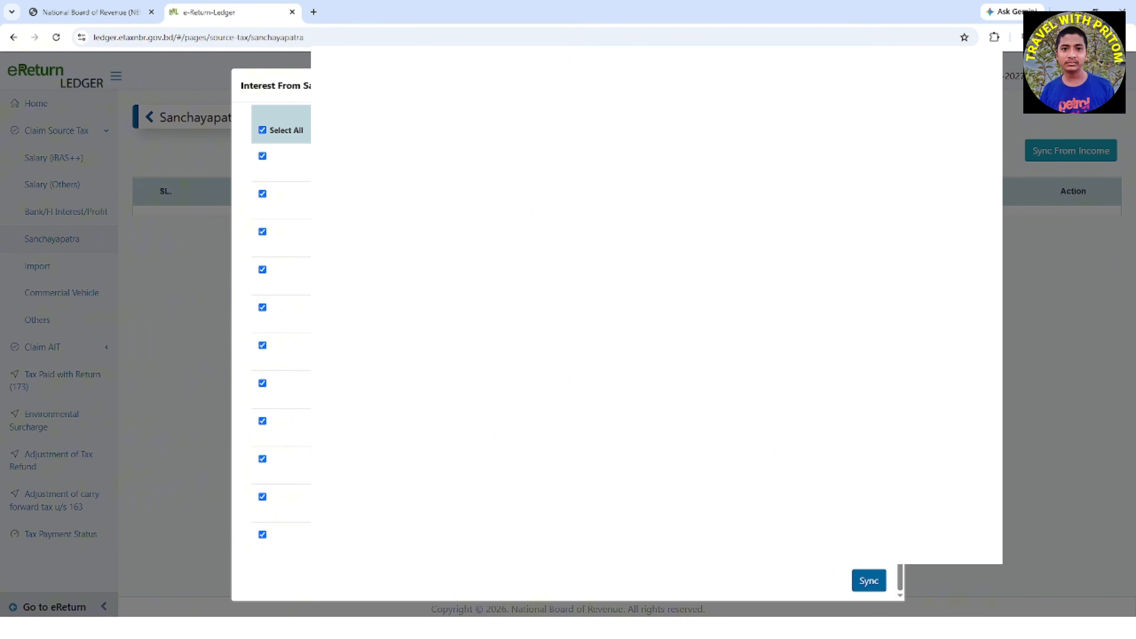
left_click(869, 581)
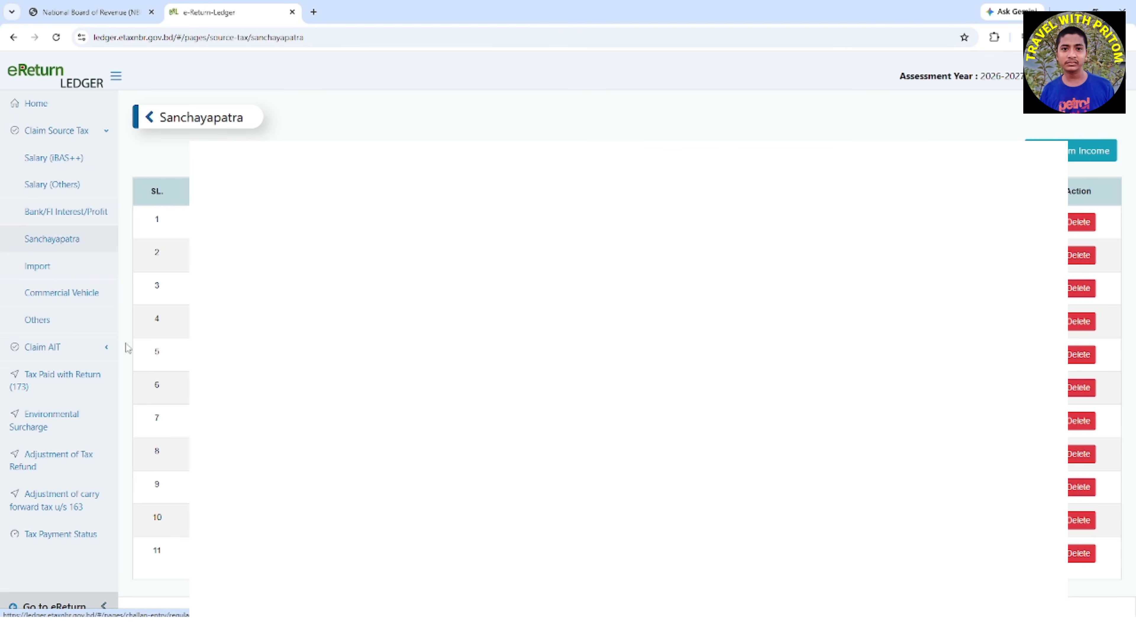
Show the AIT claim categories and return from the ledger to the Tax & Payment page
left_click(107, 354)
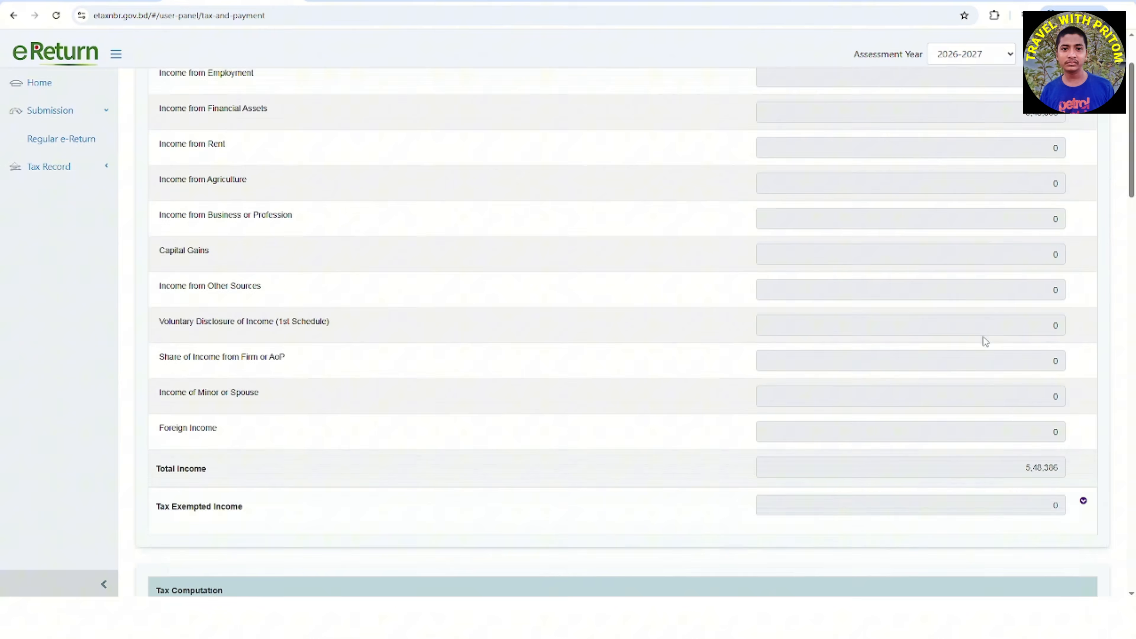
scroll(982, 334, "down", 3)
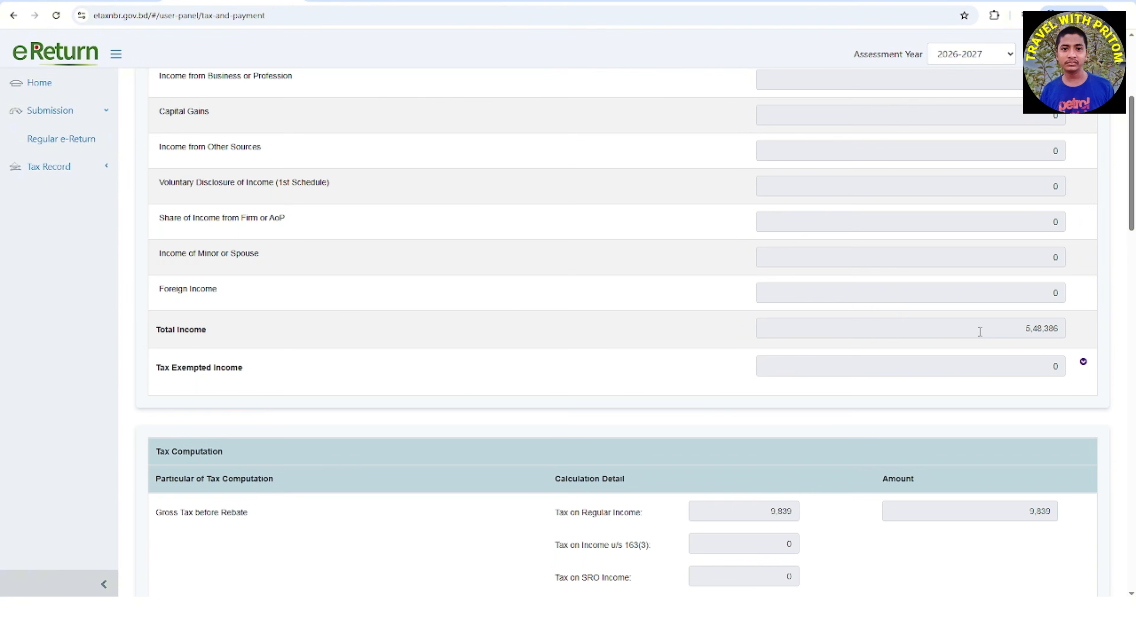
scroll(980, 331, "up", 5)
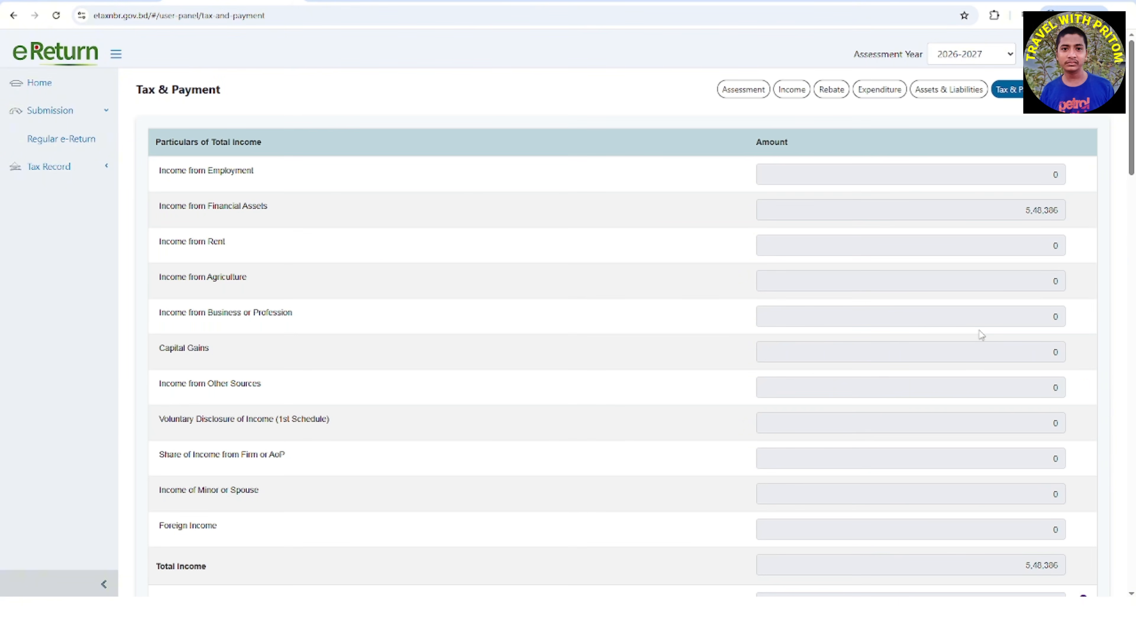
scroll(982, 333, "down", 15)
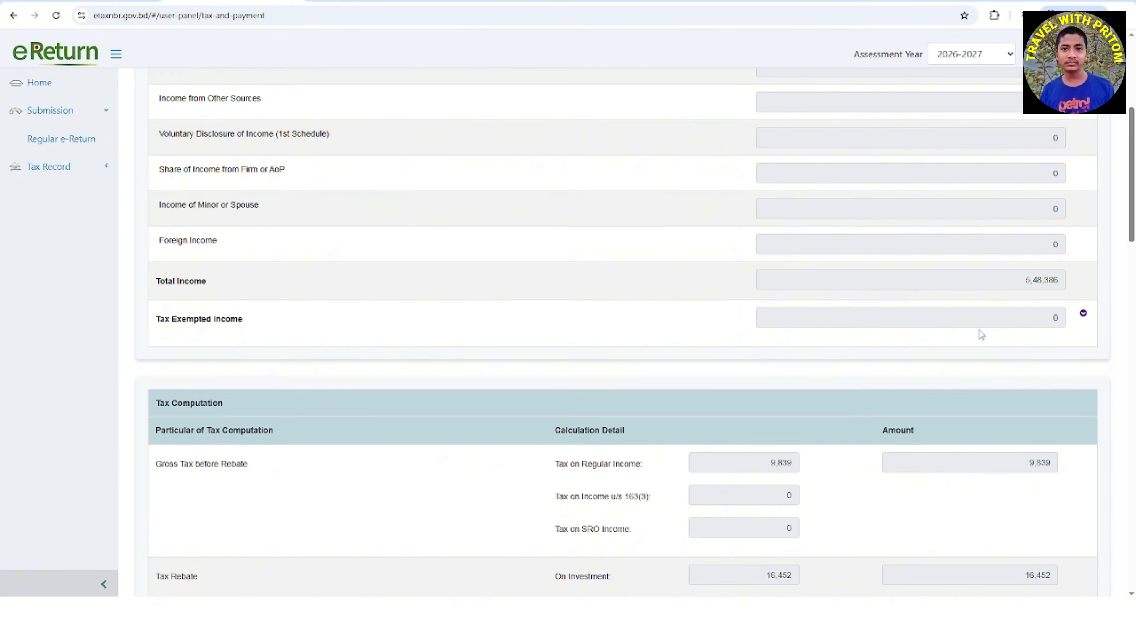
Review the Refundable and Net Payable rows in the Final Payable table
scroll(979, 329, "down", 20)
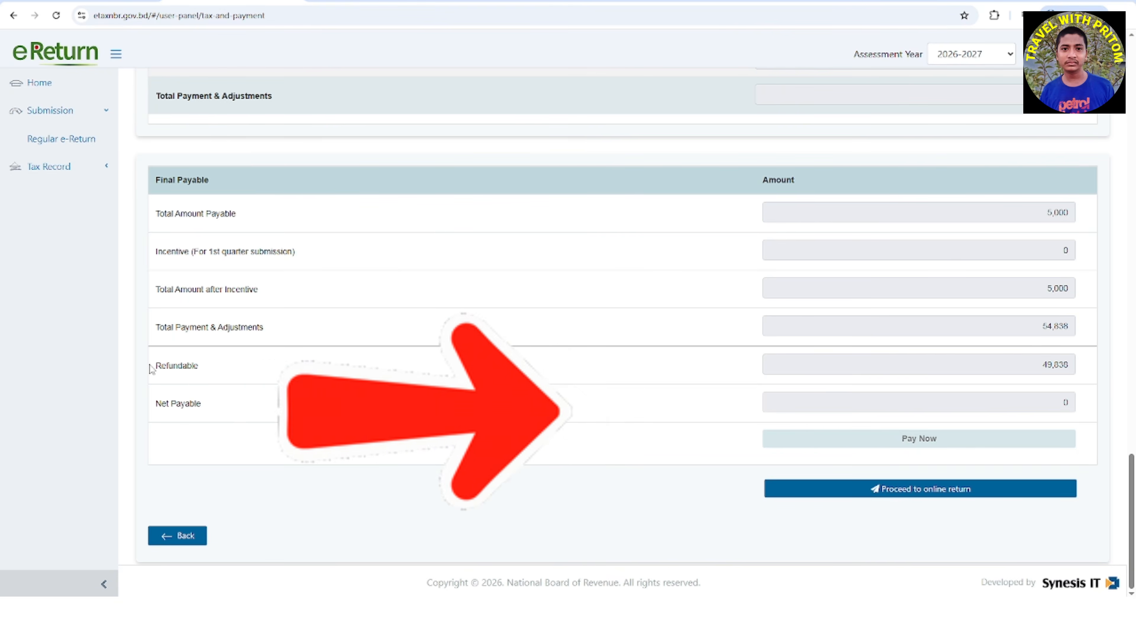
left_click_drag(151, 370, 199, 367)
left_click_drag(202, 404, 144, 414)
left_click(265, 402)
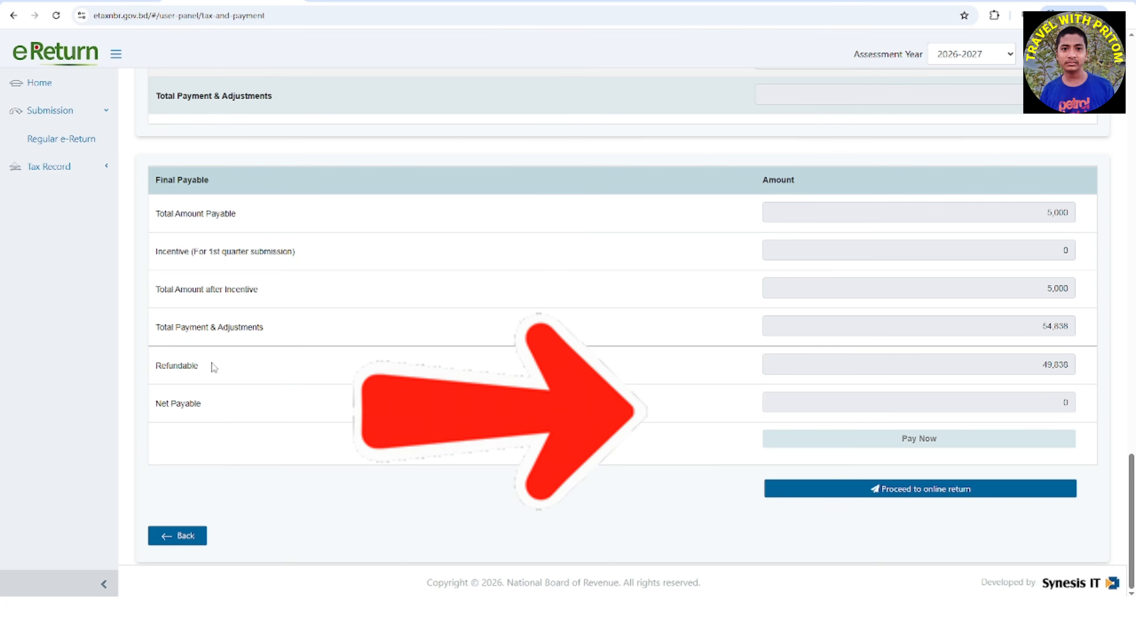
left_click_drag(214, 367, 122, 373)
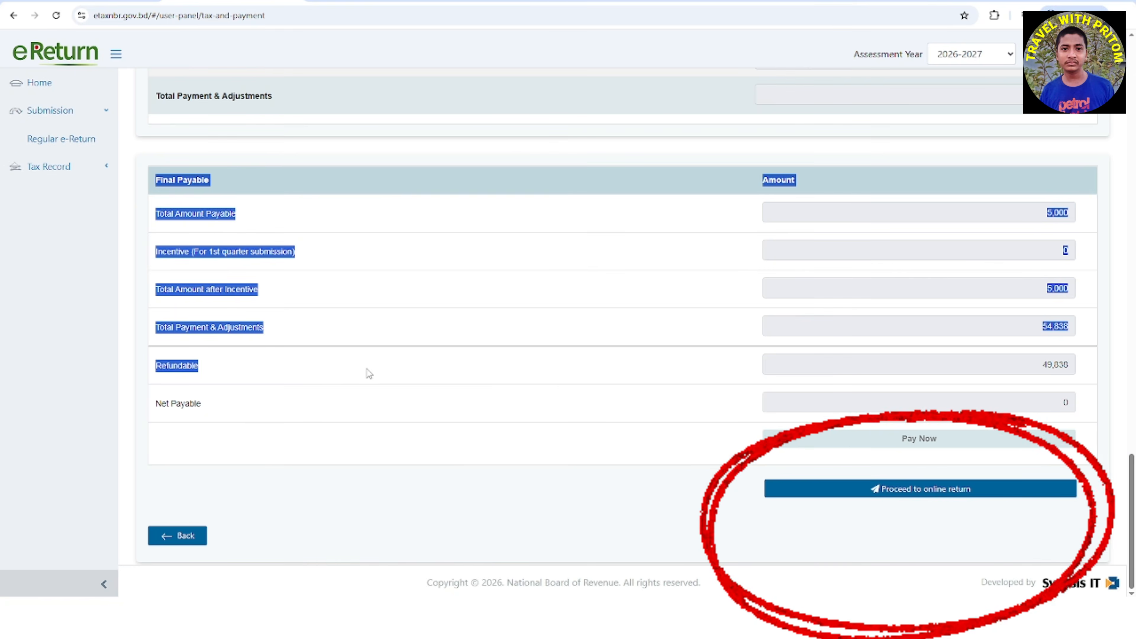
Preview the income tax return form in the Return View and go back to the Tax & Payment page
scroll(713, 237, "up", 5)
scroll(707, 259, "up", 20)
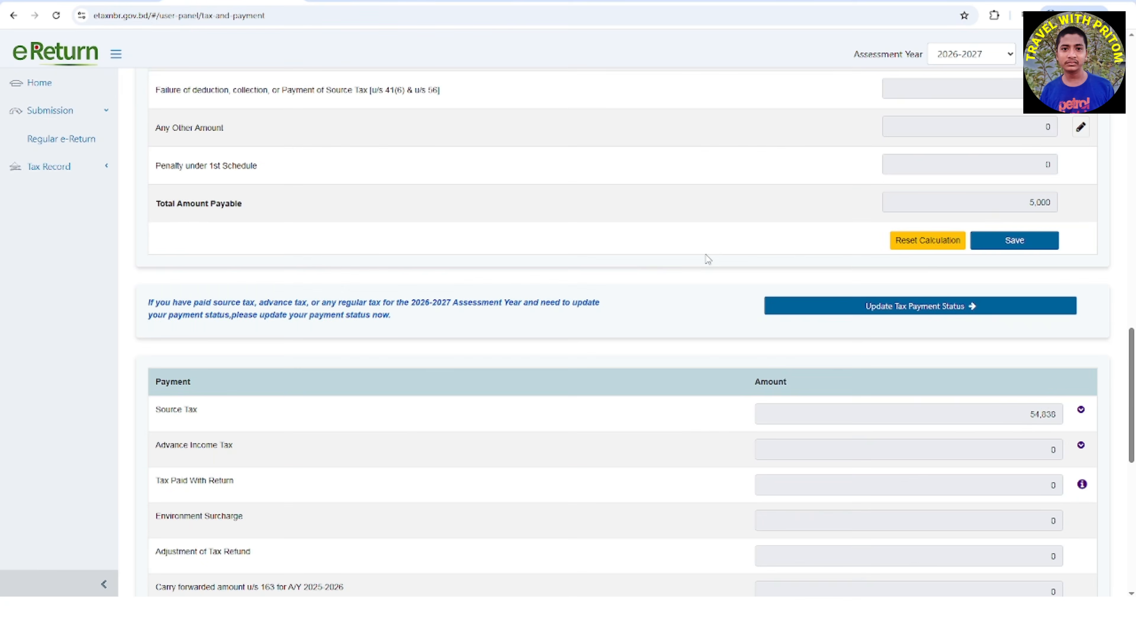
scroll(707, 254, "up", 7)
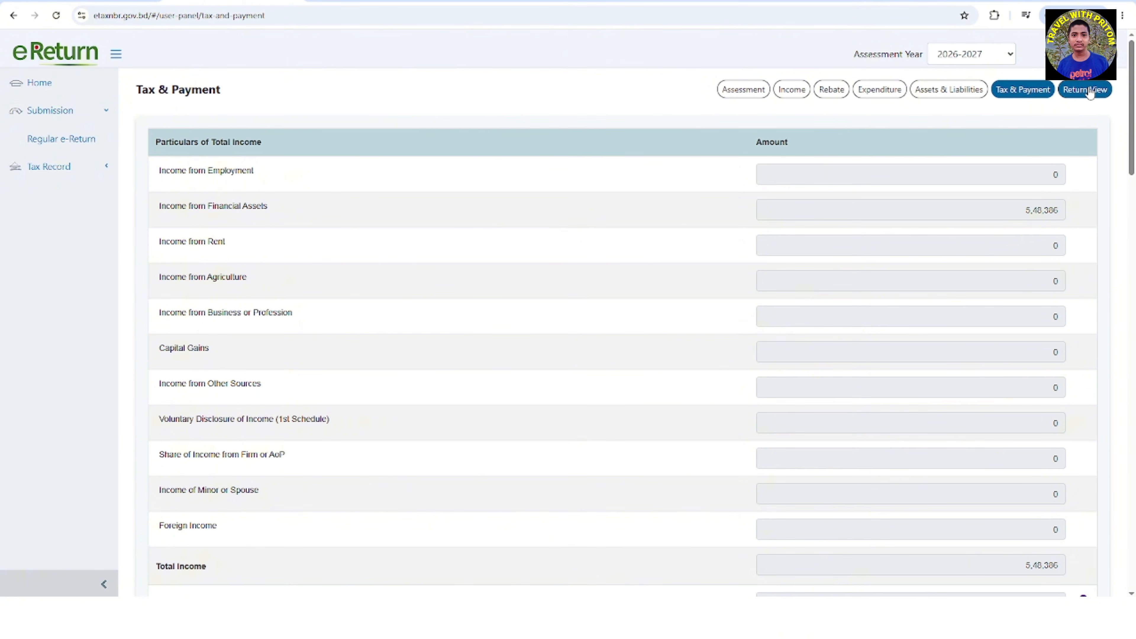
left_click(1089, 90)
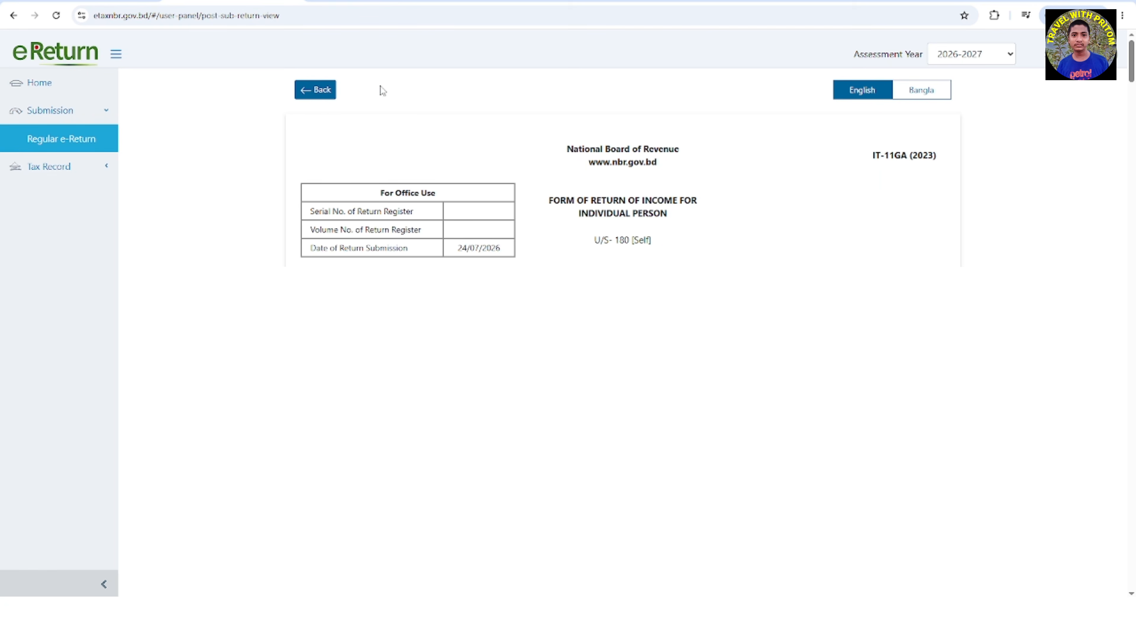
left_click(304, 93)
Recheck the Refundable and Net Payable amounts under Final Payable before proceeding to the online return
scroll(924, 414, "down", 10)
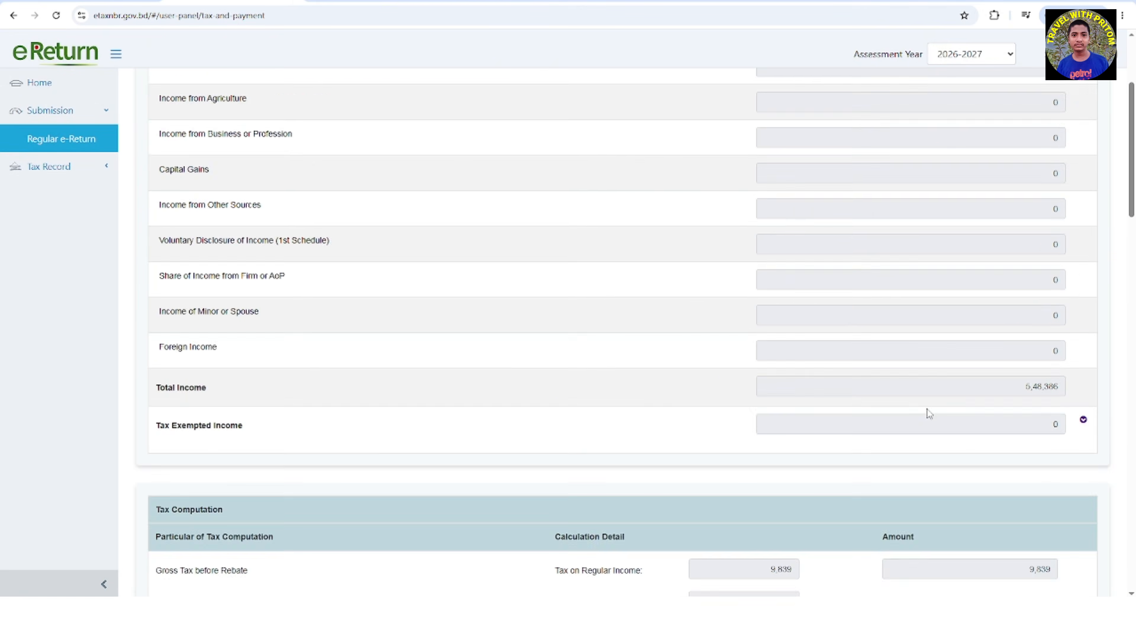
scroll(922, 415, "down", 15)
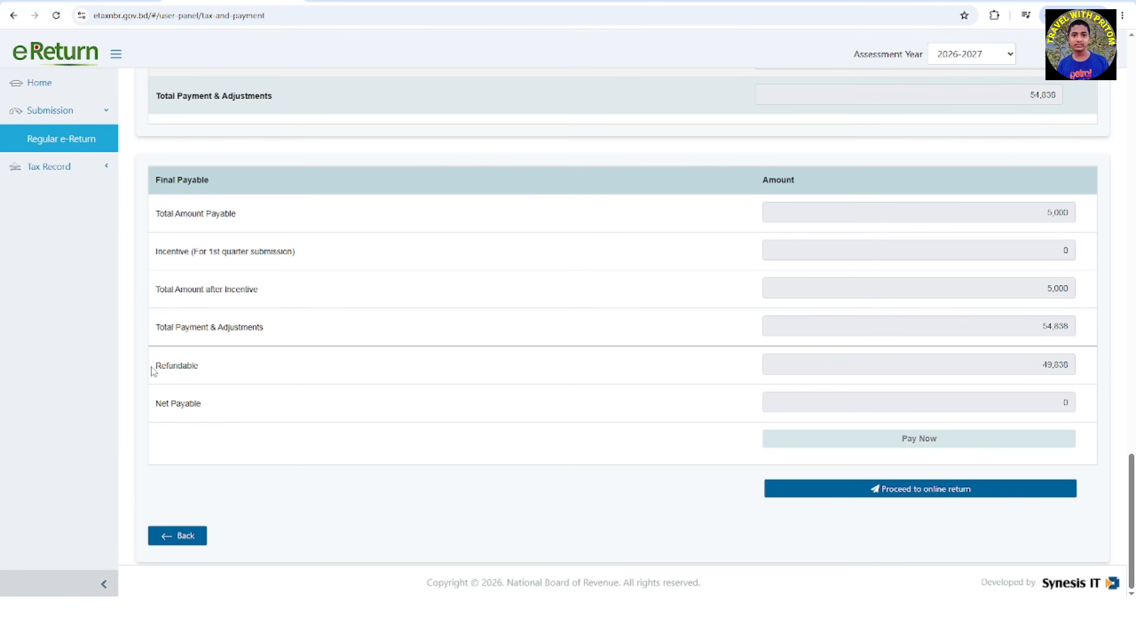
left_click_drag(150, 369, 227, 374)
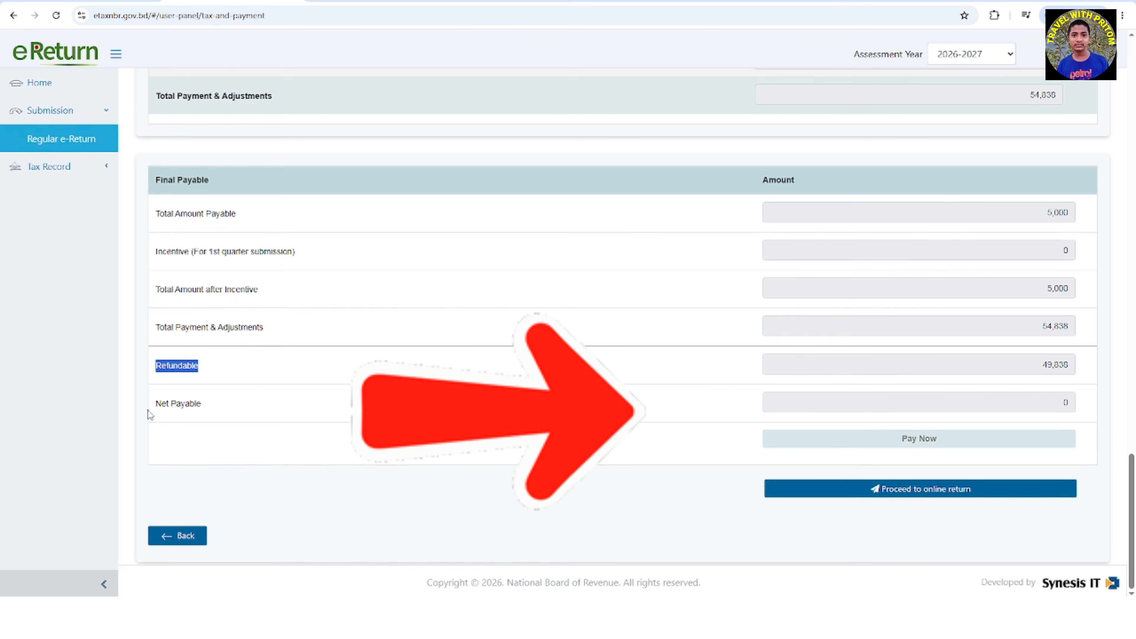
left_click_drag(151, 405, 202, 406)
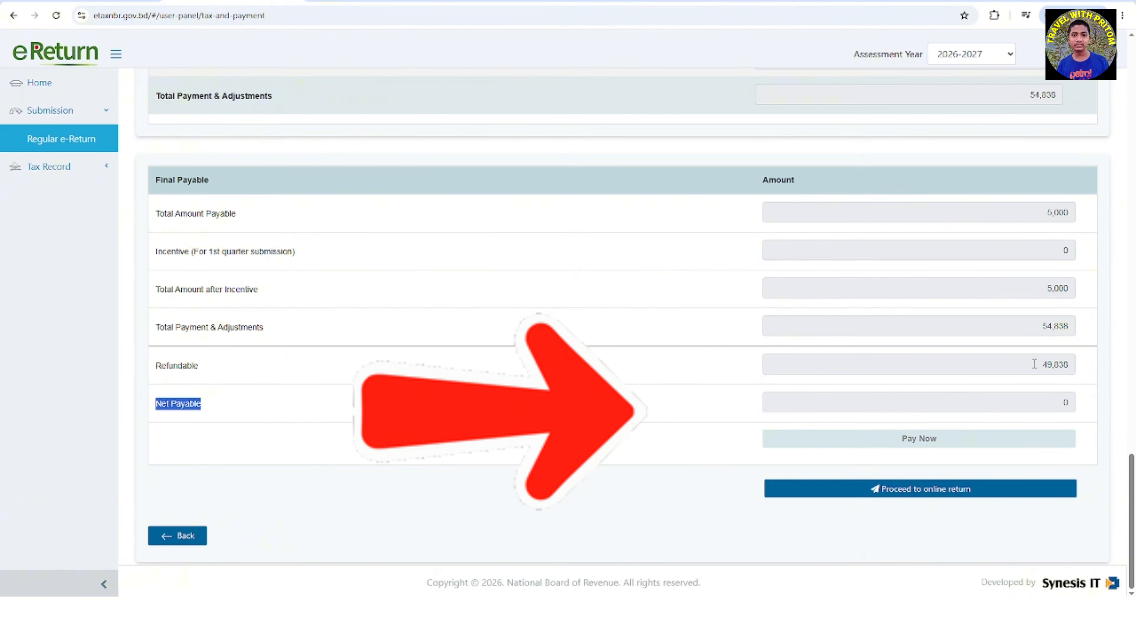